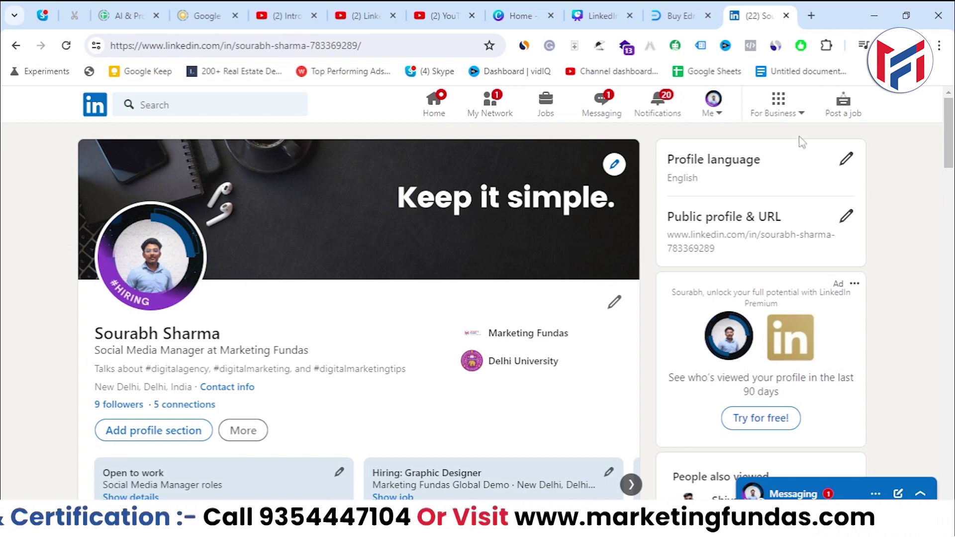
- Reach Campaign Manager via For Business > Advertise and view the ad account list
{"action": "left_click", "coordinate": [781, 115]}
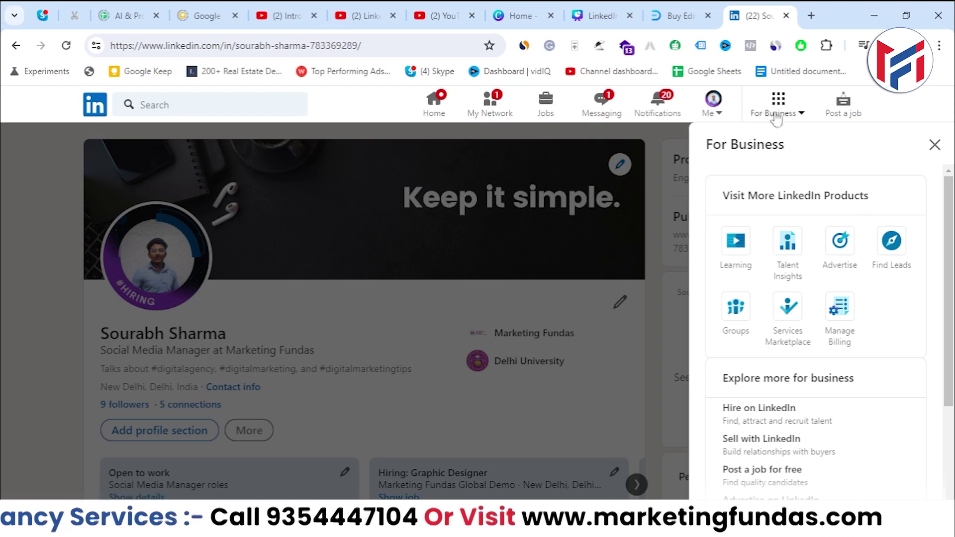
{"action": "left_click", "coordinate": [840, 243]}
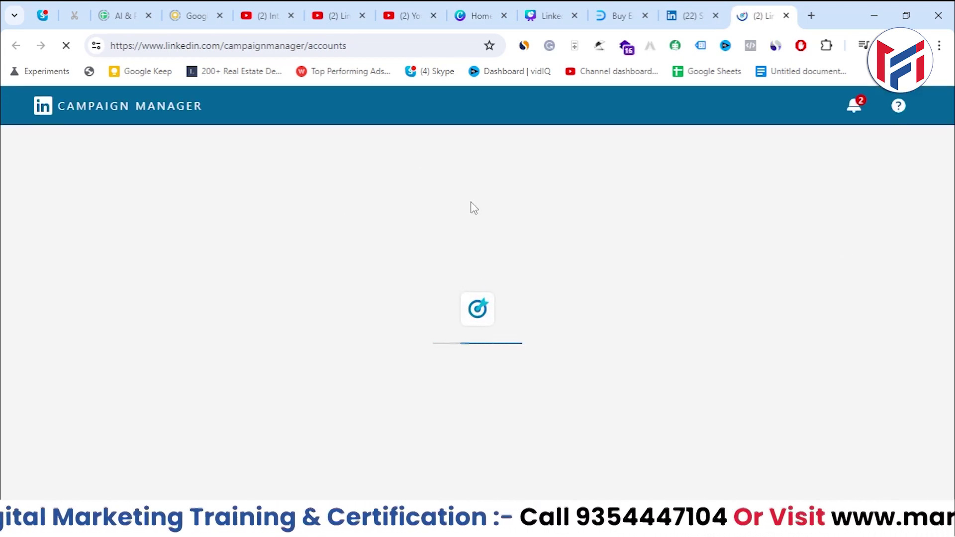
{"action": "scroll", "coordinate": [478, 299], "scroll_direction": "down", "scroll_amount": 2}
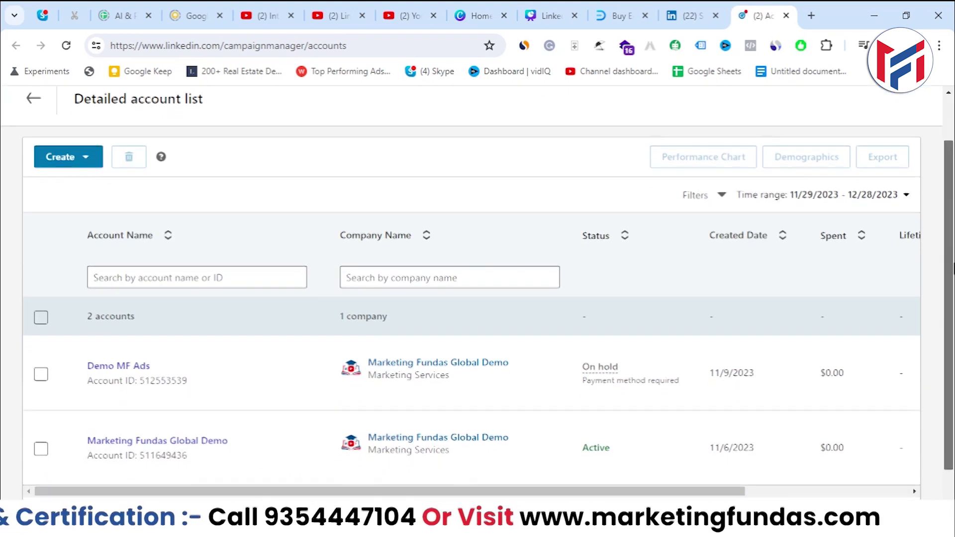
{"action": "mouse_move", "coordinate": [133, 357]}
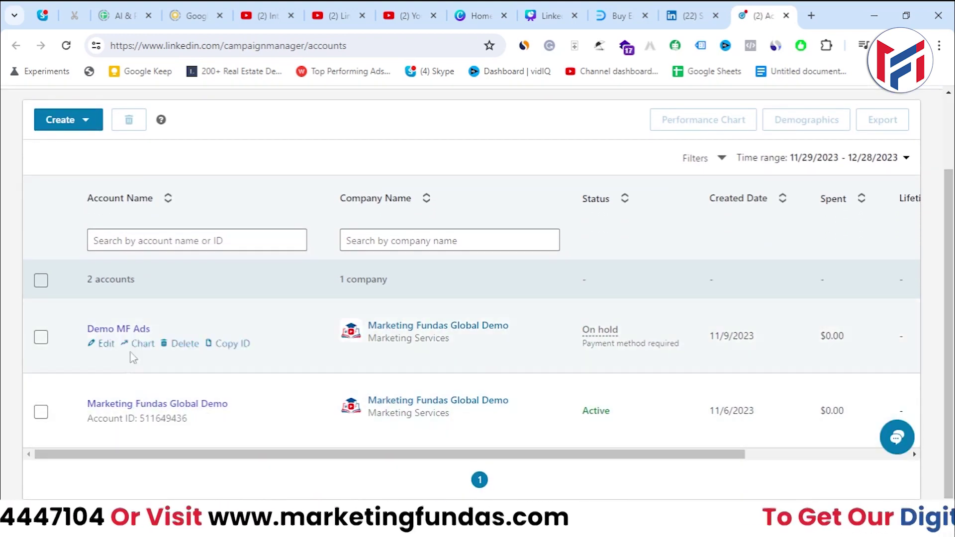
{"action": "mouse_move", "coordinate": [122, 403]}
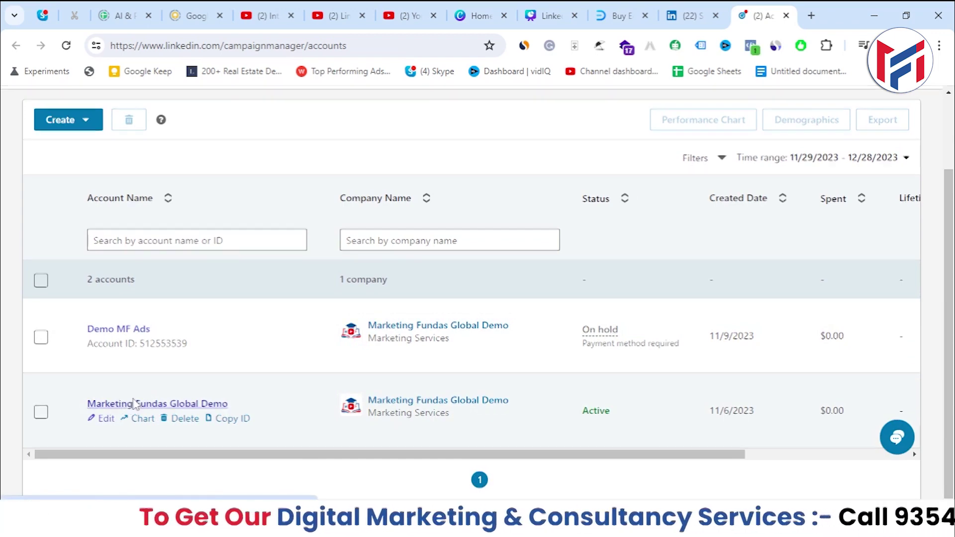
- Open the Marketing Fundas Global Demo ad account and scroll through its campaign groups
{"action": "left_click", "coordinate": [134, 404]}
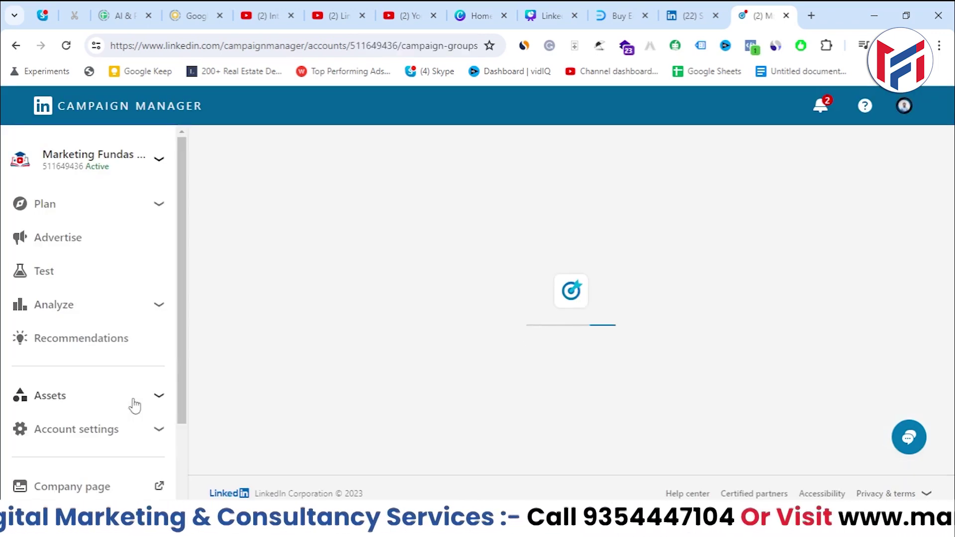
{"action": "left_click_drag", "start_coordinate": [183, 259], "coordinate": [183, 207]}
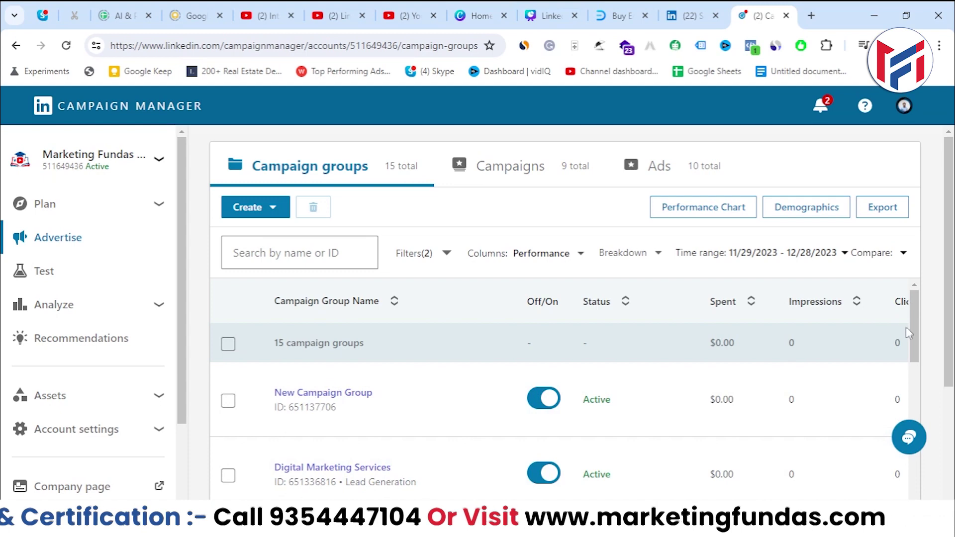
{"action": "left_click_drag", "start_coordinate": [911, 329], "coordinate": [910, 379]}
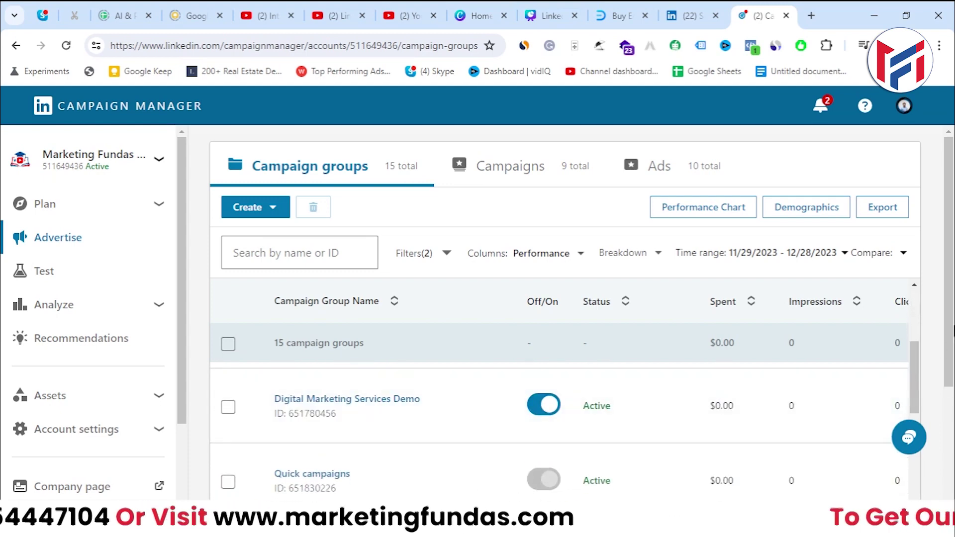
{"action": "scroll", "coordinate": [907, 380], "scroll_direction": "down", "scroll_amount": 5}
{"action": "left_click_drag", "start_coordinate": [922, 315], "coordinate": [917, 412]}
{"action": "mouse_move", "coordinate": [284, 385]}
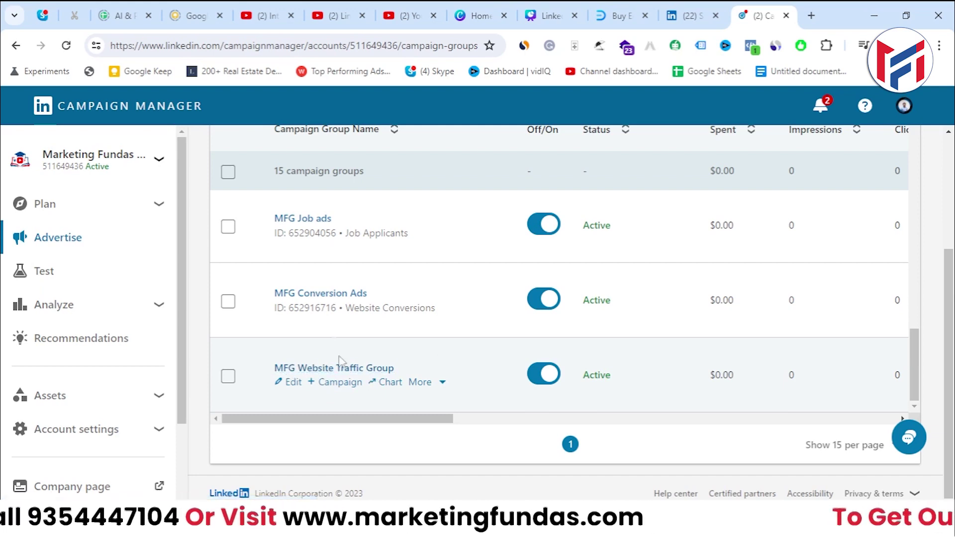
{"action": "mouse_move", "coordinate": [276, 312]}
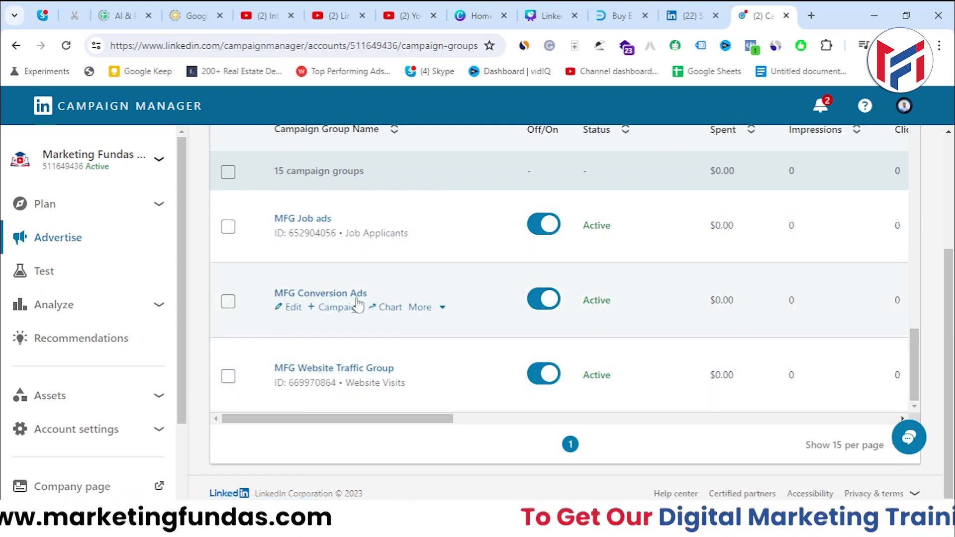
- Start a new campaign inside New Campaign Group
{"action": "scroll", "coordinate": [265, 312], "scroll_direction": "up", "scroll_amount": 1}
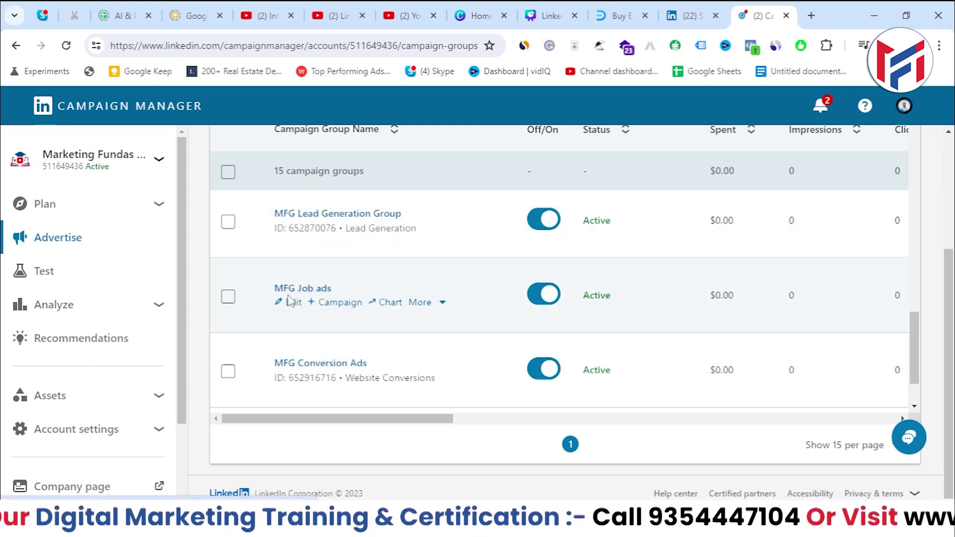
{"action": "scroll", "coordinate": [303, 384], "scroll_direction": "up", "scroll_amount": 8}
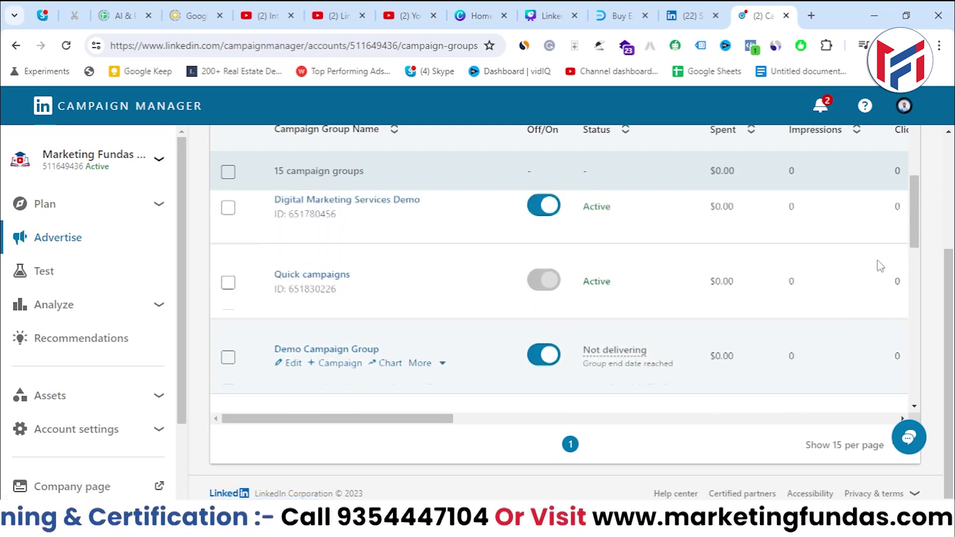
{"action": "scroll", "coordinate": [880, 267], "scroll_direction": "up", "scroll_amount": 1}
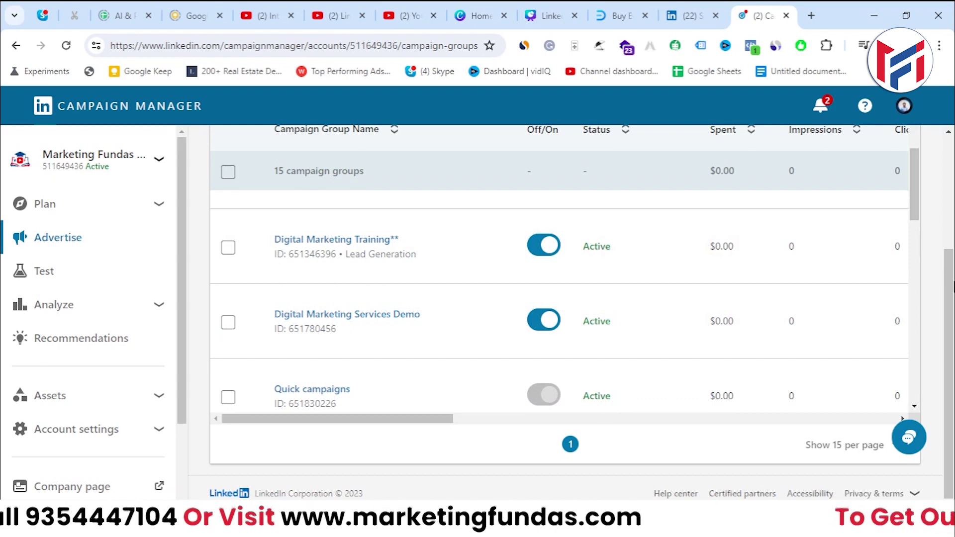
{"action": "scroll", "coordinate": [886, 251], "scroll_direction": "up", "scroll_amount": 3}
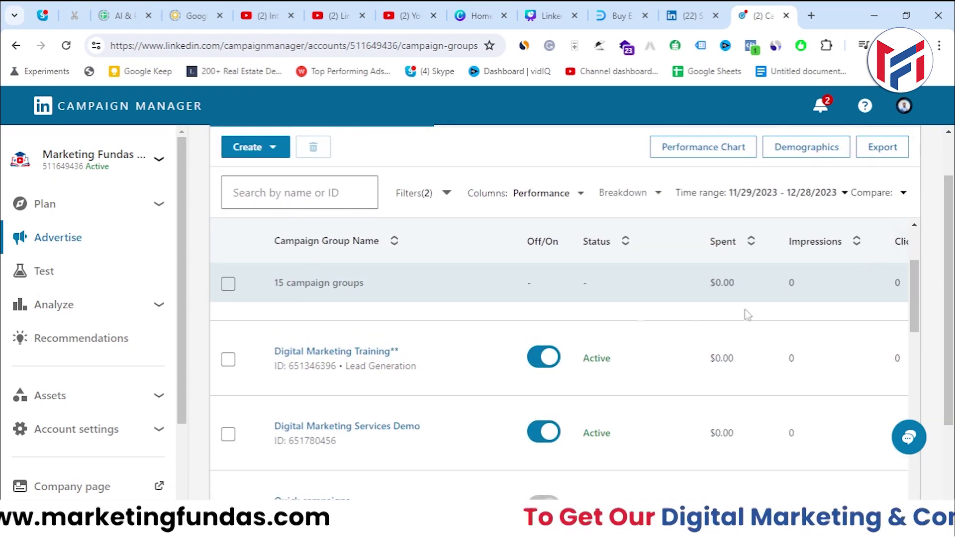
{"action": "scroll", "coordinate": [909, 267], "scroll_direction": "up", "scroll_amount": 2}
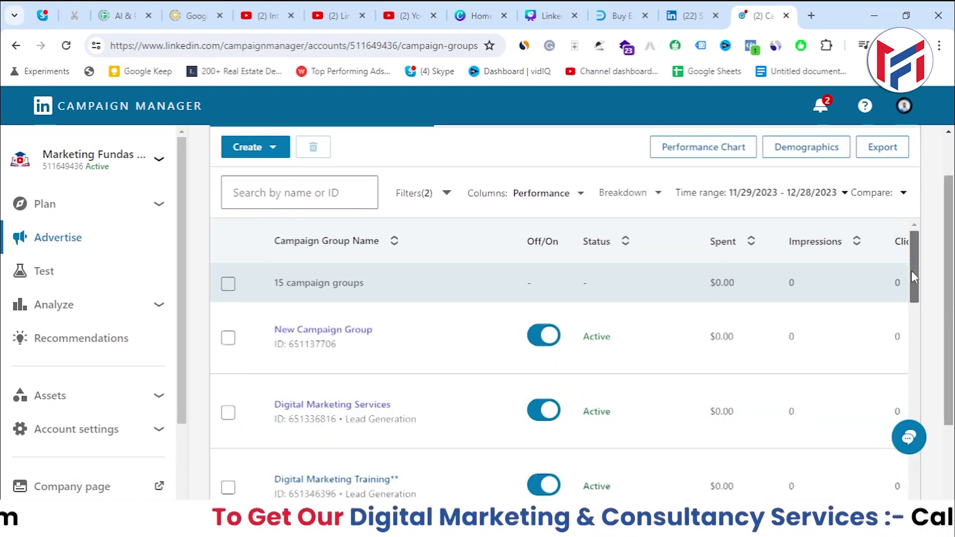
{"action": "mouse_move", "coordinate": [239, 364]}
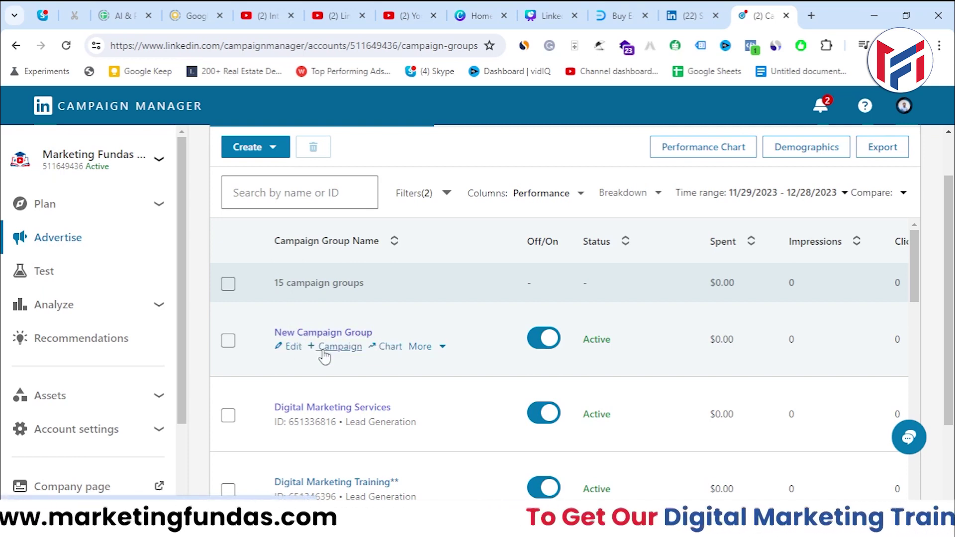
{"action": "left_click", "coordinate": [340, 347]}
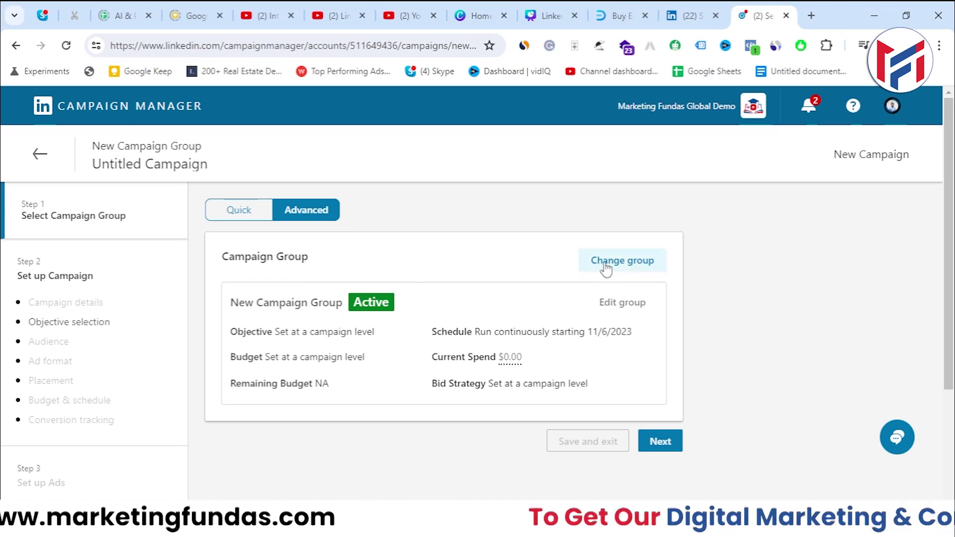
- Keep New Campaign Group and rename Untitled Campaign to 'Carousel Ads Campaign Demo'
{"action": "left_click", "coordinate": [659, 442]}
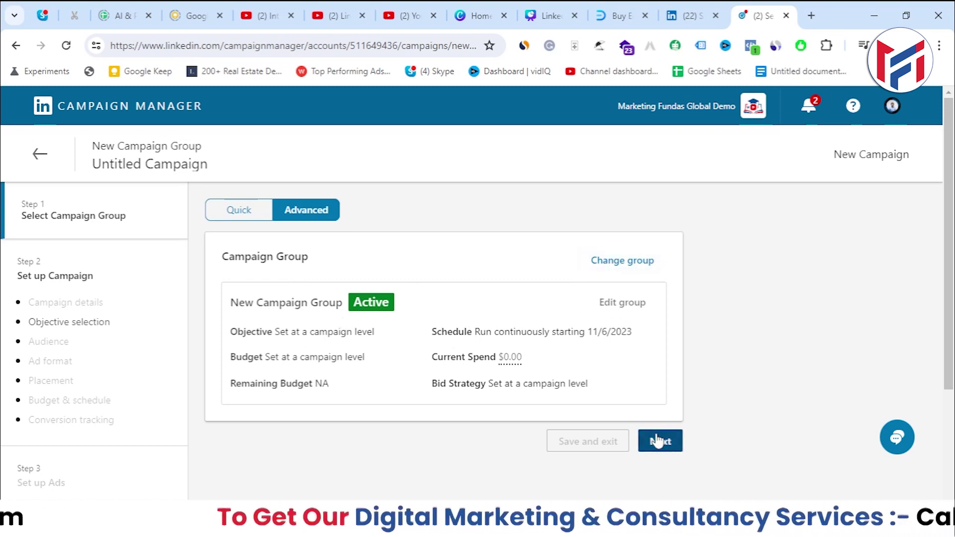
{"action": "triple_click", "coordinate": [379, 298]}
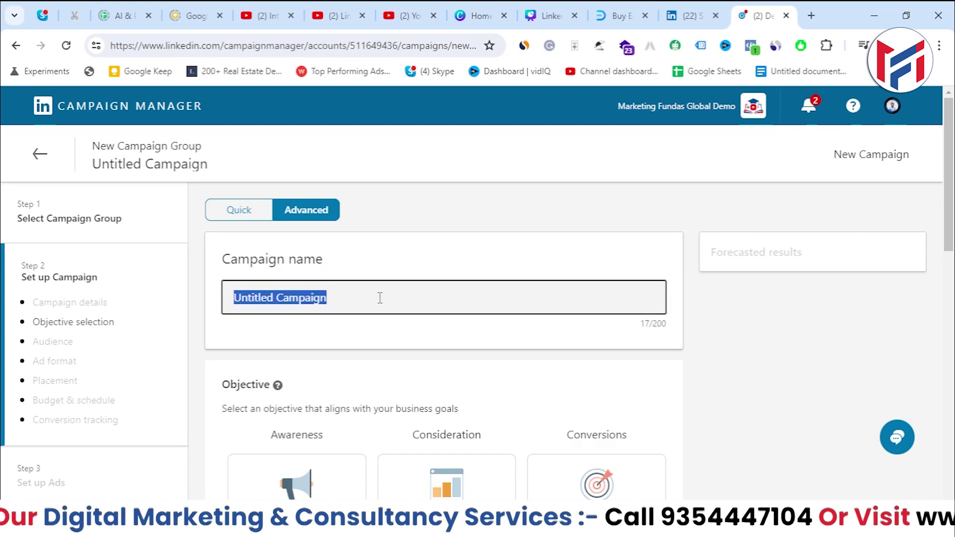
{"action": "scroll", "coordinate": [380, 297], "scroll_direction": "down", "scroll_amount": 3}
{"action": "scroll", "coordinate": [379, 297], "scroll_direction": "up", "scroll_amount": 3}
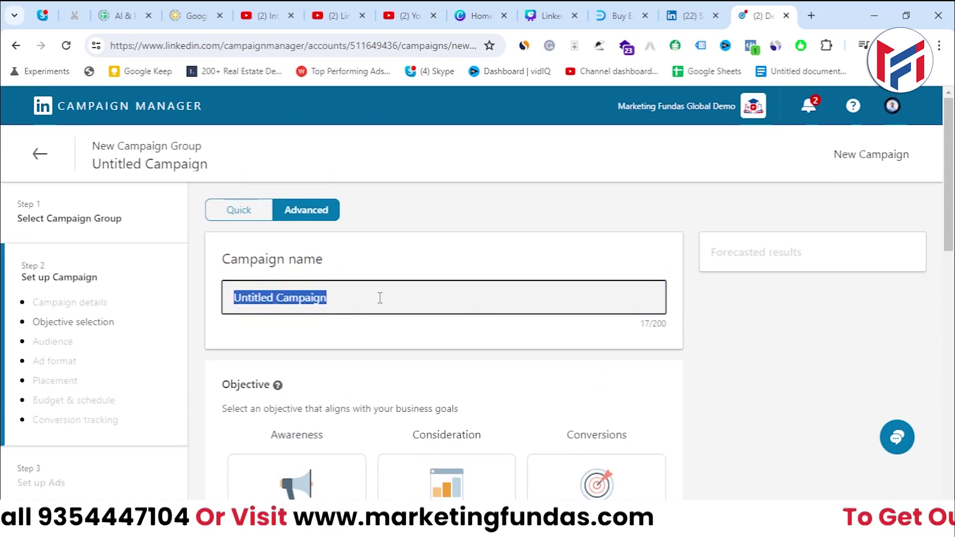
{"action": "type", "text": "Caro"}
{"action": "key", "text": "BackSpace"}
{"action": "type", "text": "ousel *Ads Camp"}
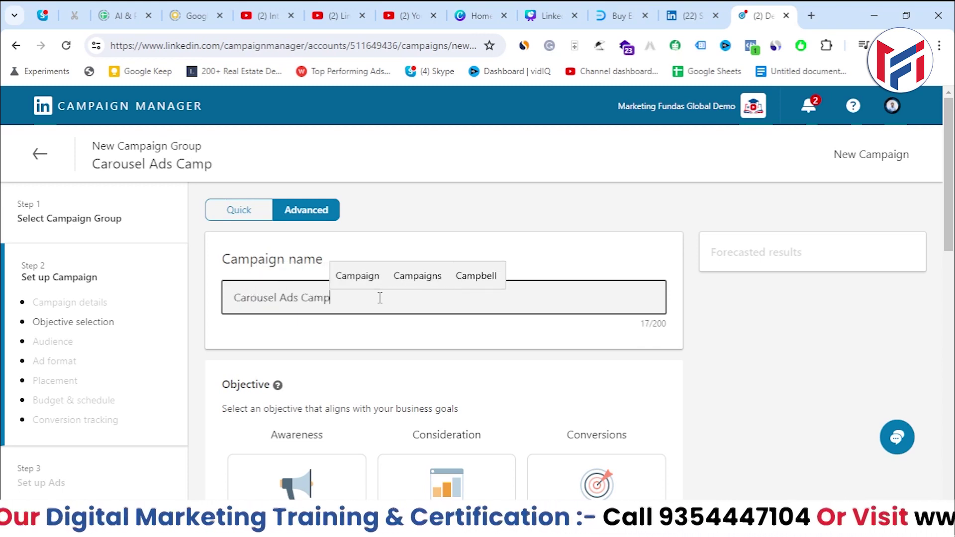
{"action": "type", "text": "aign Deom"}
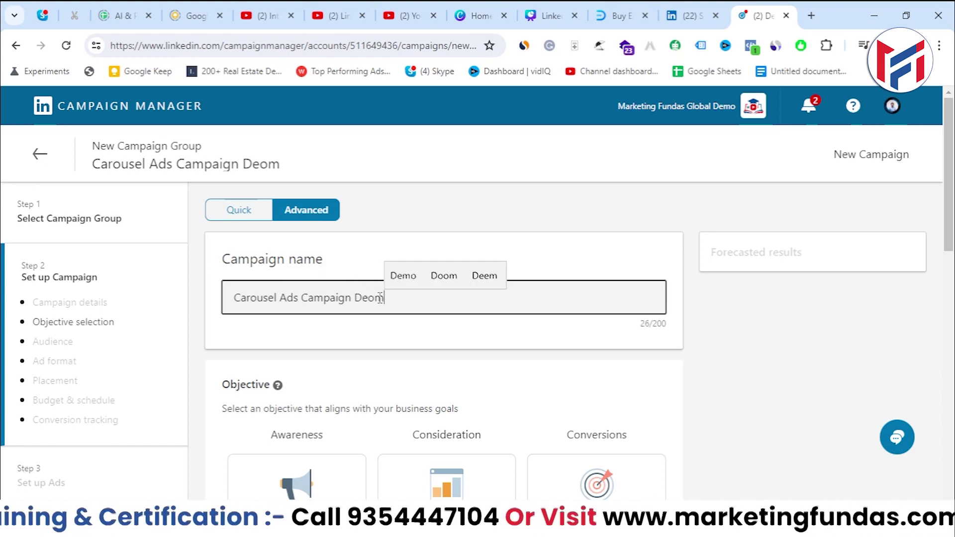
{"action": "key", "text": "BackSpace"}
{"action": "key", "text": "BackSpace"}
{"action": "type", "text": "mo"}
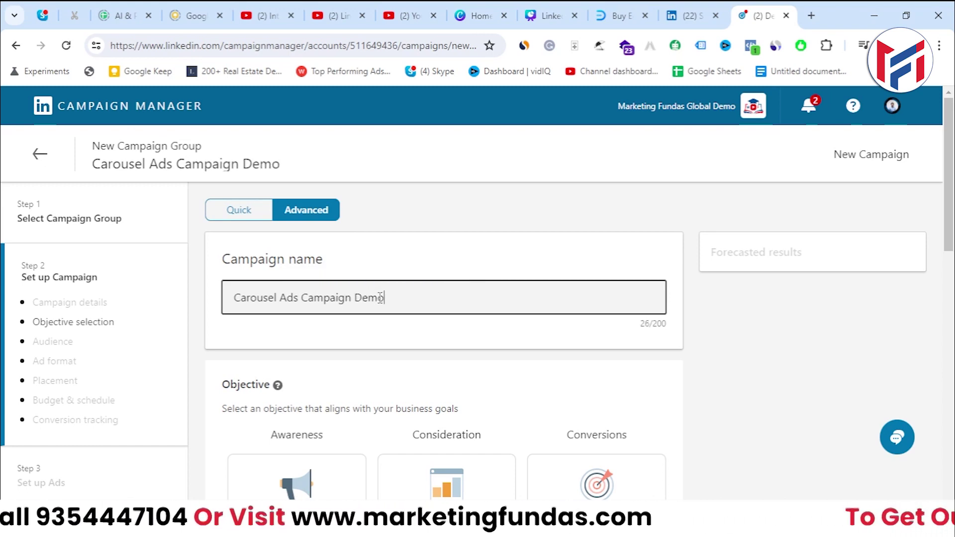
{"action": "key", "text": "ctrl+a"}
- Keep Brand awareness selected as the campaign objective
{"action": "left_click", "coordinate": [413, 265]}
{"action": "scroll", "coordinate": [413, 265], "scroll_direction": "down", "scroll_amount": 3}
{"action": "left_click_drag", "start_coordinate": [218, 247], "coordinate": [265, 259]}
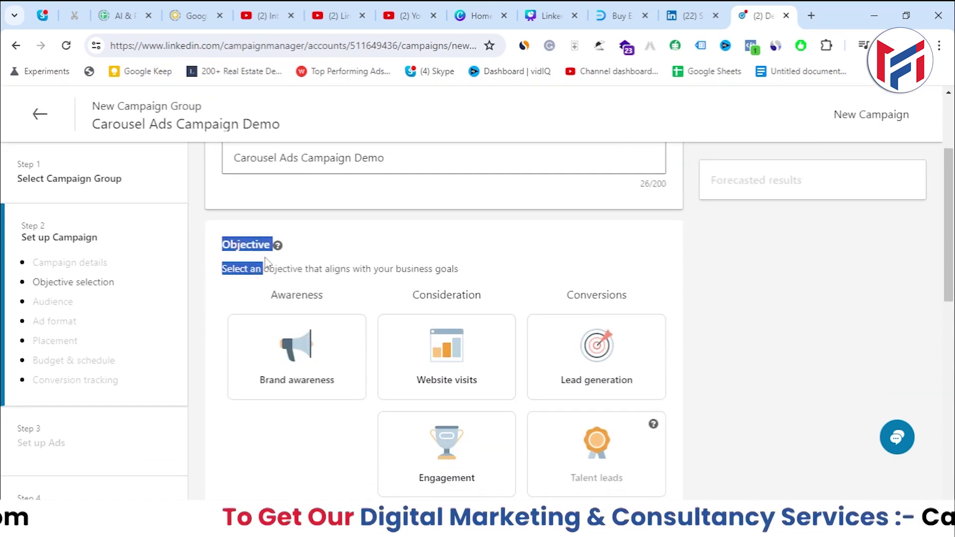
{"action": "scroll", "coordinate": [463, 286], "scroll_direction": "down", "scroll_amount": 3}
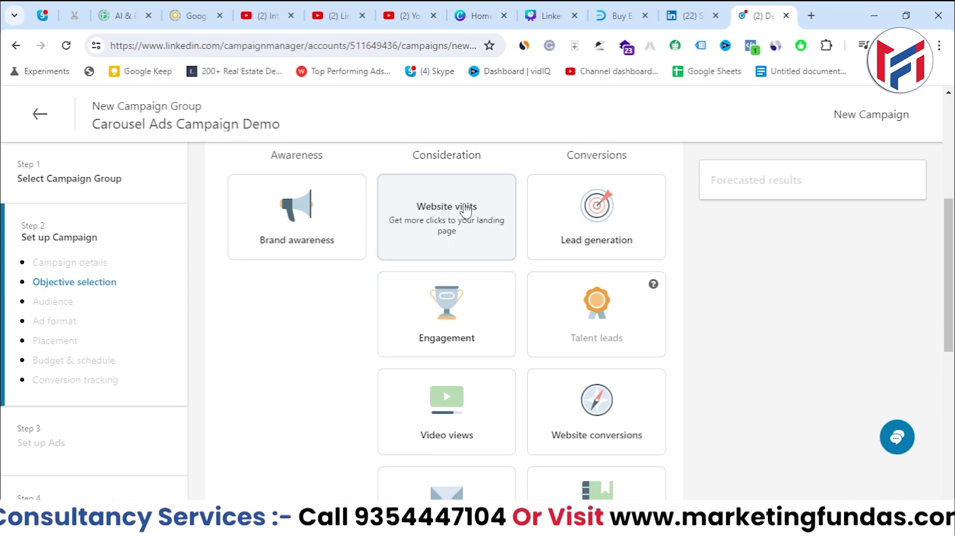
{"action": "scroll", "coordinate": [423, 460], "scroll_direction": "down", "scroll_amount": 2}
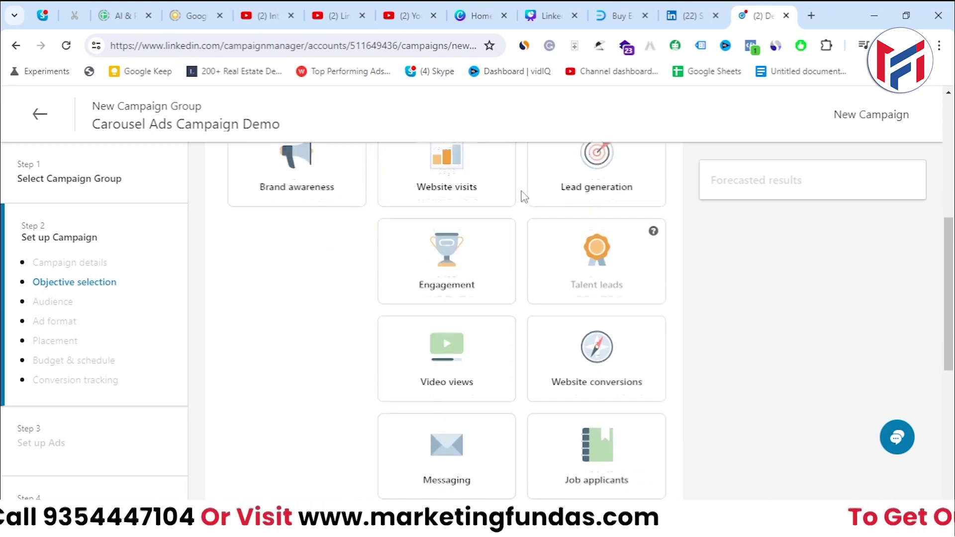
{"action": "scroll", "coordinate": [617, 349], "scroll_direction": "up", "scroll_amount": 2}
{"action": "scroll", "coordinate": [518, 340], "scroll_direction": "down", "scroll_amount": 2}
{"action": "scroll", "coordinate": [518, 339], "scroll_direction": "up", "scroll_amount": 2}
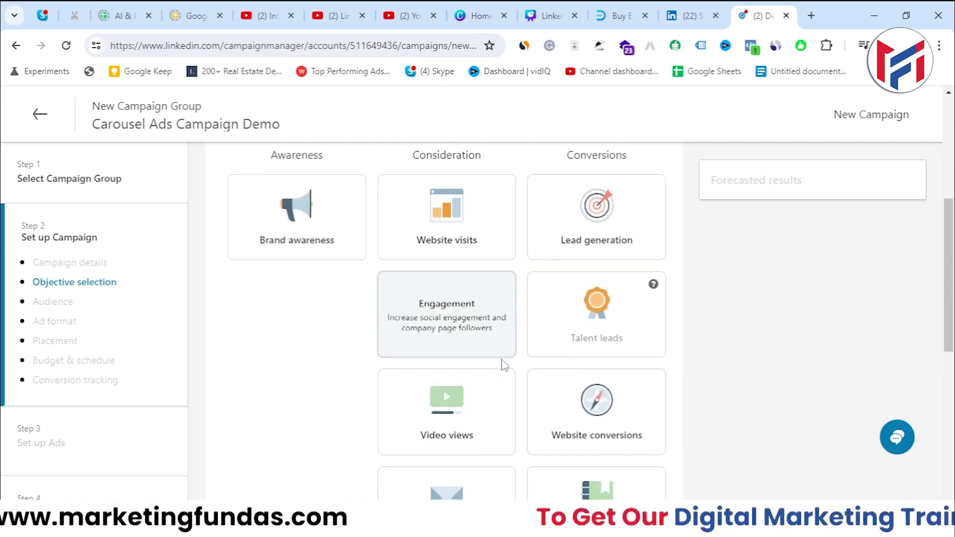
{"action": "left_click", "coordinate": [297, 243]}
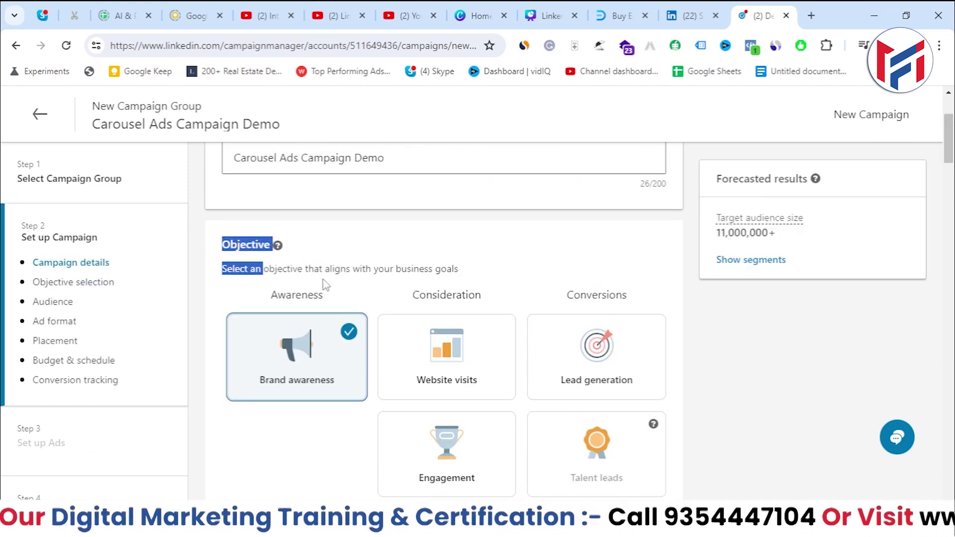
{"action": "double_click", "coordinate": [284, 269]}
{"action": "triple_click", "coordinate": [296, 269]}
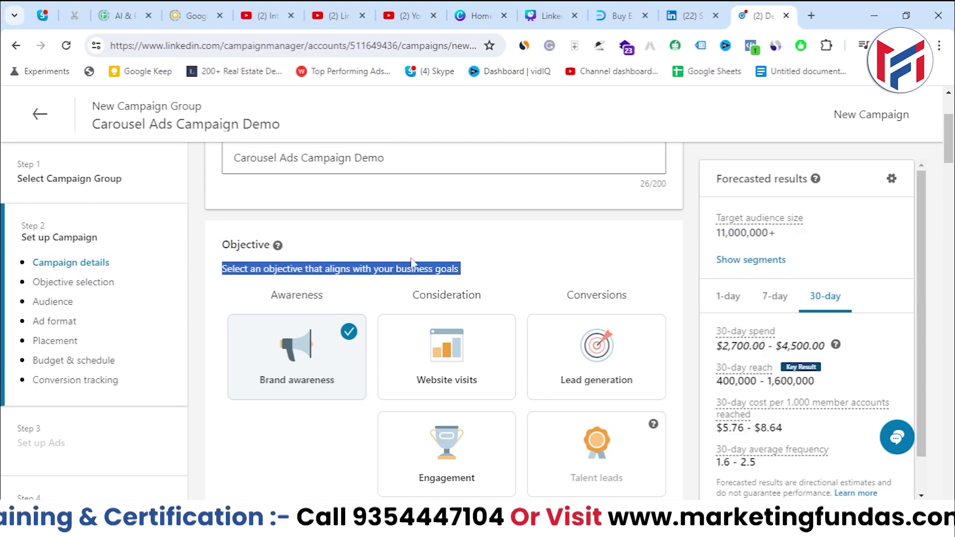
- Move down to the Audience section, currently targeting India with English profile language
{"action": "left_click_drag", "start_coordinate": [949, 152], "coordinate": [949, 157]}
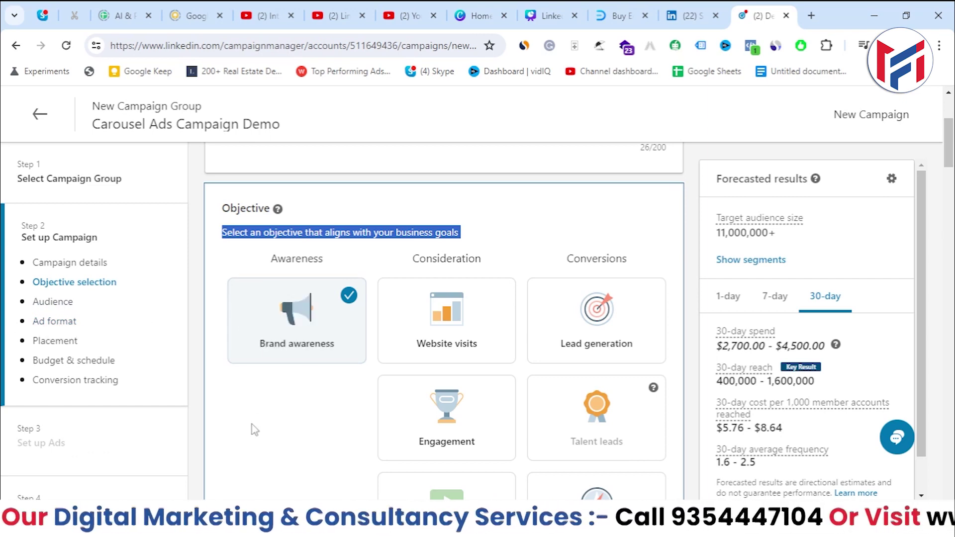
{"action": "left_click", "coordinate": [299, 343]}
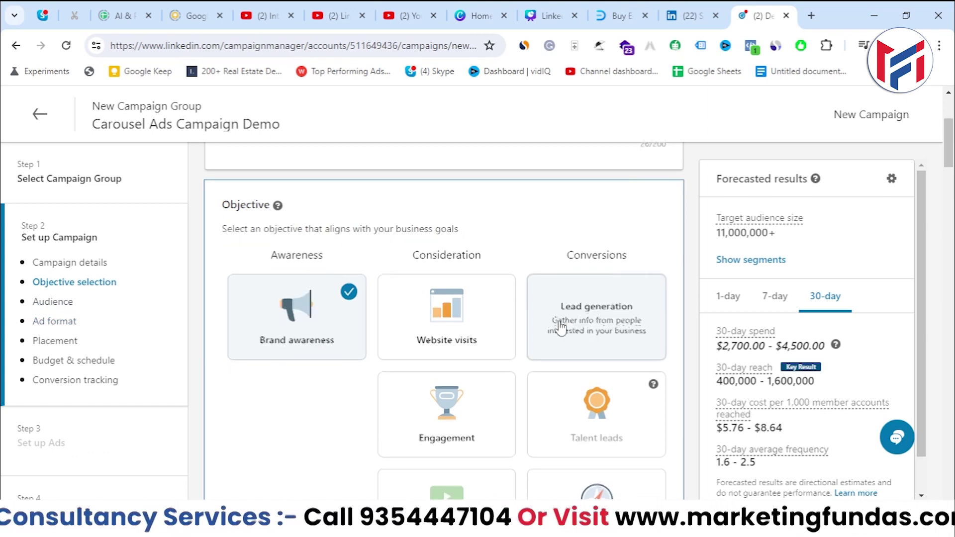
{"action": "scroll", "coordinate": [572, 339], "scroll_direction": "down", "scroll_amount": 3}
{"action": "scroll", "coordinate": [561, 326], "scroll_direction": "down", "scroll_amount": 7}
{"action": "scroll", "coordinate": [561, 327], "scroll_direction": "up", "scroll_amount": 2}
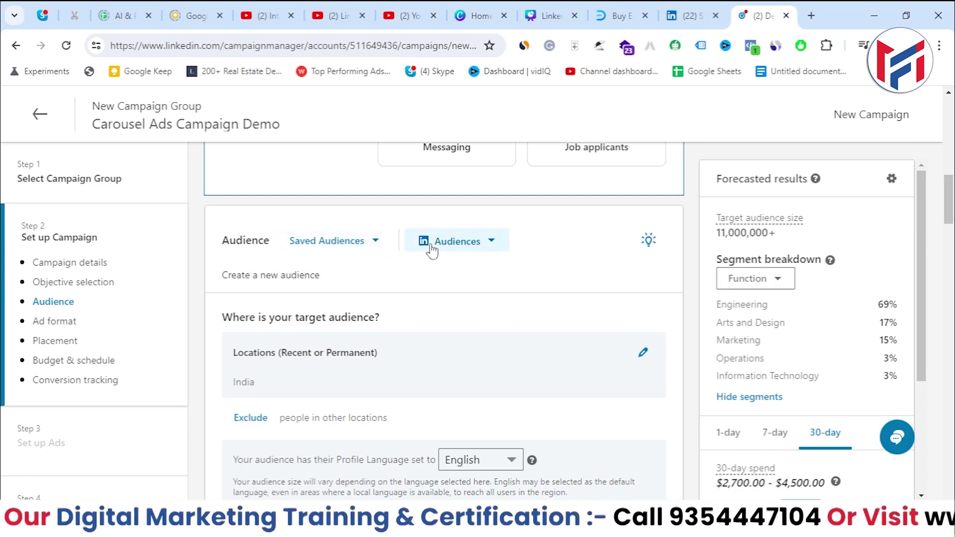
{"action": "left_click", "coordinate": [332, 240]}
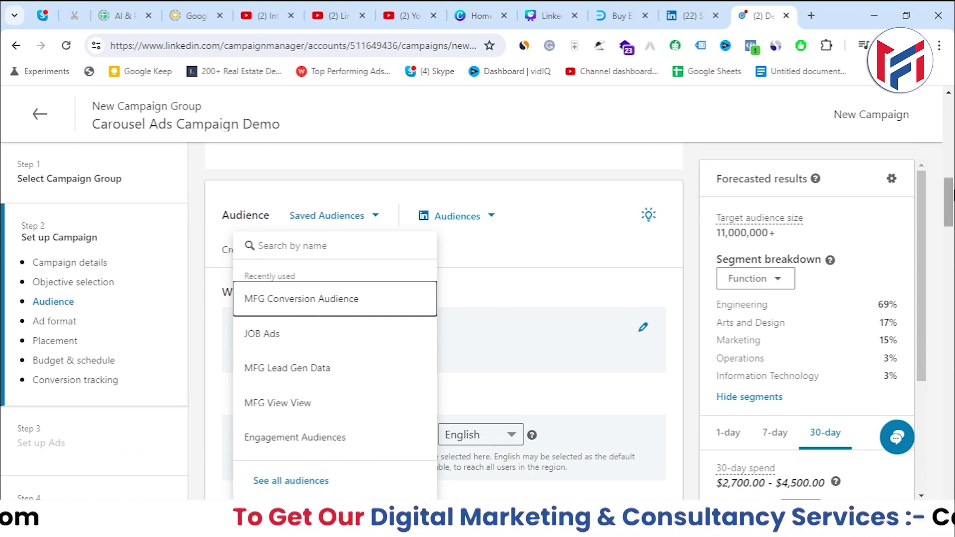
{"action": "scroll", "coordinate": [513, 293], "scroll_direction": "down", "scroll_amount": 1}
{"action": "scroll", "coordinate": [513, 299], "scroll_direction": "down", "scroll_amount": 3}
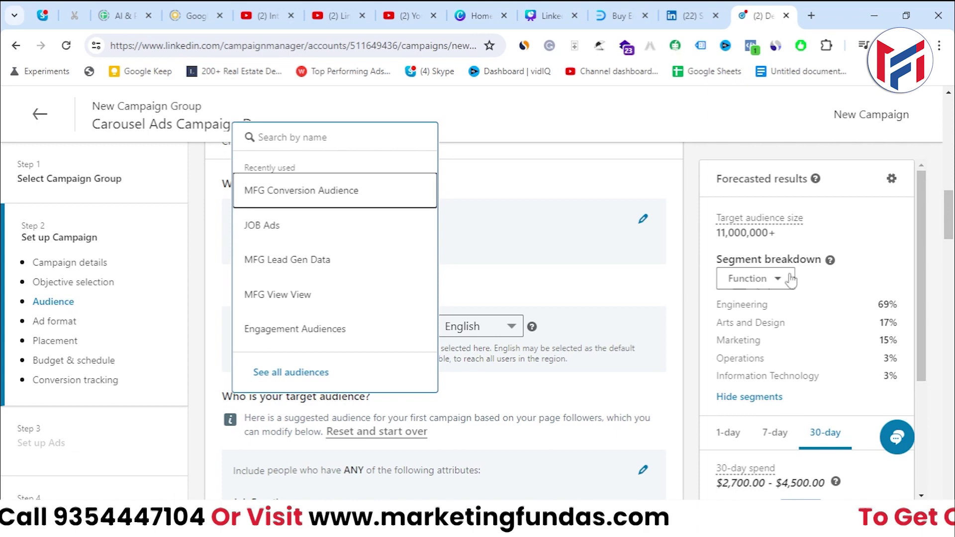
{"action": "scroll", "coordinate": [607, 245], "scroll_direction": "up", "scroll_amount": 2}
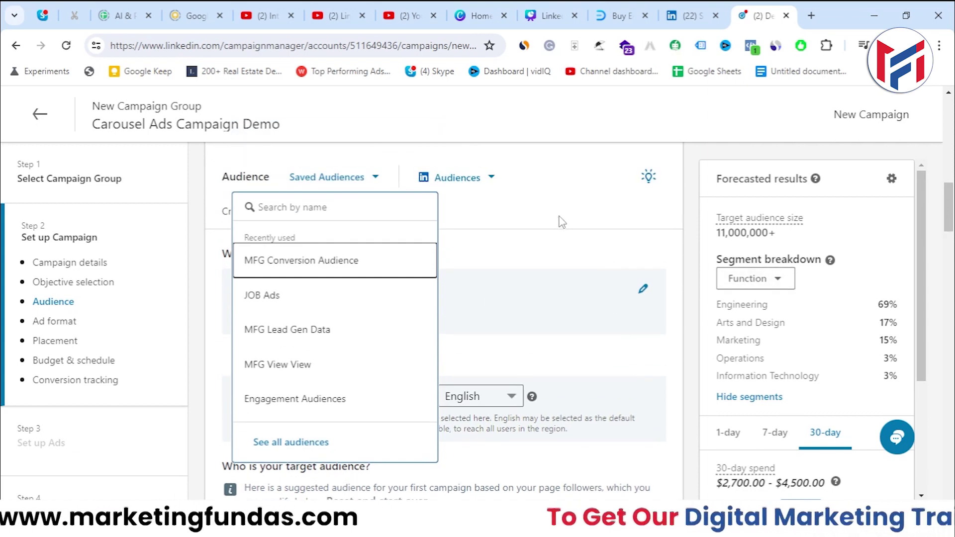
{"action": "left_click", "coordinate": [670, 229]}
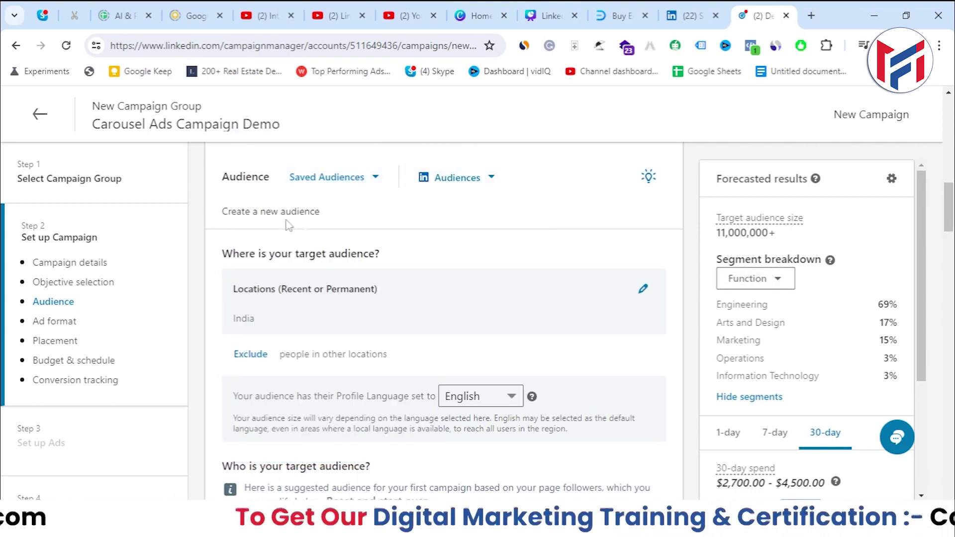
{"action": "left_click", "coordinate": [330, 179]}
{"action": "scroll", "coordinate": [321, 363], "scroll_direction": "up", "scroll_amount": 1}
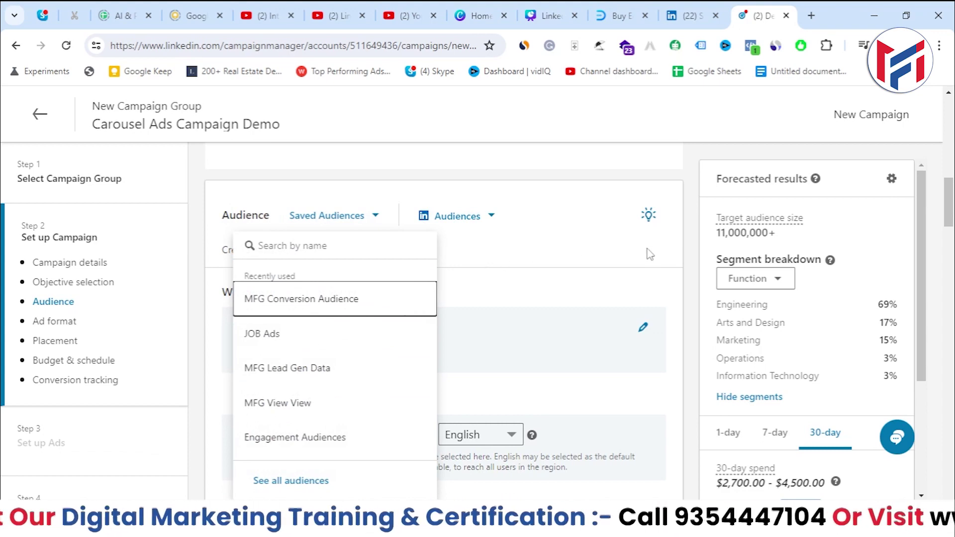
{"action": "left_click", "coordinate": [681, 249]}
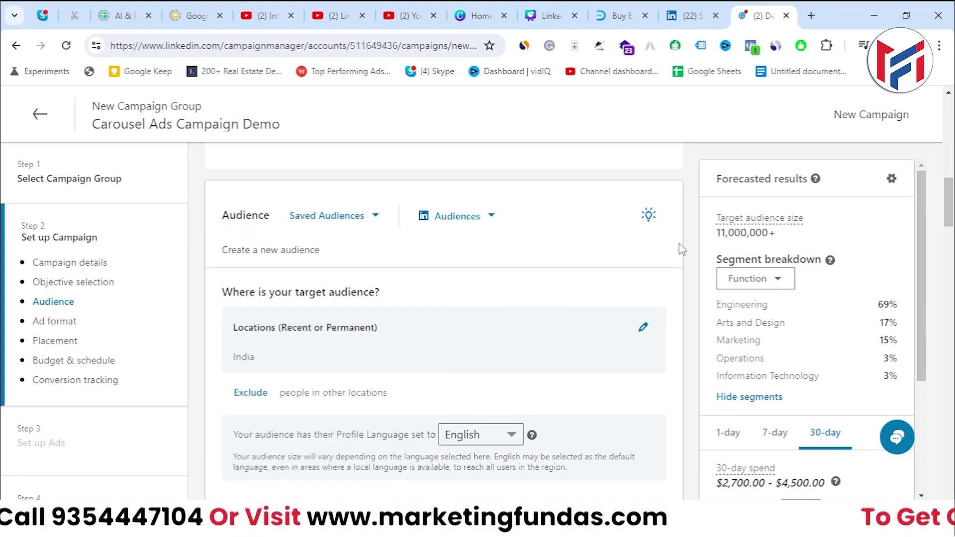
{"action": "left_click", "coordinate": [327, 216]}
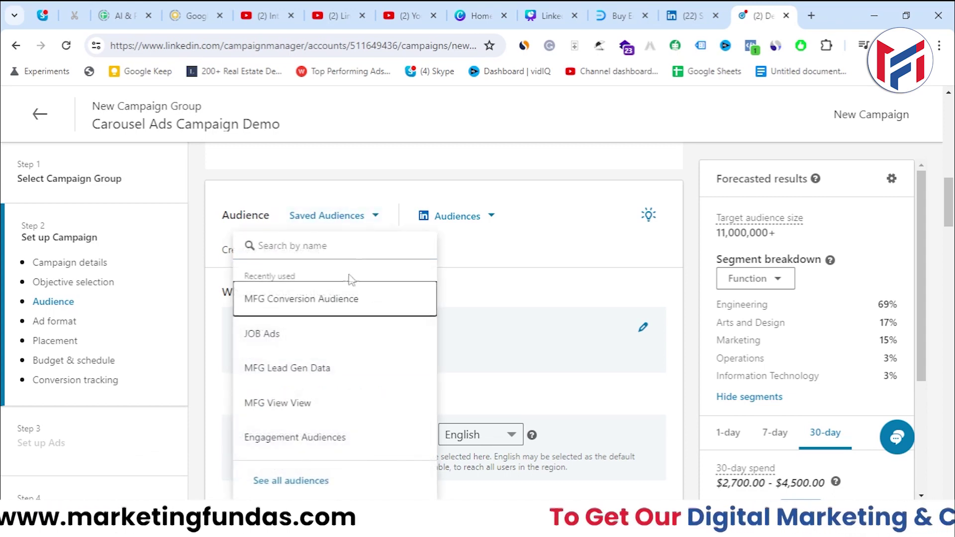
{"action": "left_click", "coordinate": [693, 241]}
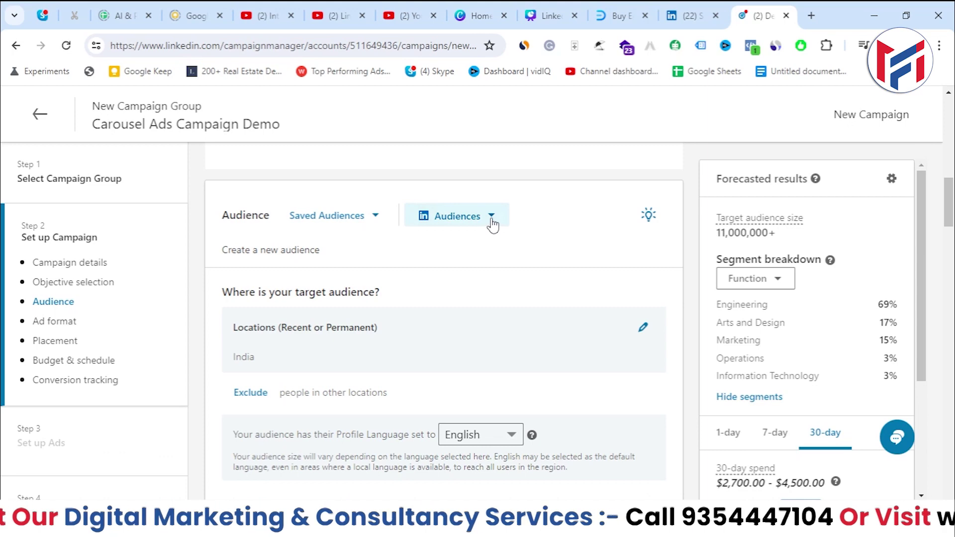
{"action": "left_click", "coordinate": [492, 224]}
{"action": "mouse_move", "coordinate": [559, 209]}
{"action": "left_mouse_down"}
{"action": "mouse_move", "coordinate": [566, 431]}
{"action": "mouse_move", "coordinate": [561, 201]}
{"action": "left_mouse_up"}
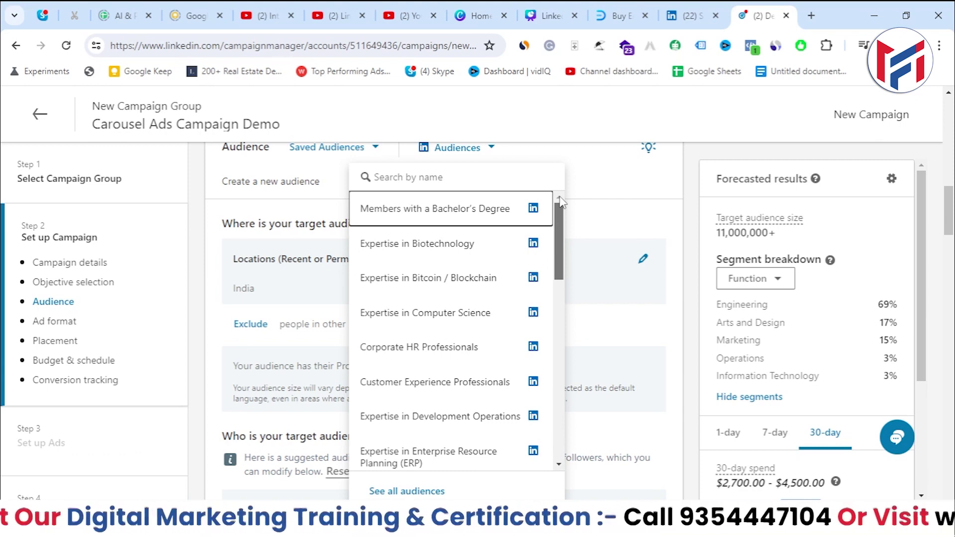
{"action": "mouse_move", "coordinate": [475, 219]}
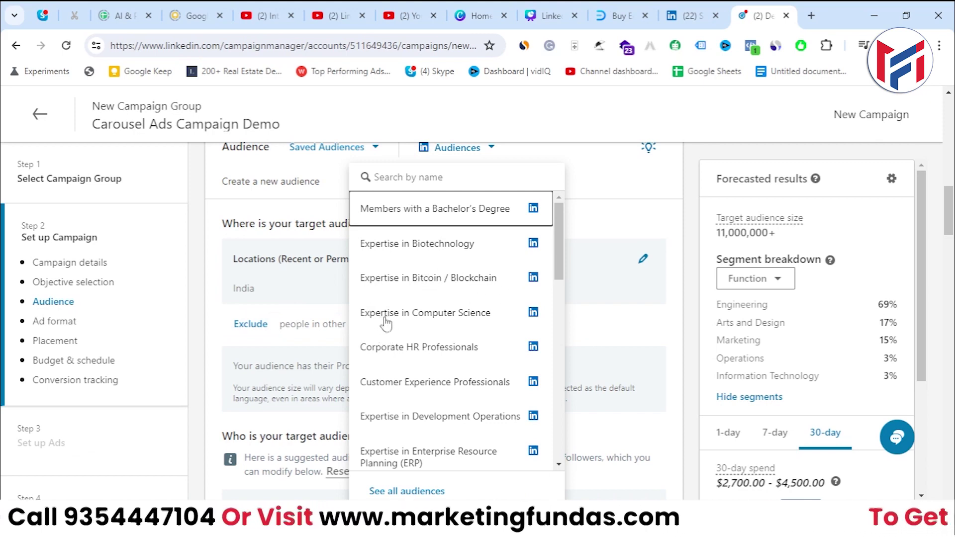
{"action": "scroll", "coordinate": [435, 425], "scroll_direction": "down", "scroll_amount": 2}
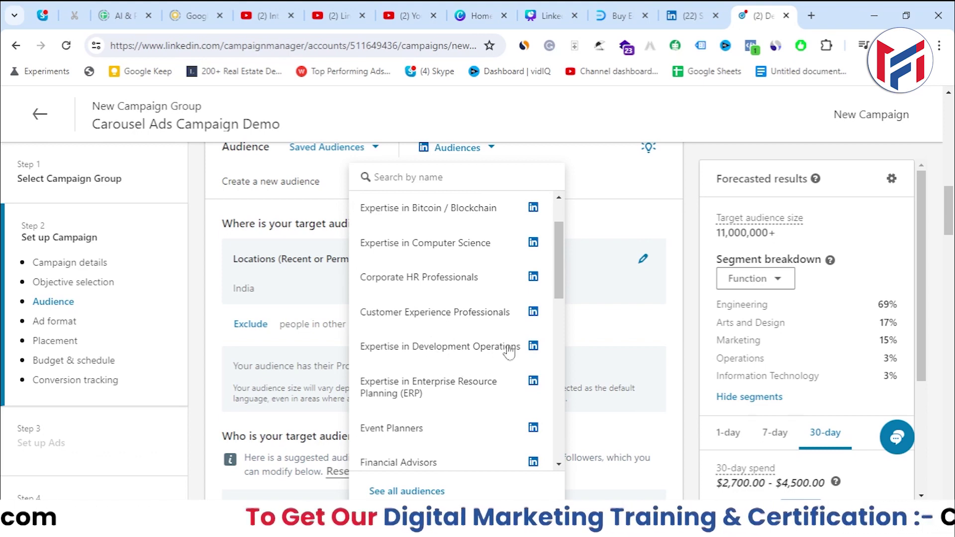
{"action": "triple_click", "coordinate": [567, 313]}
{"action": "scroll", "coordinate": [481, 209], "scroll_direction": "up", "scroll_amount": 3}
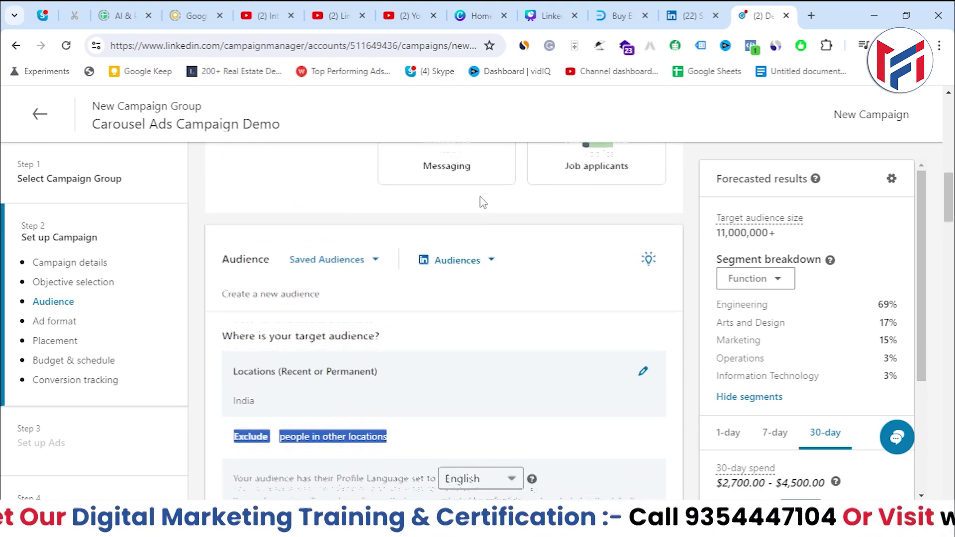
{"action": "scroll", "coordinate": [481, 204], "scroll_direction": "down", "scroll_amount": 3}
{"action": "left_click", "coordinate": [456, 147]}
{"action": "left_click_drag", "start_coordinate": [563, 250], "coordinate": [564, 226]}
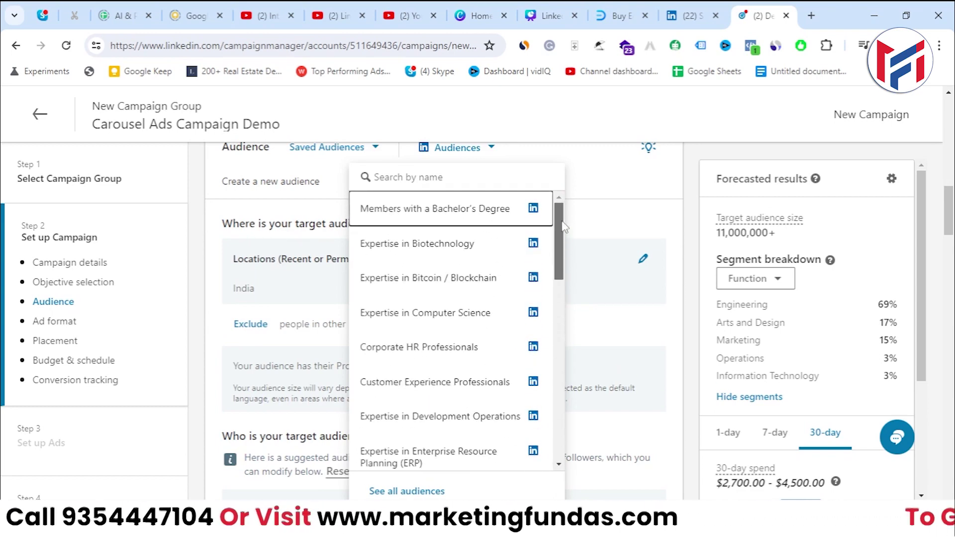
{"action": "left_click", "coordinate": [696, 228]}
{"action": "scroll", "coordinate": [493, 231], "scroll_direction": "up", "scroll_amount": 2}
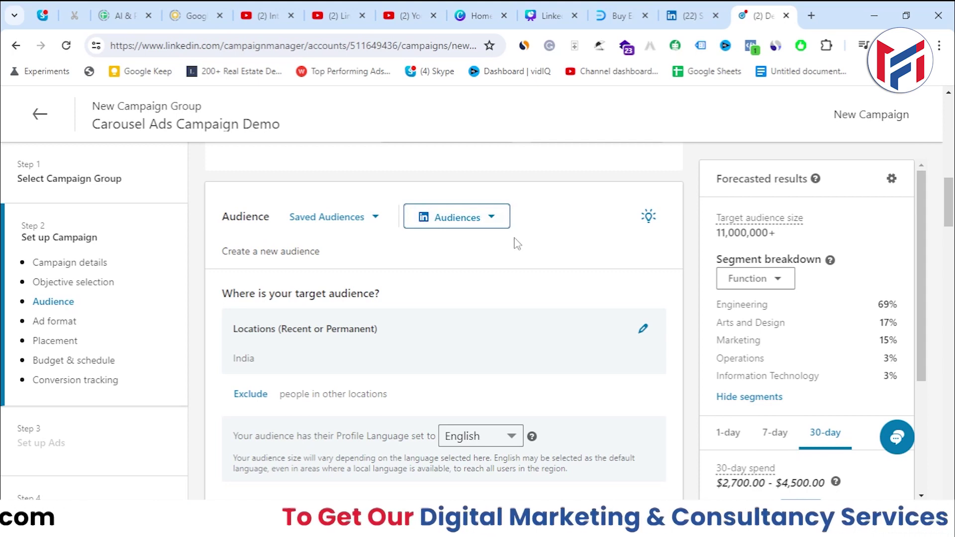
{"action": "left_click_drag", "start_coordinate": [221, 253], "coordinate": [320, 267]}
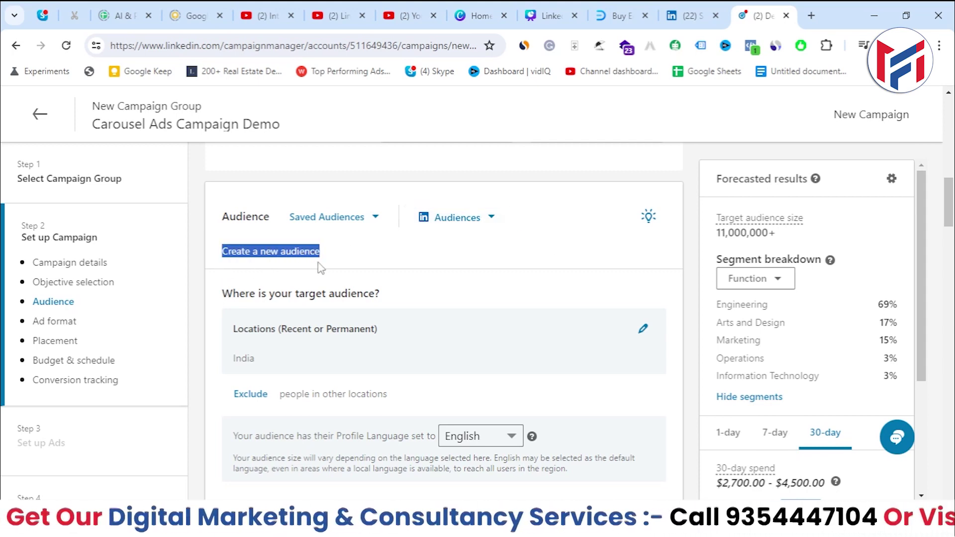
{"action": "scroll", "coordinate": [417, 356], "scroll_direction": "down", "scroll_amount": 2}
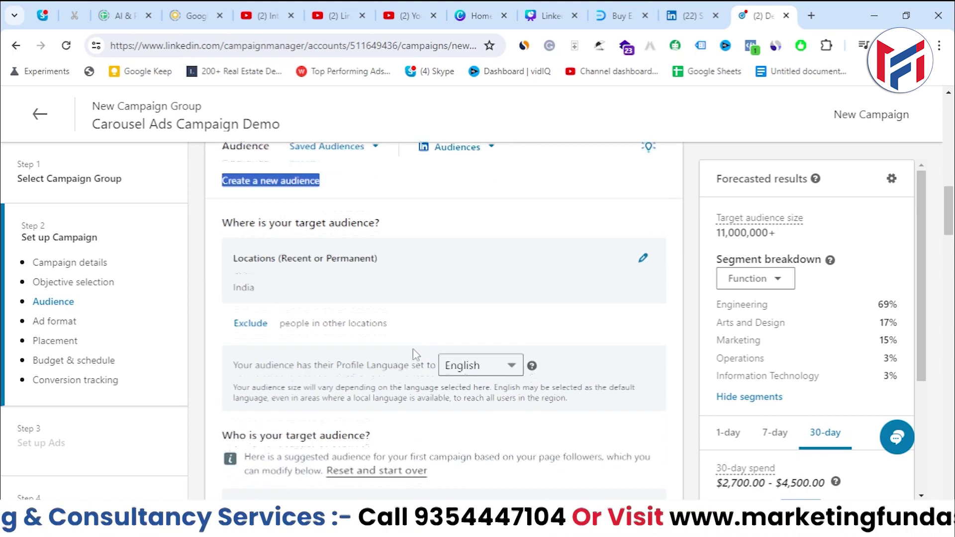
{"action": "scroll", "coordinate": [320, 273], "scroll_direction": "up", "scroll_amount": 1}
{"action": "scroll", "coordinate": [367, 330], "scroll_direction": "down", "scroll_amount": 2}
{"action": "scroll", "coordinate": [382, 244], "scroll_direction": "up", "scroll_amount": 2}
{"action": "scroll", "coordinate": [357, 287], "scroll_direction": "down", "scroll_amount": 2}
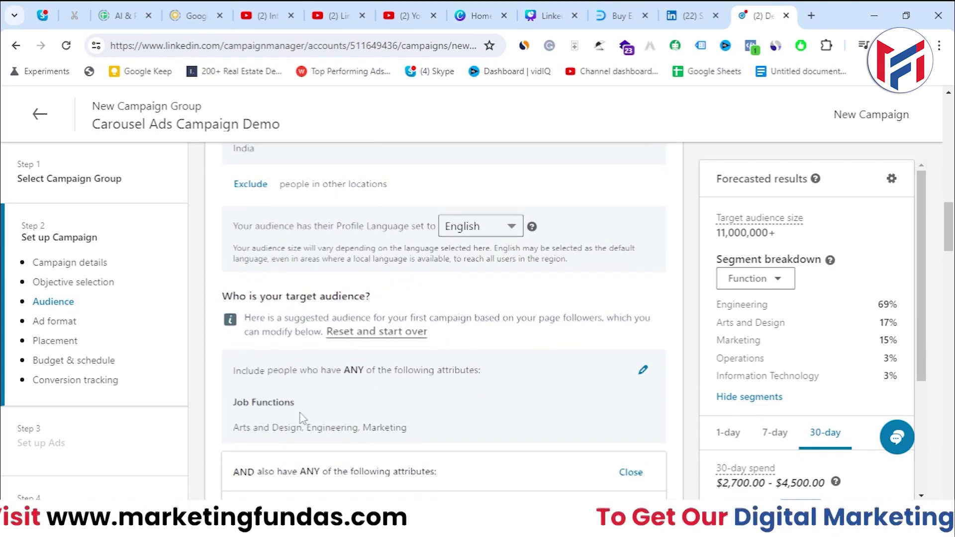
{"action": "scroll", "coordinate": [358, 368], "scroll_direction": "down", "scroll_amount": 1}
{"action": "scroll", "coordinate": [358, 369], "scroll_direction": "up", "scroll_amount": 1}
{"action": "scroll", "coordinate": [356, 369], "scroll_direction": "up", "scroll_amount": 4}
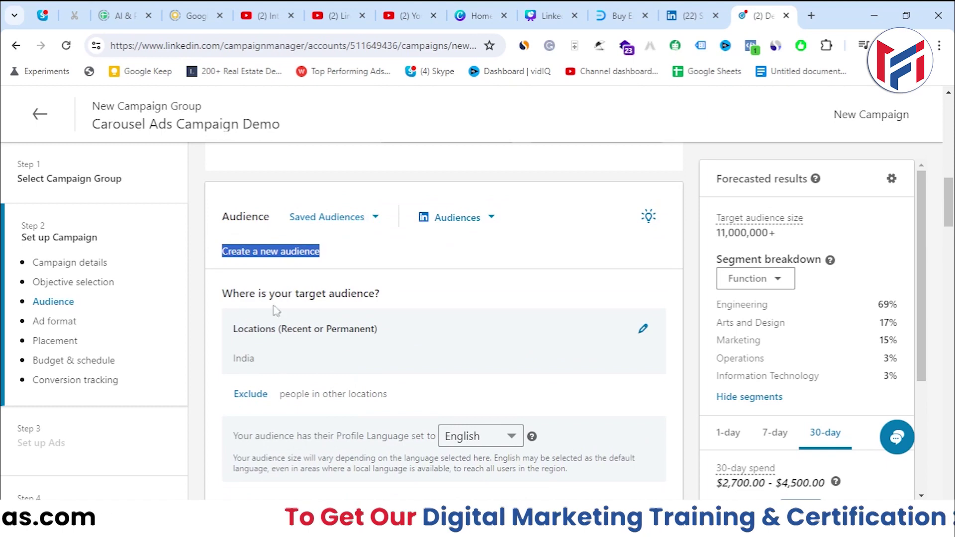
- Replace India with Delhi, India and New York, United States as target locations
{"action": "left_click", "coordinate": [644, 331]}
{"action": "scroll", "coordinate": [333, 264], "scroll_direction": "down", "scroll_amount": 2}
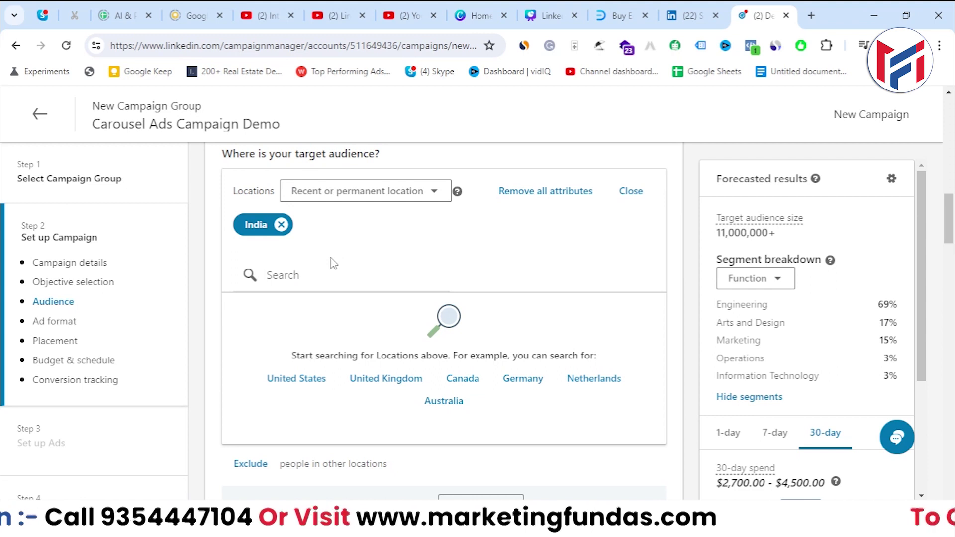
{"action": "left_click", "coordinate": [282, 224]}
{"action": "left_click", "coordinate": [326, 266]}
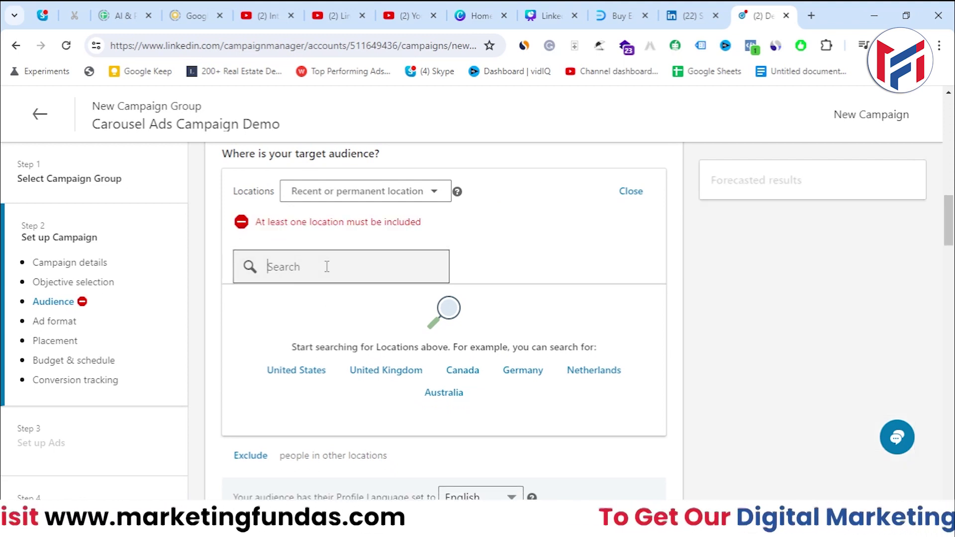
{"action": "type", "text": "Delhi"}
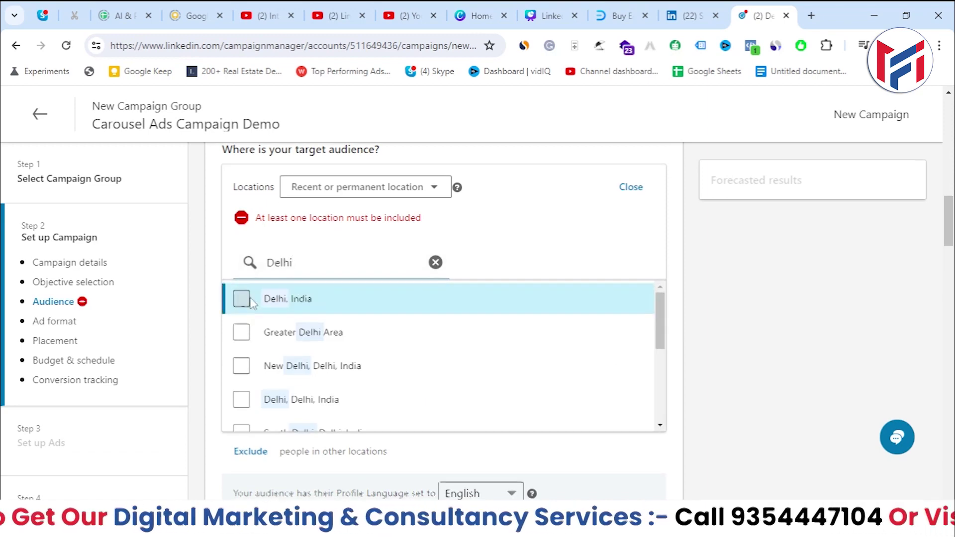
{"action": "key", "text": "Return"}
{"action": "type", "text": "New"}
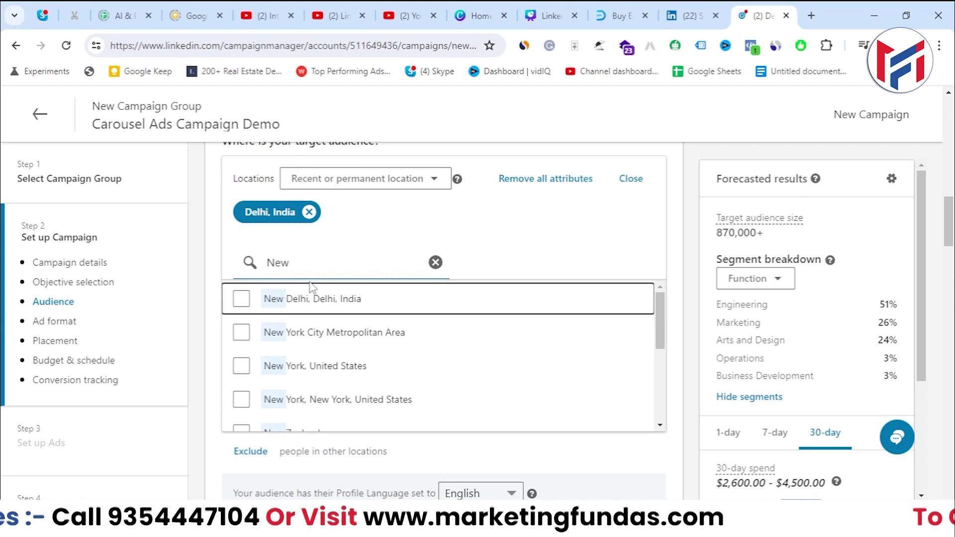
{"action": "type", "text": " york"}
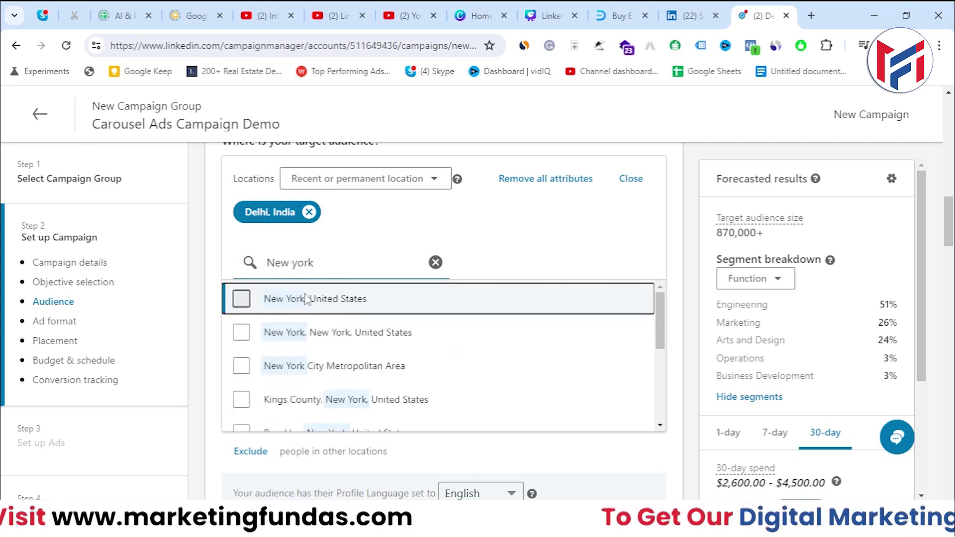
{"action": "left_click", "coordinate": [277, 295]}
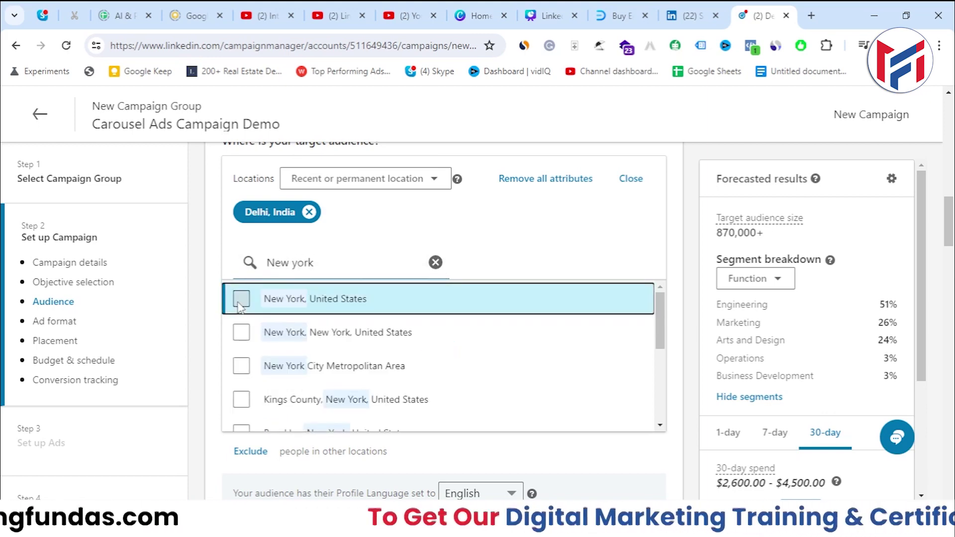
- Add Berlin, Germany to the target locations
{"action": "triple_click", "coordinate": [322, 269]}
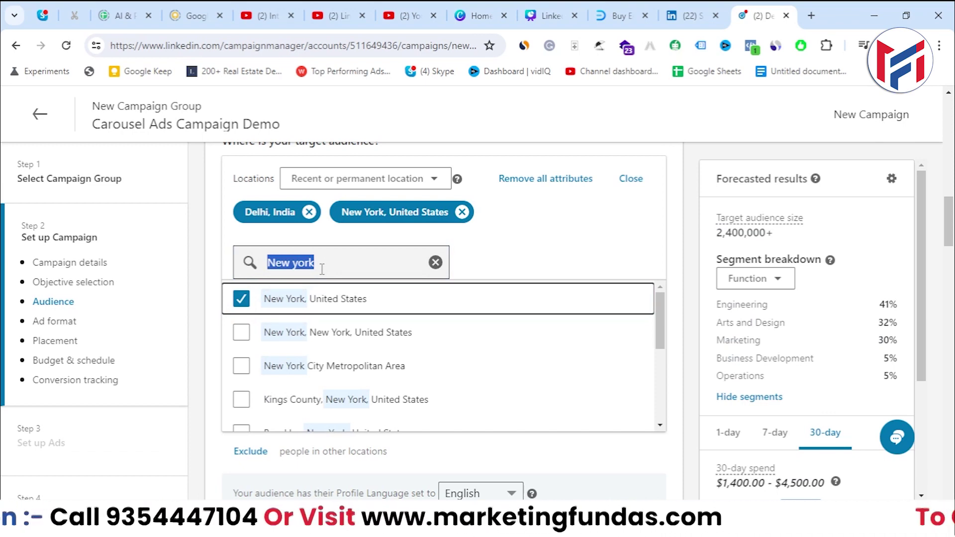
{"action": "key", "text": "BackSpace"}
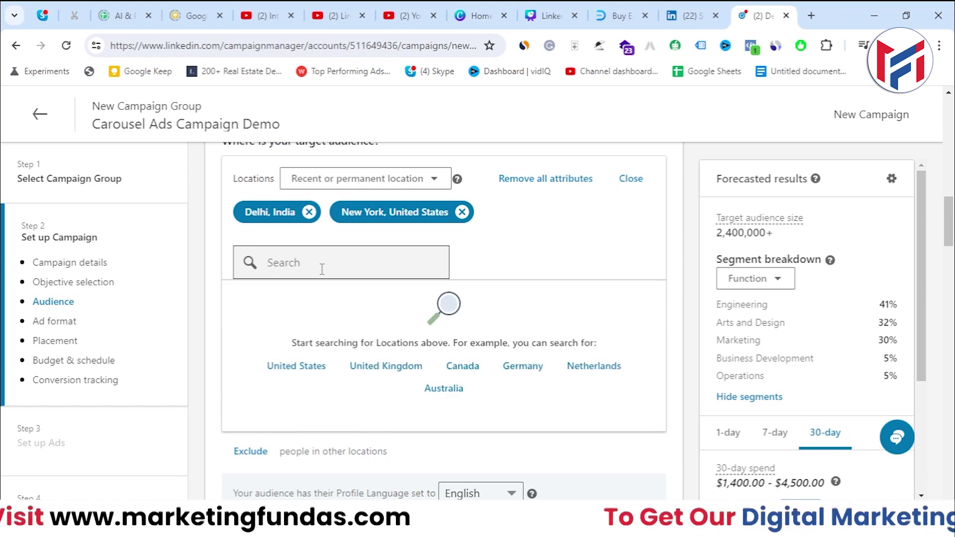
{"action": "type", "text": "in"}
{"action": "key", "text": "BackSpace"}
{"action": "key", "text": "BackSpace"}
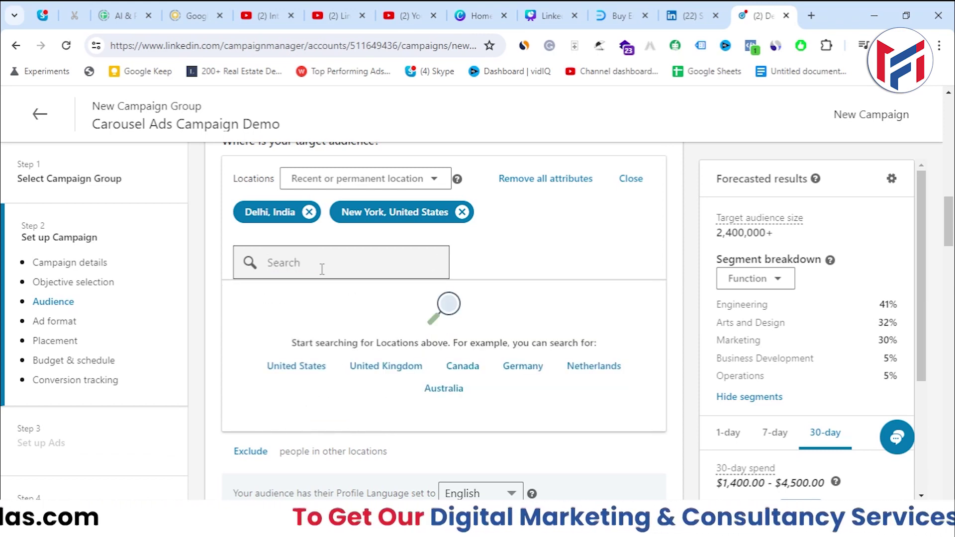
{"action": "type", "text": "berm"}
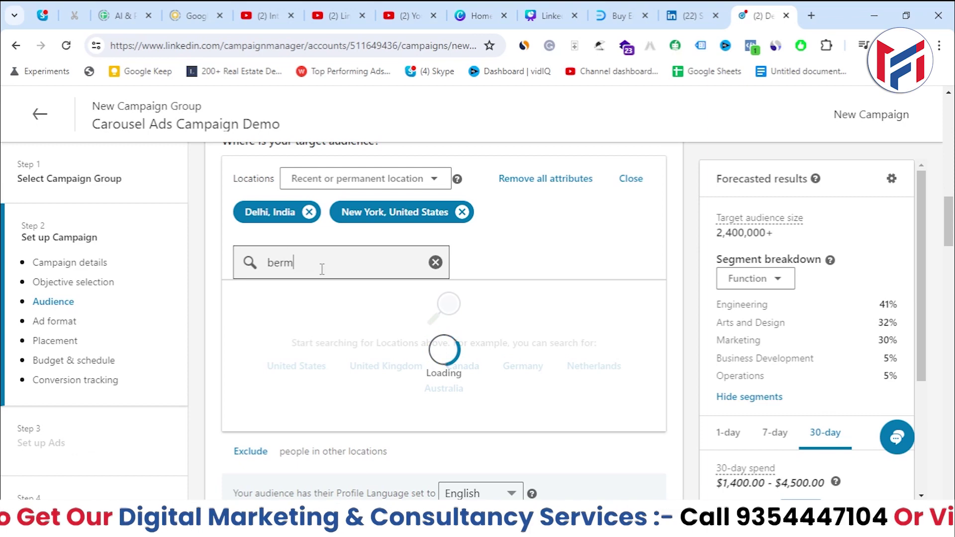
{"action": "type", "text": "in"}
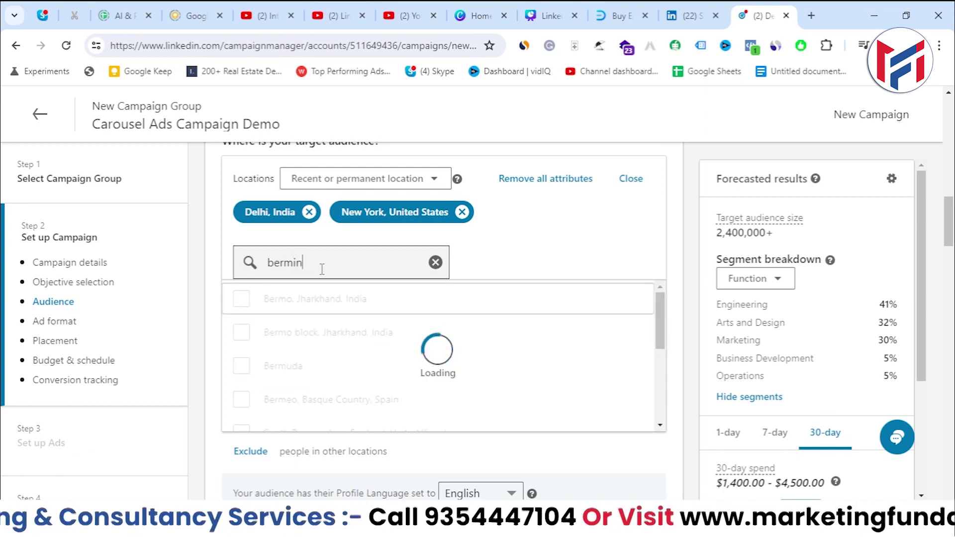
{"action": "key", "text": "BackSpace"}
{"action": "key", "text": "BackSpace"}
{"action": "key", "text": "BackSpace"}
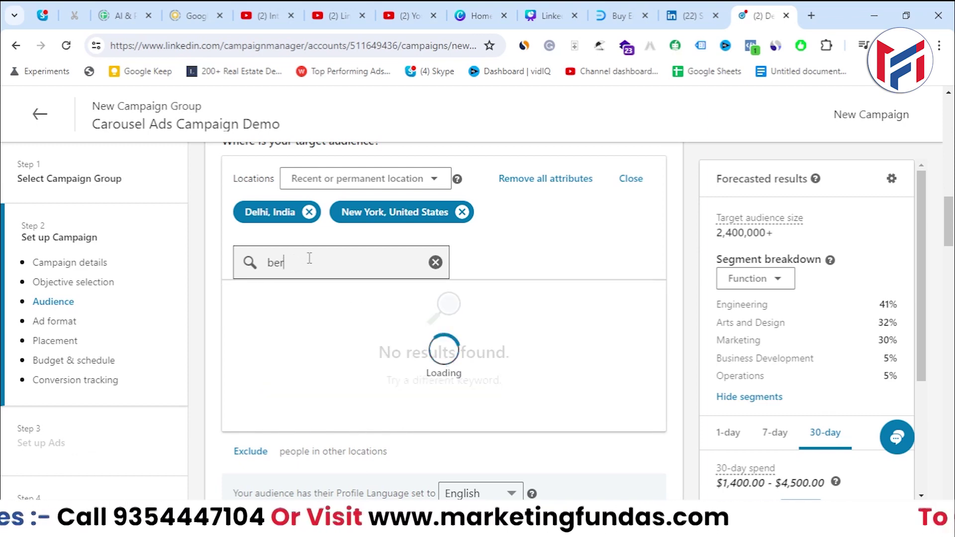
{"action": "type", "text": "l"}
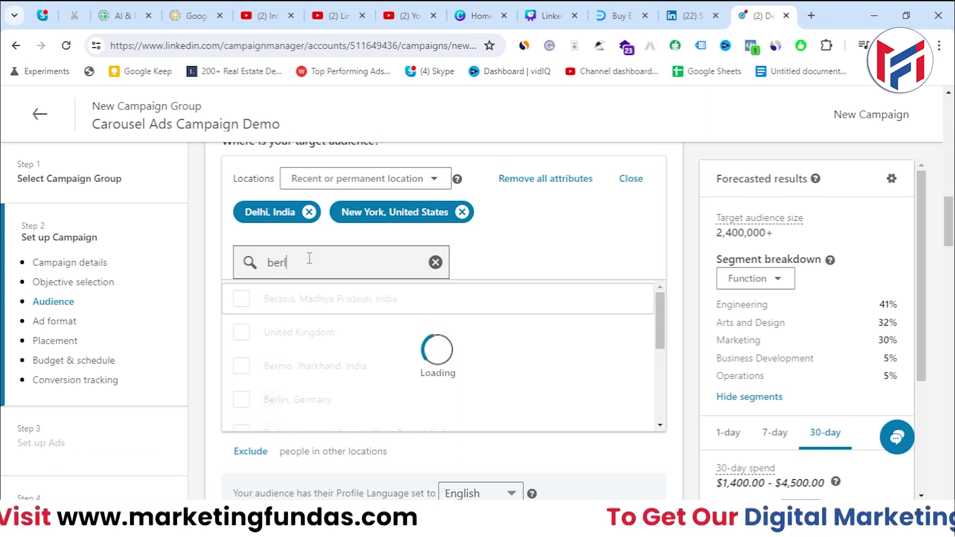
{"action": "scroll", "coordinate": [309, 258], "scroll_direction": "up", "scroll_amount": 1}
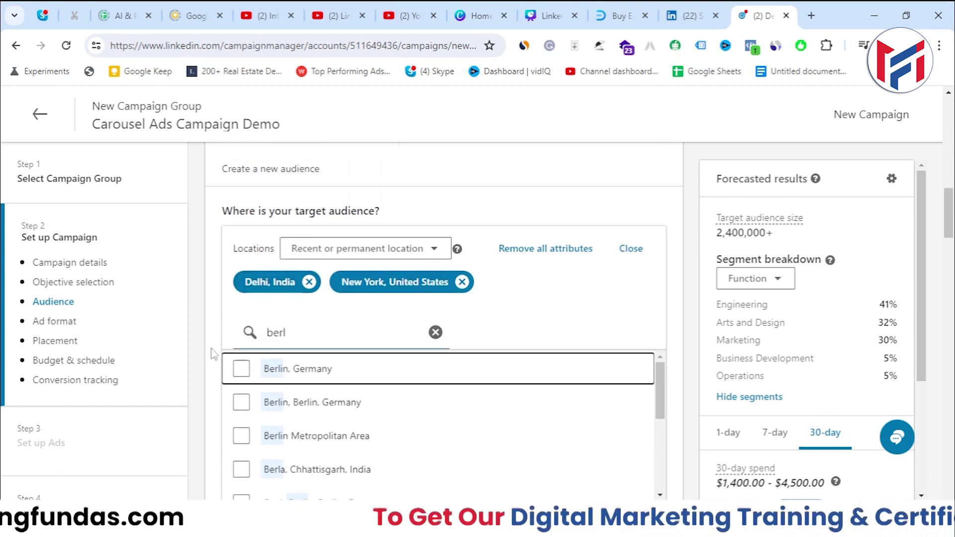
{"action": "left_click", "coordinate": [242, 368]}
- Add Canada to the target locations and clear the location search
{"action": "double_click", "coordinate": [358, 319]}
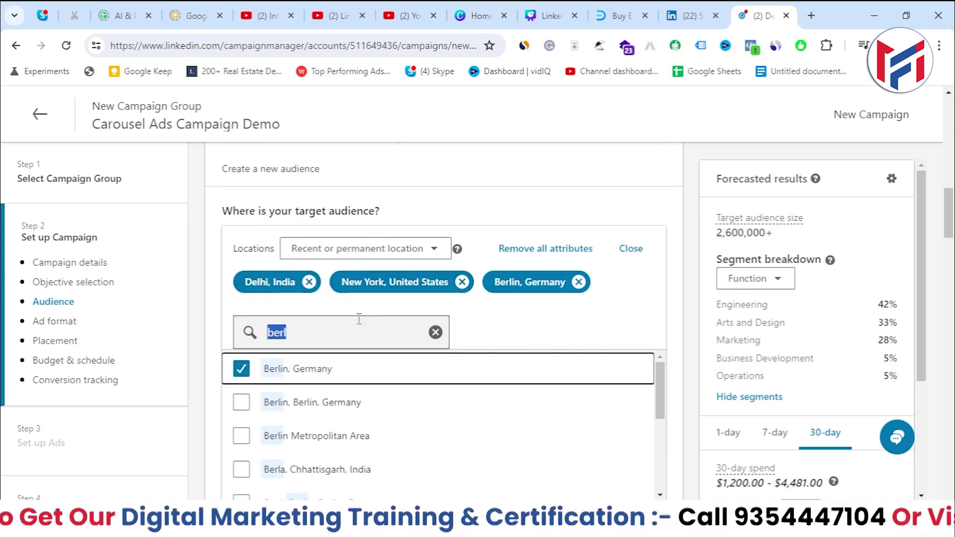
{"action": "type", "text": "Canada"}
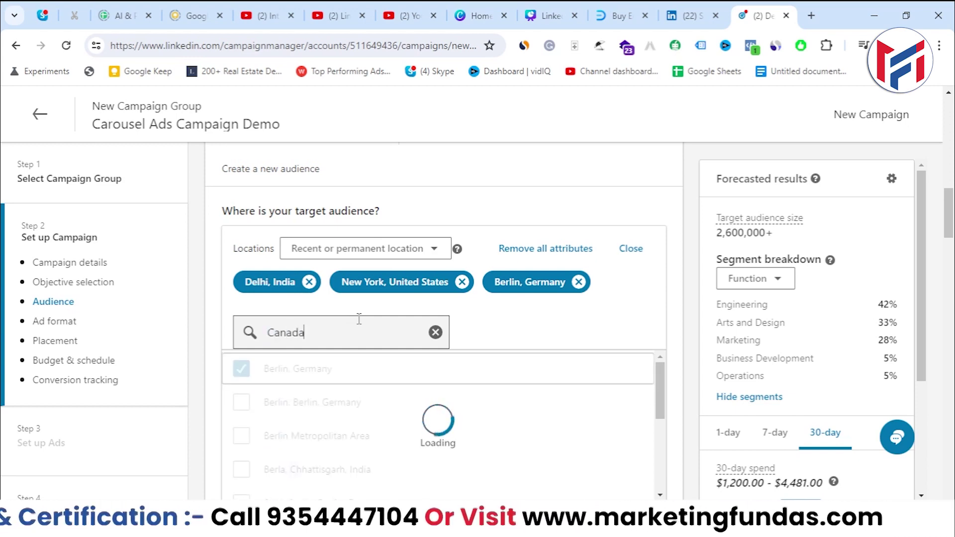
{"action": "scroll", "coordinate": [310, 370], "scroll_direction": "down", "scroll_amount": 1}
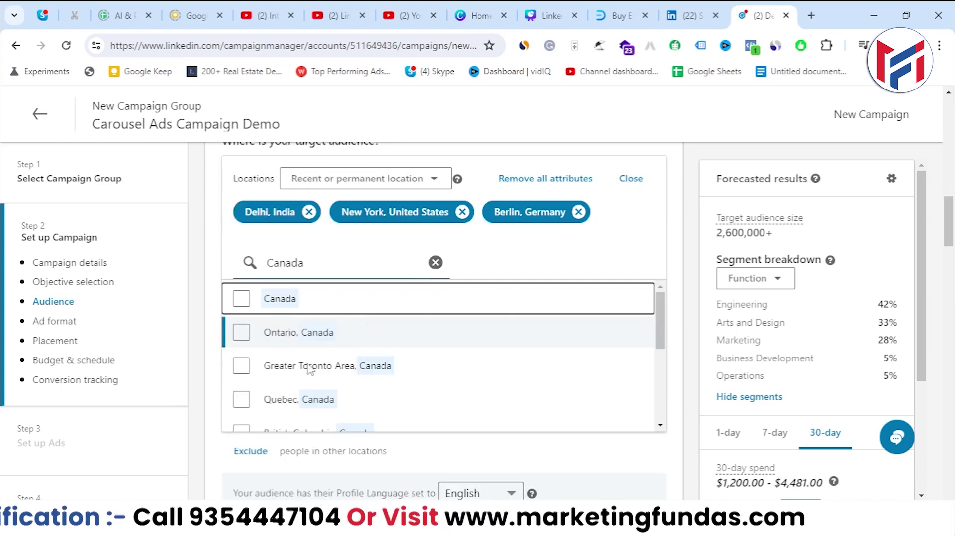
{"action": "left_click", "coordinate": [241, 300]}
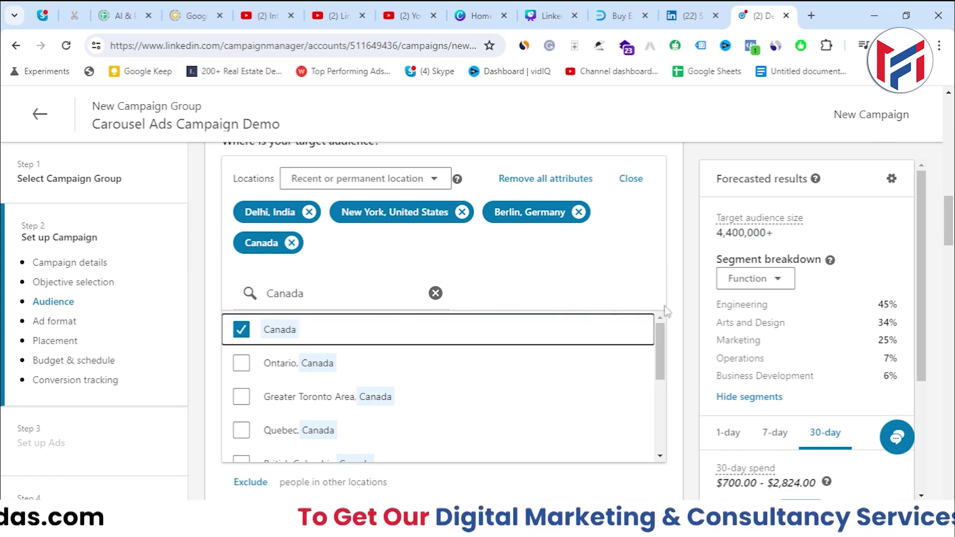
{"action": "left_click", "coordinate": [435, 293]}
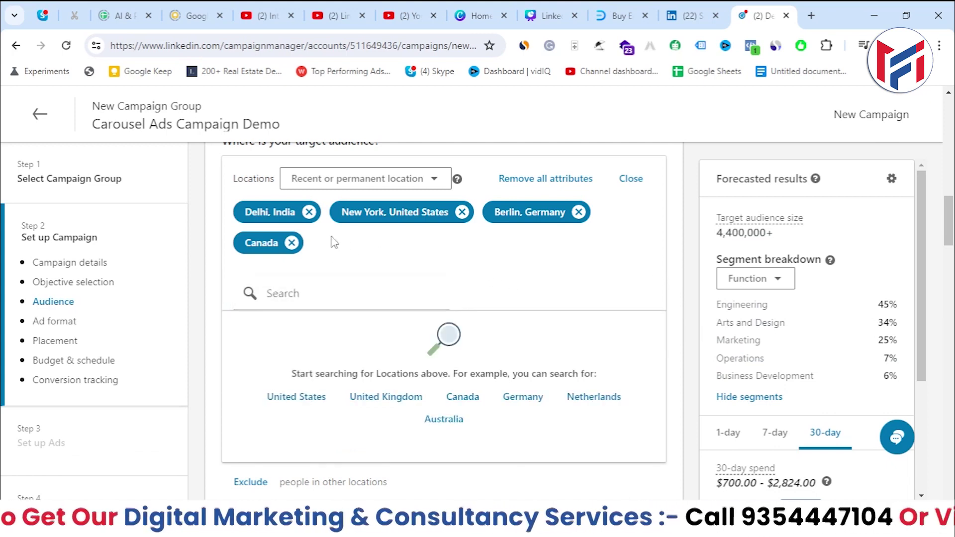
{"action": "scroll", "coordinate": [383, 234], "scroll_direction": "up", "scroll_amount": 1}
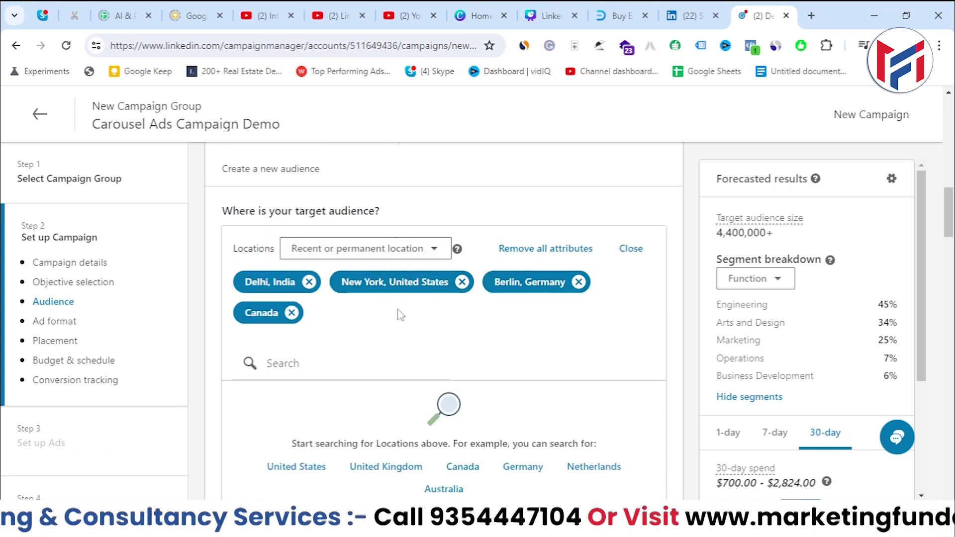
{"action": "left_click", "coordinate": [352, 256]}
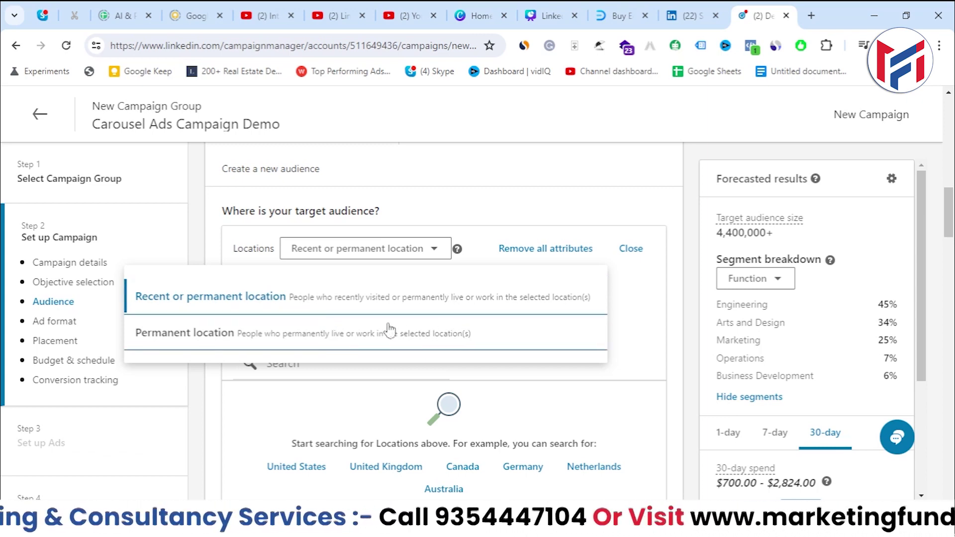
- Set the location type to Permanent location for Delhi, New York, Berlin and Canada
{"action": "left_click", "coordinate": [187, 343]}
{"action": "left_click", "coordinate": [386, 258]}
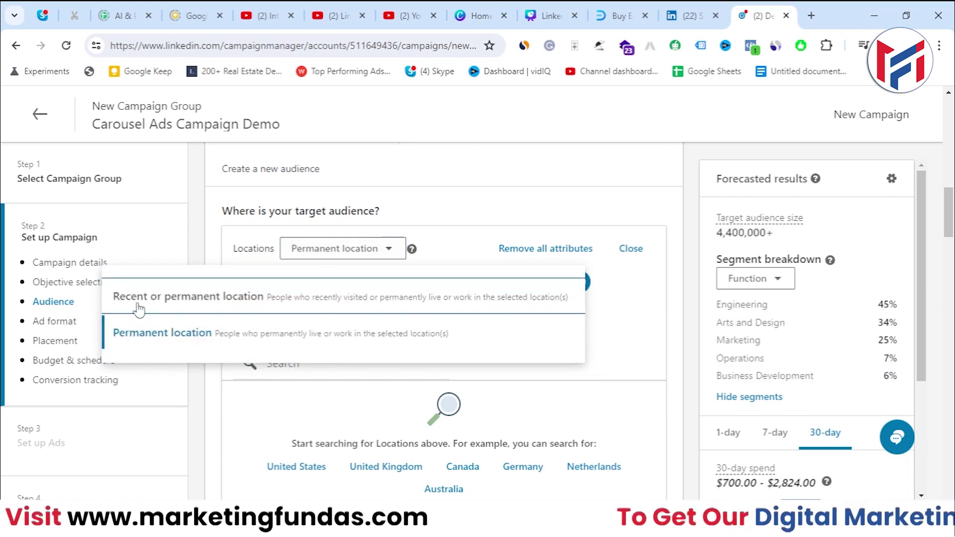
{"action": "left_click", "coordinate": [674, 318]}
{"action": "scroll", "coordinate": [452, 322], "scroll_direction": "down", "scroll_amount": 1}
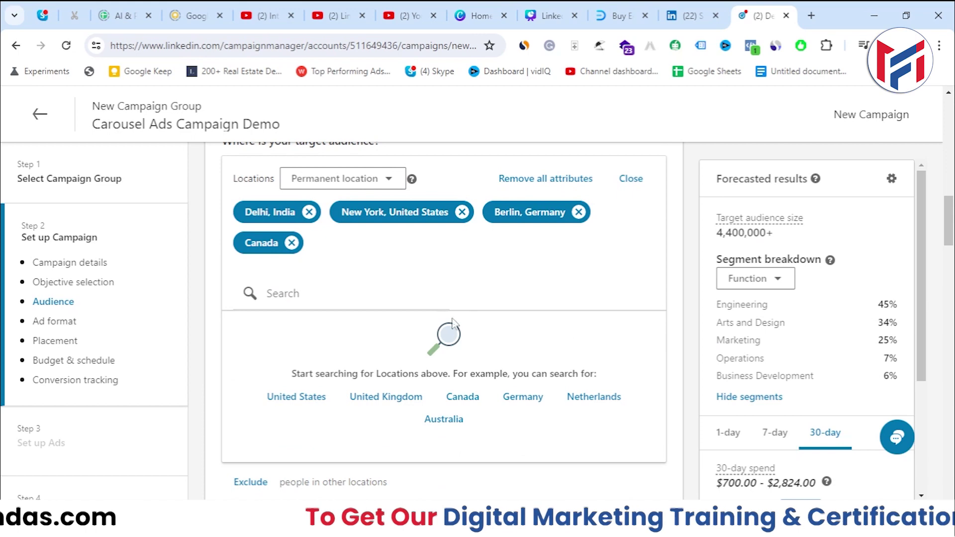
{"action": "scroll", "coordinate": [362, 320], "scroll_direction": "down", "scroll_amount": 1}
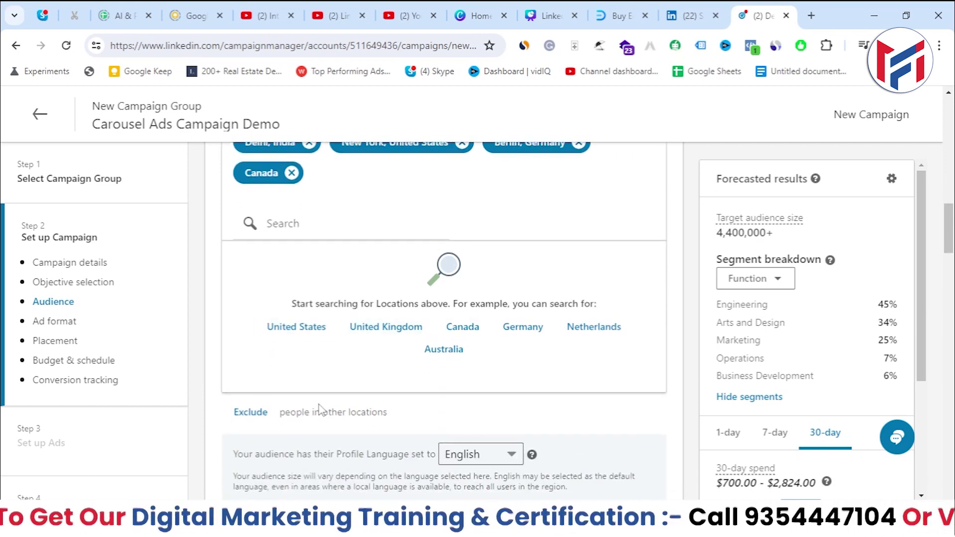
{"action": "scroll", "coordinate": [319, 408], "scroll_direction": "up", "scroll_amount": 1}
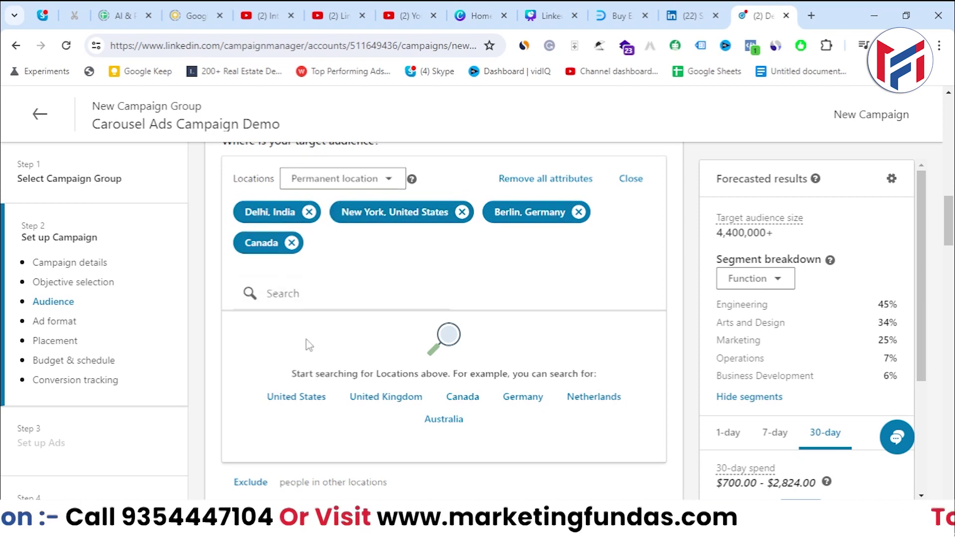
{"action": "scroll", "coordinate": [308, 344], "scroll_direction": "down", "scroll_amount": 1}
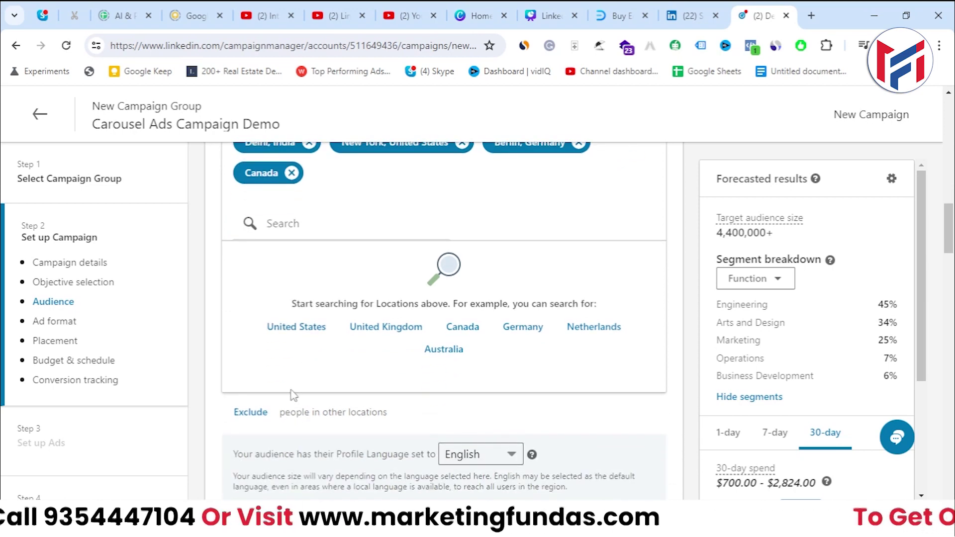
- Exclude Montreal, Quebec, Canada from the audience
{"action": "left_click", "coordinate": [250, 416]}
{"action": "scroll", "coordinate": [275, 347], "scroll_direction": "up", "scroll_amount": 1}
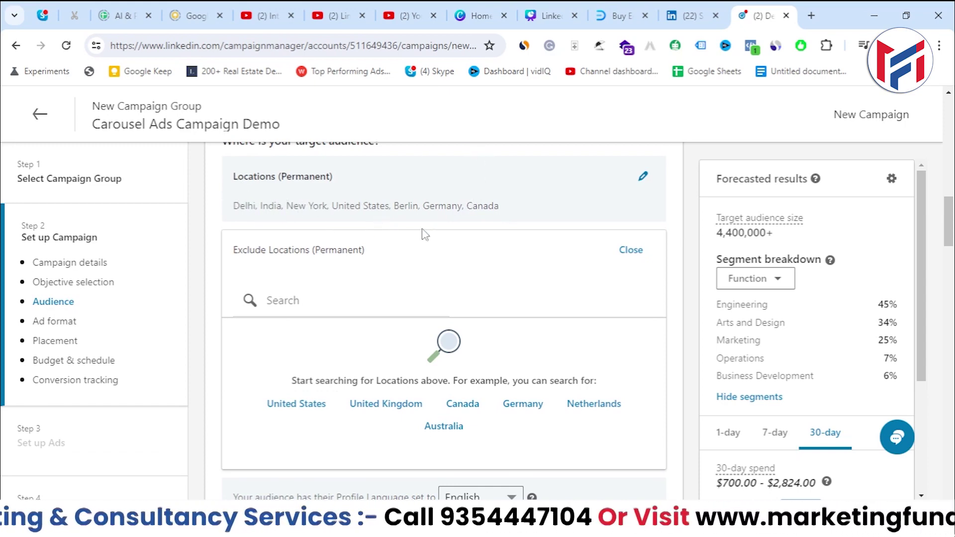
{"action": "left_click", "coordinate": [351, 298]}
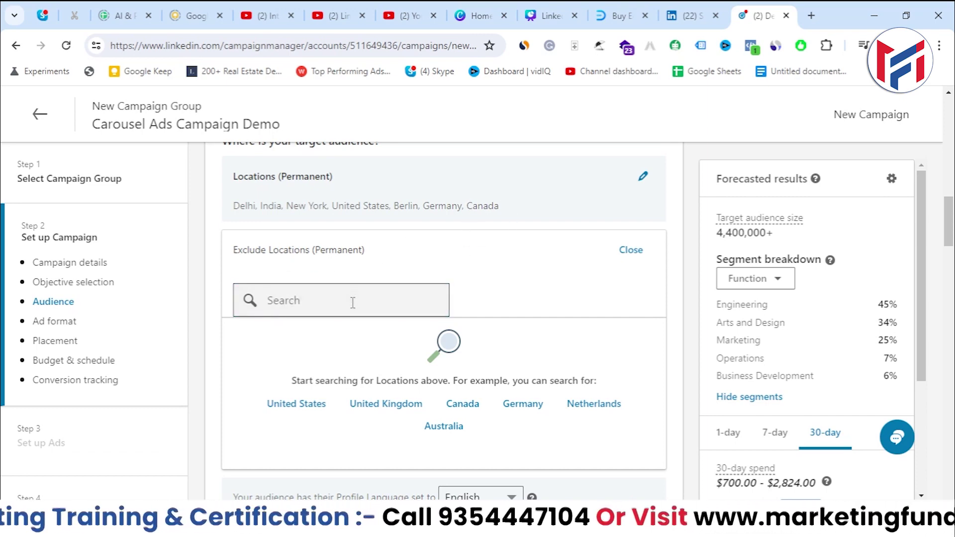
{"action": "type", "text": "Montr"}
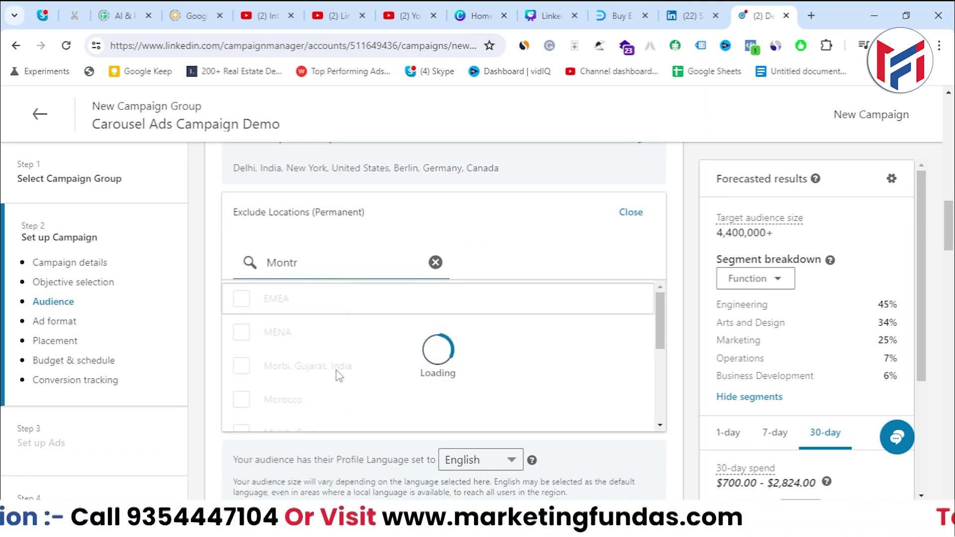
{"action": "left_click", "coordinate": [241, 298]}
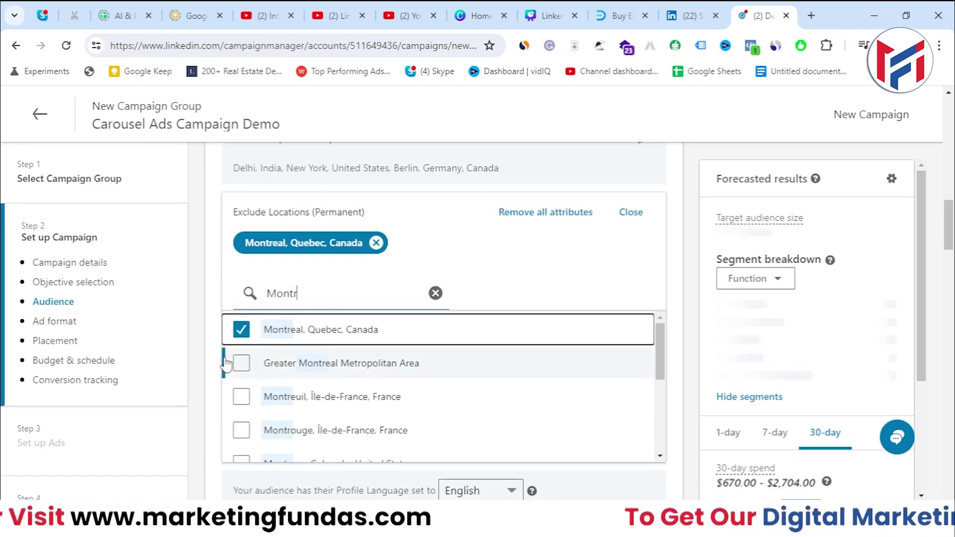
{"action": "scroll", "coordinate": [360, 324], "scroll_direction": "up", "scroll_amount": 3}
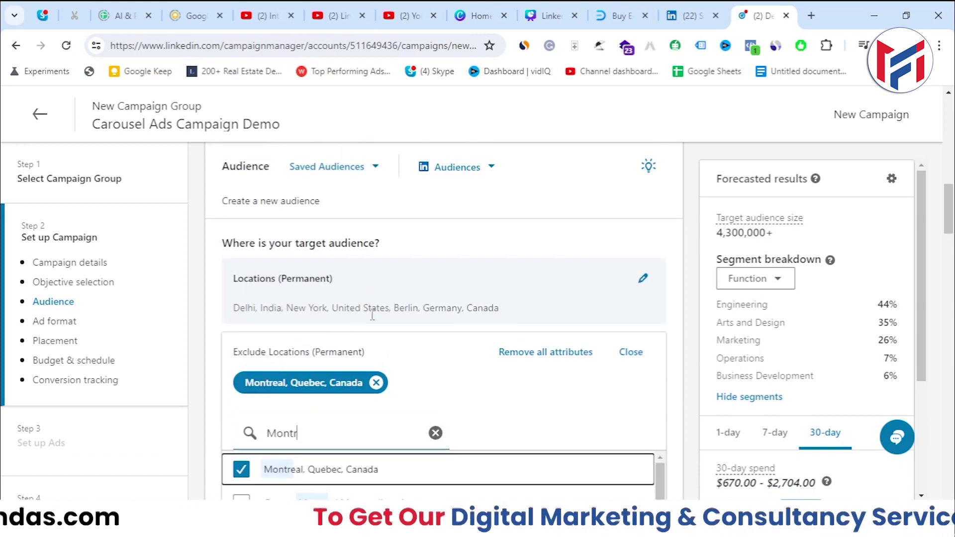
{"action": "scroll", "coordinate": [364, 408], "scroll_direction": "down", "scroll_amount": 2}
- Also exclude South Delhi, Delhi, India, lowering the forecast to 4,200,000+
{"action": "left_click_drag", "start_coordinate": [300, 363], "coordinate": [267, 363]}
{"action": "key", "text": "BackSpace"}
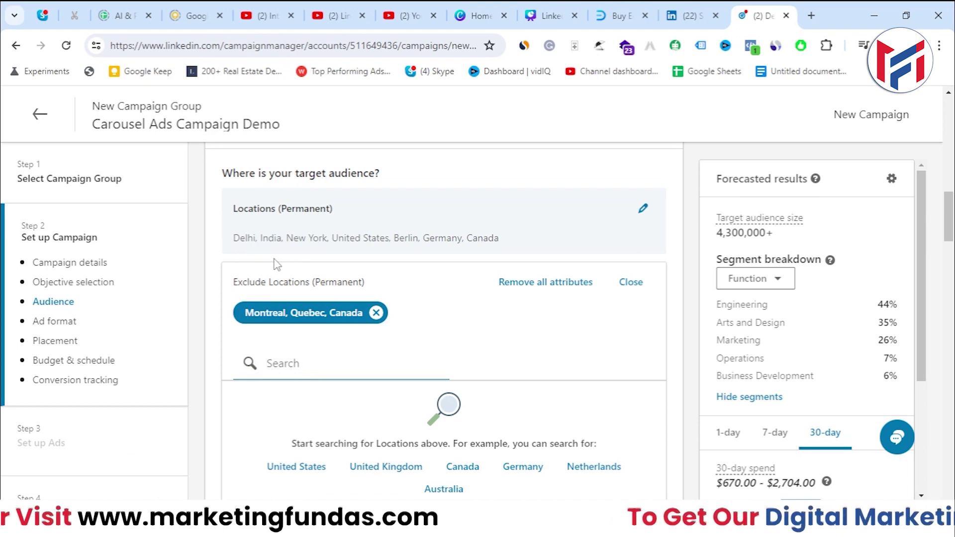
{"action": "scroll", "coordinate": [277, 265], "scroll_direction": "down", "scroll_amount": 2}
{"action": "type", "text": "s"}
{"action": "key", "text": "BackSpace"}
{"action": "type", "text": "south"}
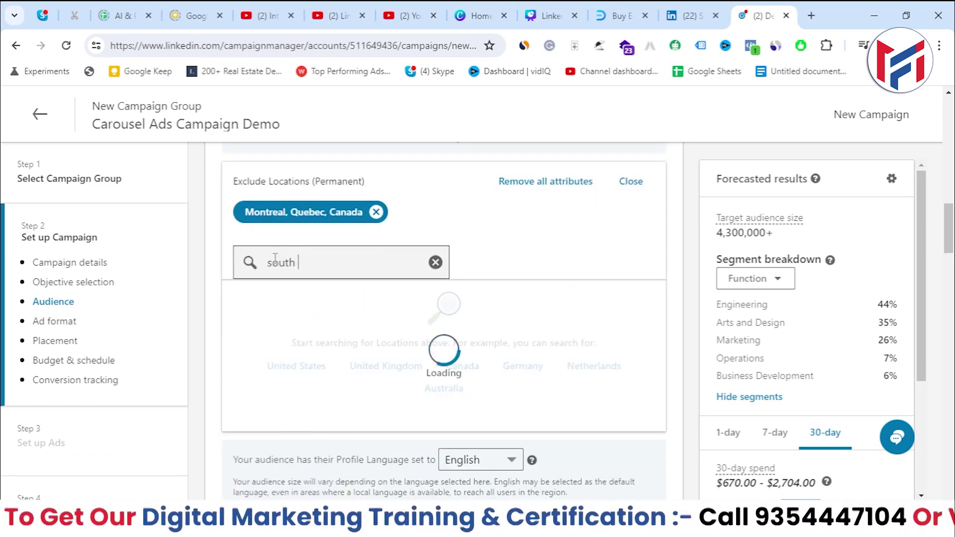
{"action": "type", "text": " delhi"}
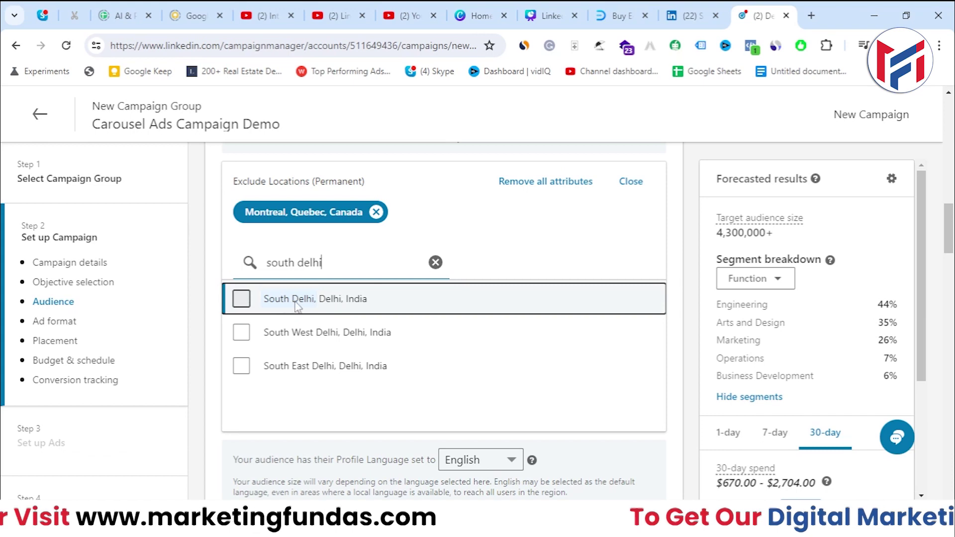
{"action": "left_click", "coordinate": [333, 305]}
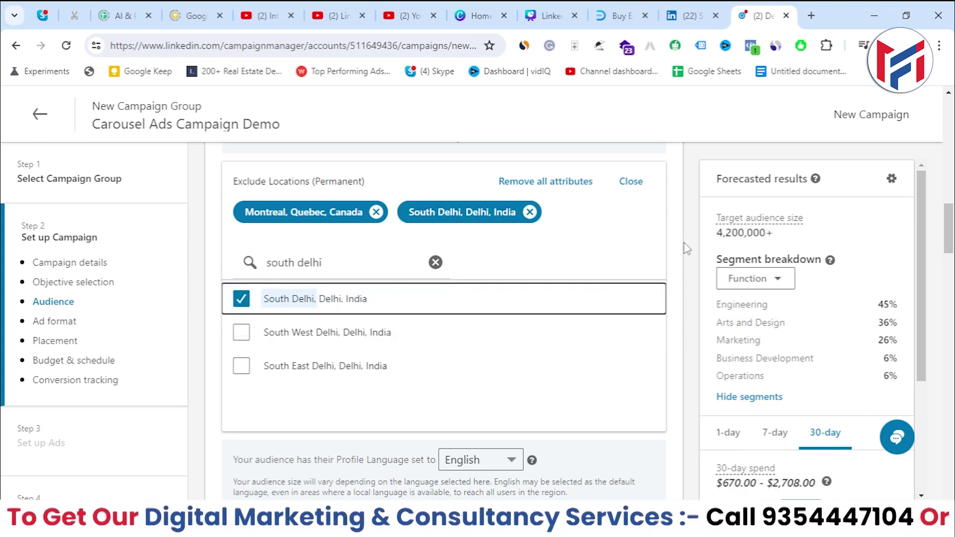
{"action": "scroll", "coordinate": [454, 373], "scroll_direction": "up", "scroll_amount": 1}
{"action": "scroll", "coordinate": [592, 354], "scroll_direction": "down", "scroll_amount": 3}
{"action": "scroll", "coordinate": [592, 354], "scroll_direction": "down", "scroll_amount": 5}
{"action": "scroll", "coordinate": [591, 398], "scroll_direction": "up", "scroll_amount": 6}
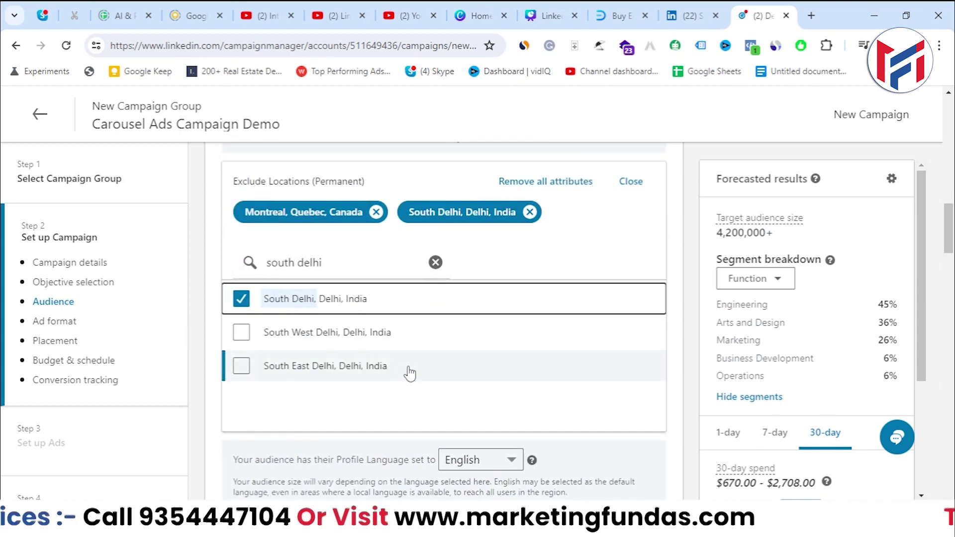
{"action": "scroll", "coordinate": [407, 373], "scroll_direction": "down", "scroll_amount": 3}
{"action": "left_click_drag", "start_coordinate": [236, 323], "coordinate": [401, 322]}
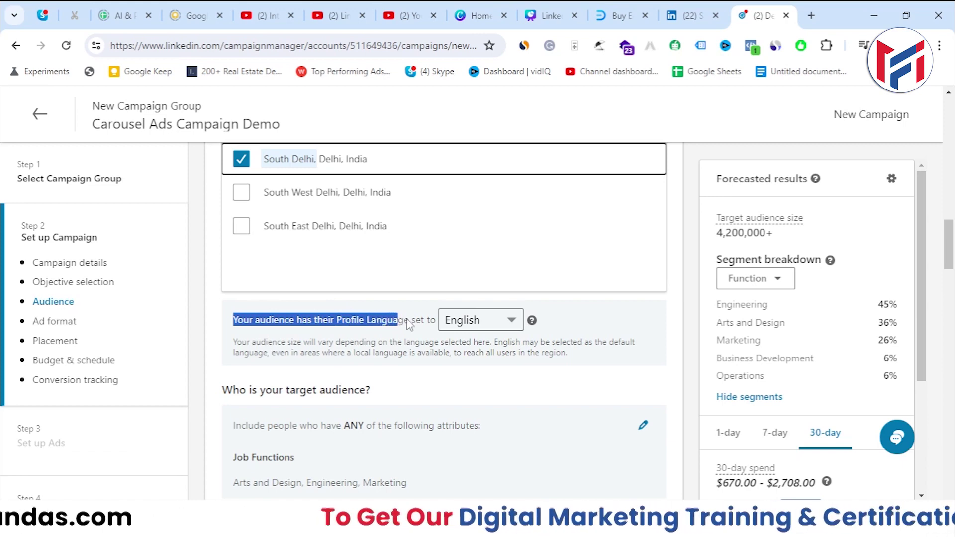
{"action": "triple_click", "coordinate": [271, 324]}
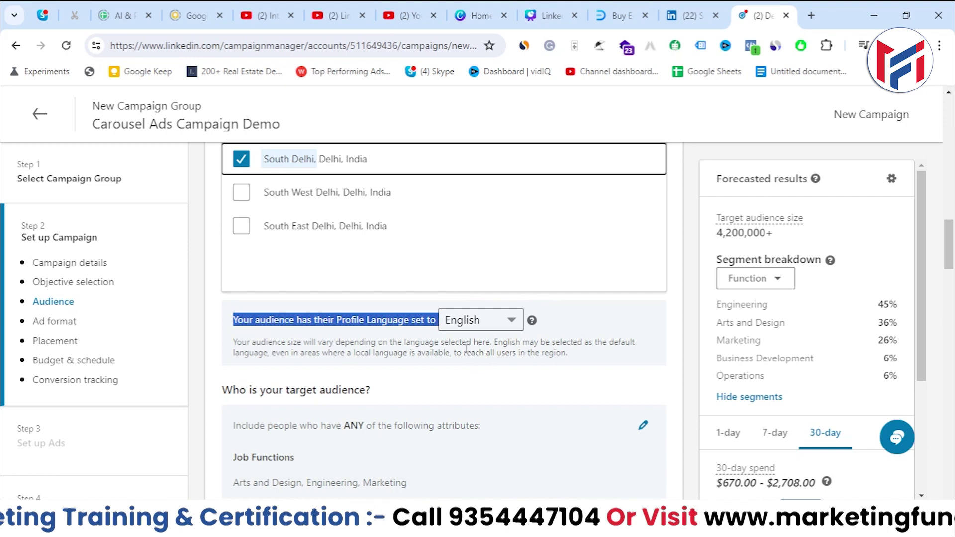
{"action": "left_click", "coordinate": [491, 321]}
{"action": "scroll", "coordinate": [523, 174], "scroll_direction": "down", "scroll_amount": 1}
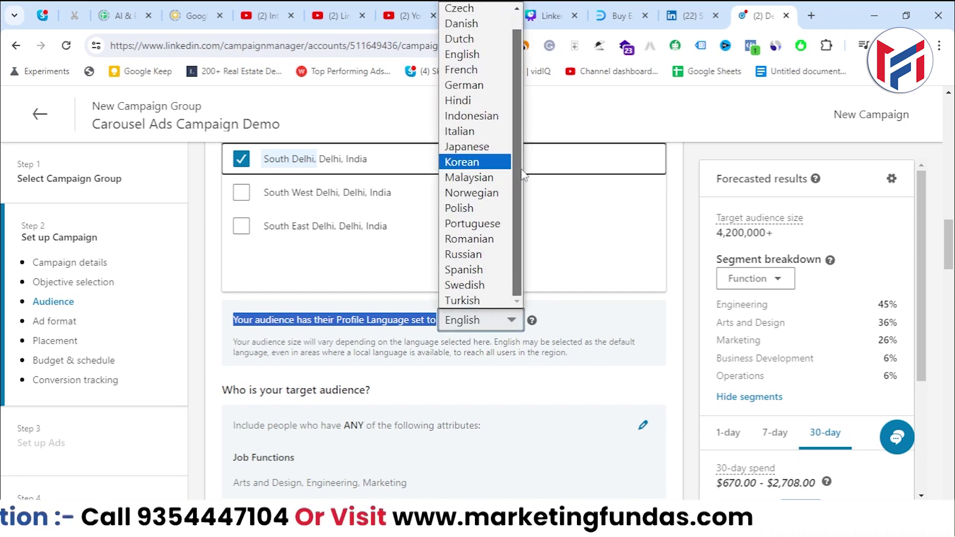
{"action": "scroll", "coordinate": [523, 174], "scroll_direction": "up", "scroll_amount": 1}
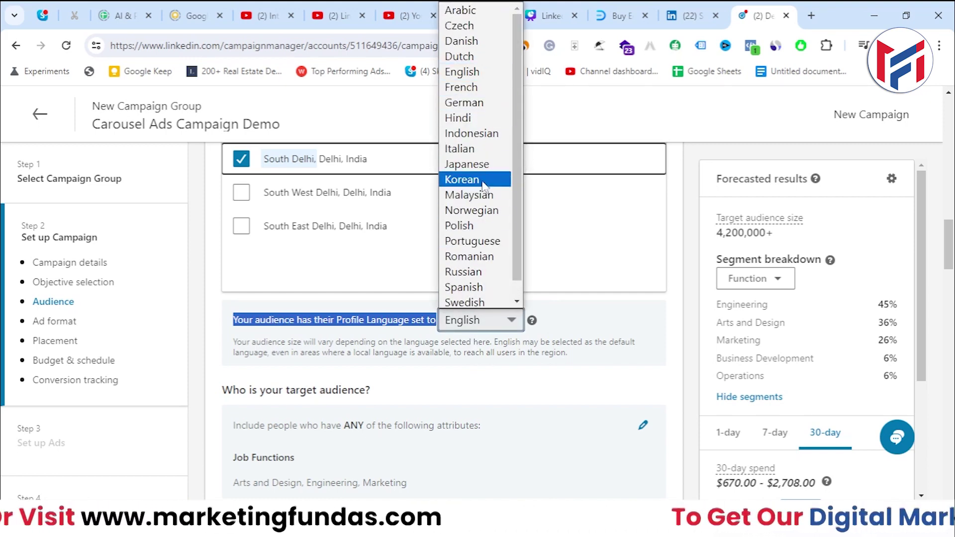
{"action": "left_click", "coordinate": [616, 324]}
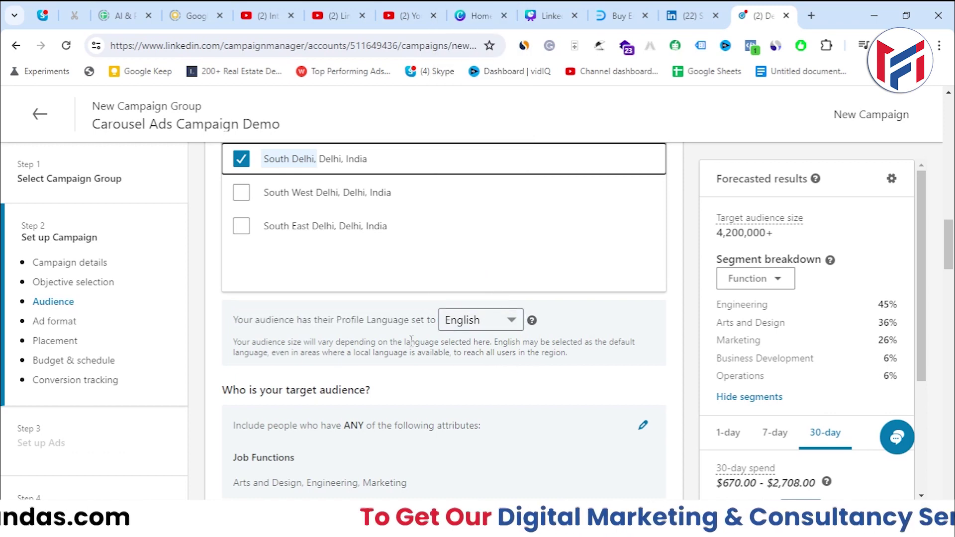
{"action": "scroll", "coordinate": [446, 368], "scroll_direction": "down", "scroll_amount": 1}
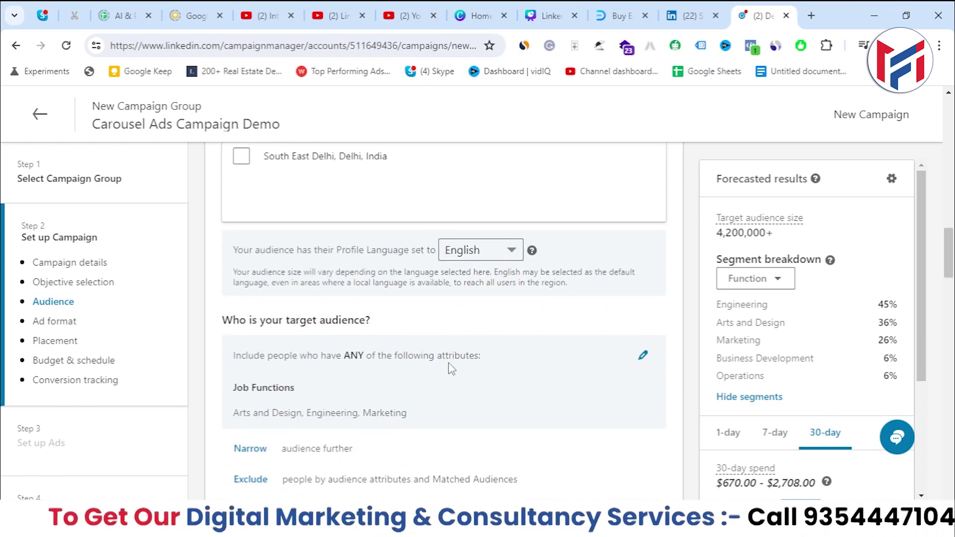
{"action": "triple_click", "coordinate": [296, 314]}
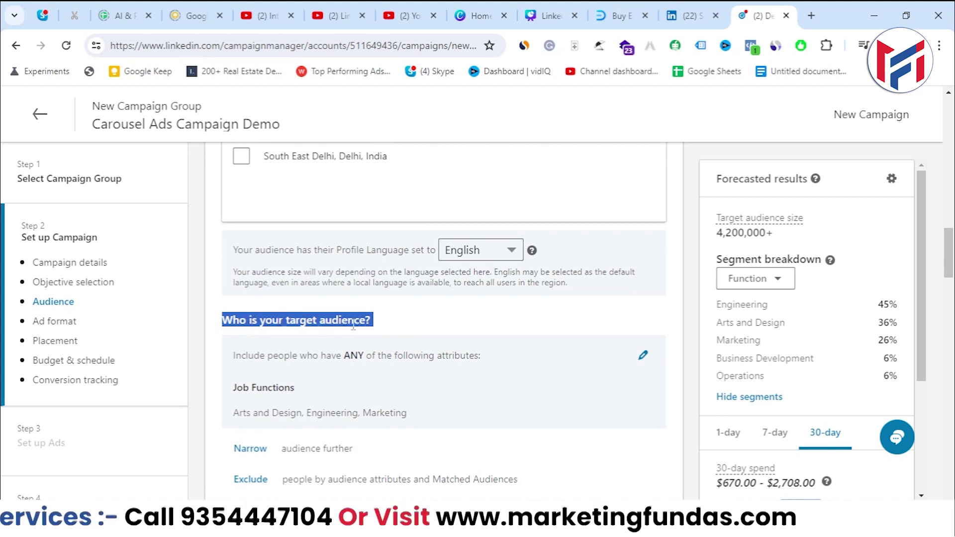
{"action": "scroll", "coordinate": [425, 330], "scroll_direction": "down", "scroll_amount": 2}
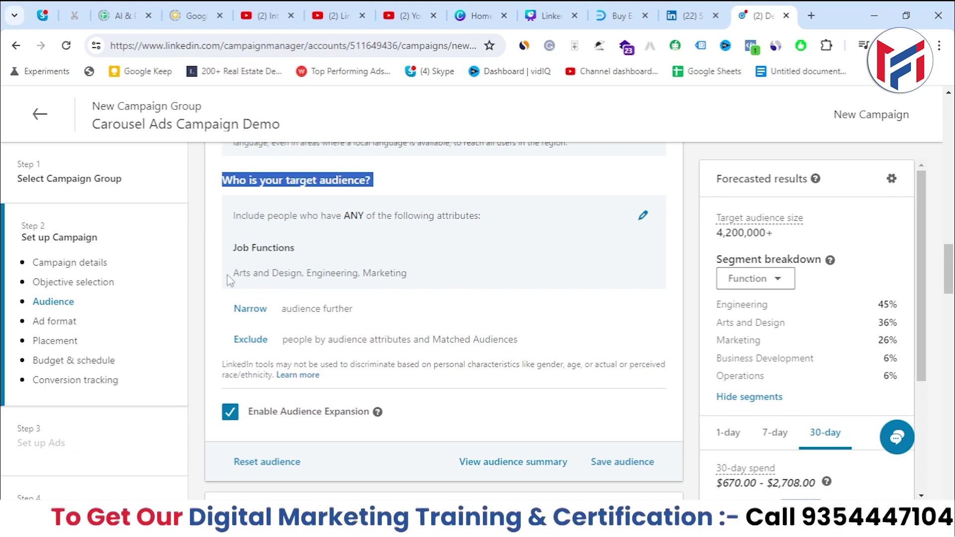
{"action": "left_click_drag", "start_coordinate": [232, 275], "coordinate": [308, 274]}
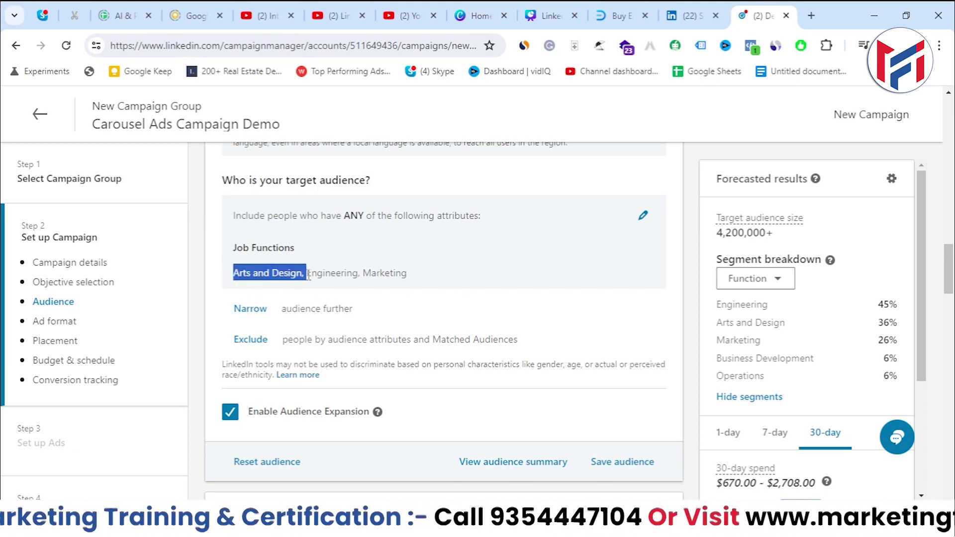
{"action": "left_click", "coordinate": [322, 271]}
{"action": "left_click_drag", "start_coordinate": [410, 274], "coordinate": [235, 270]}
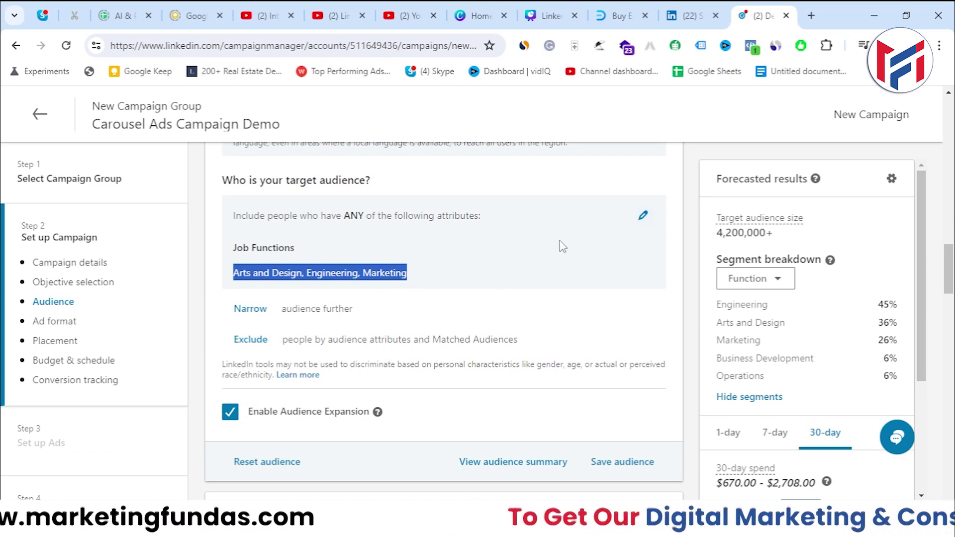
- Remove all Job Function attributes from the audience targeting
{"action": "left_click", "coordinate": [643, 216]}
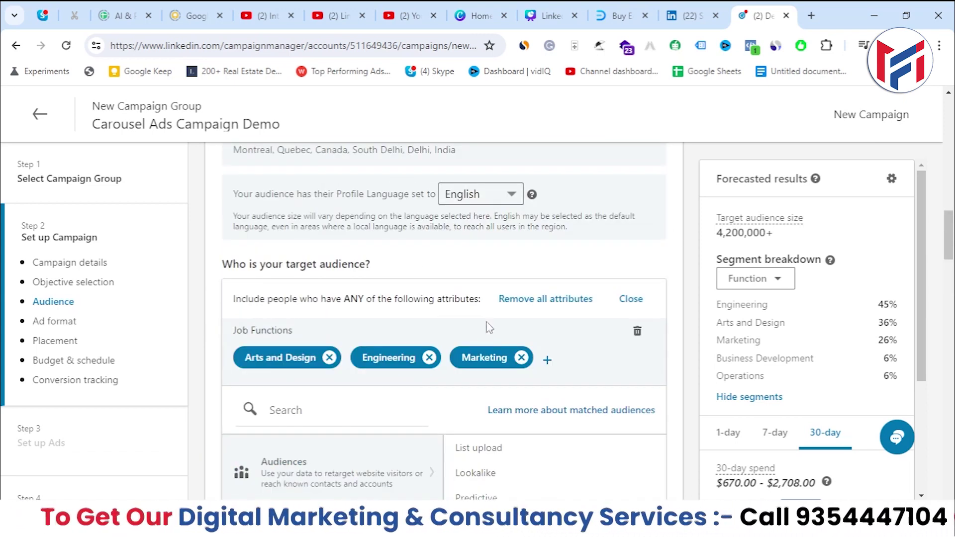
{"action": "left_click", "coordinate": [549, 305]}
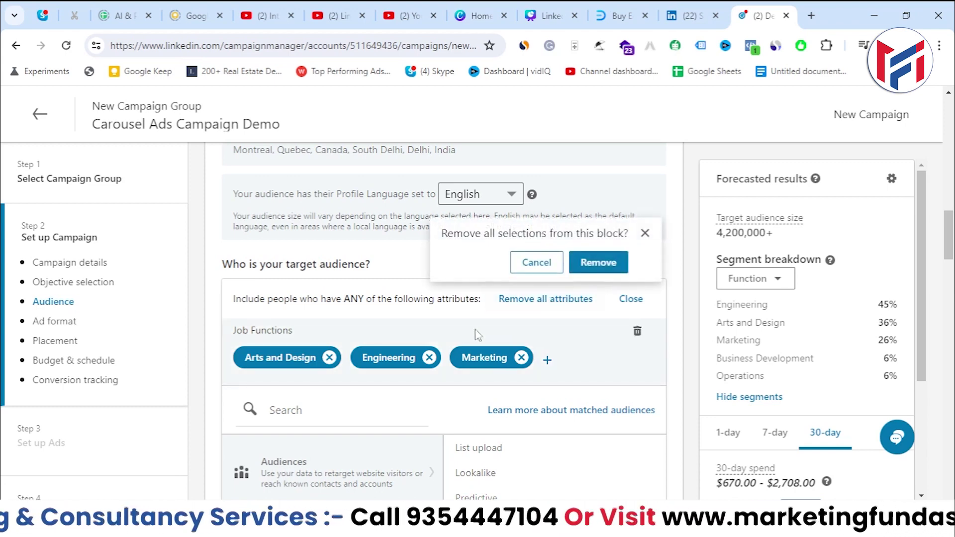
{"action": "left_click", "coordinate": [597, 263]}
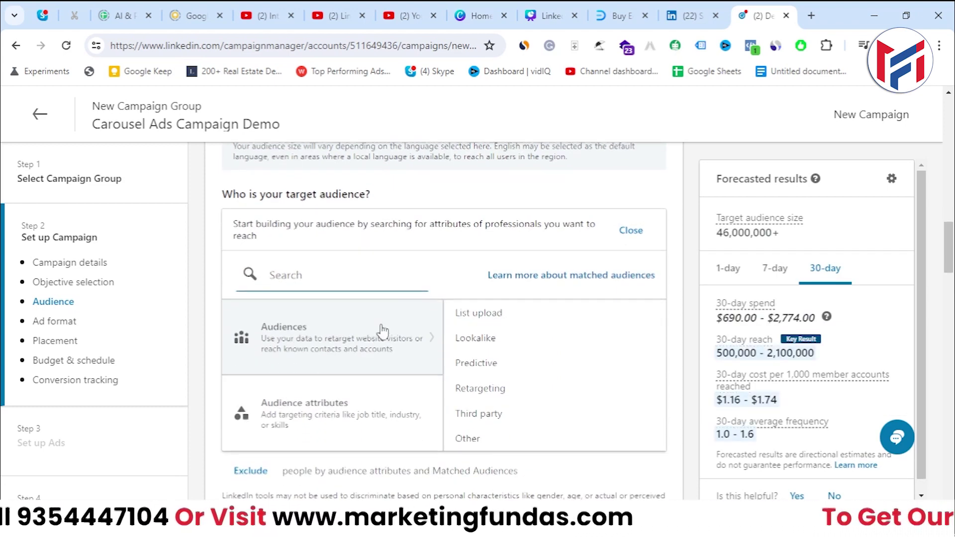
{"action": "scroll", "coordinate": [378, 328], "scroll_direction": "down", "scroll_amount": 3}
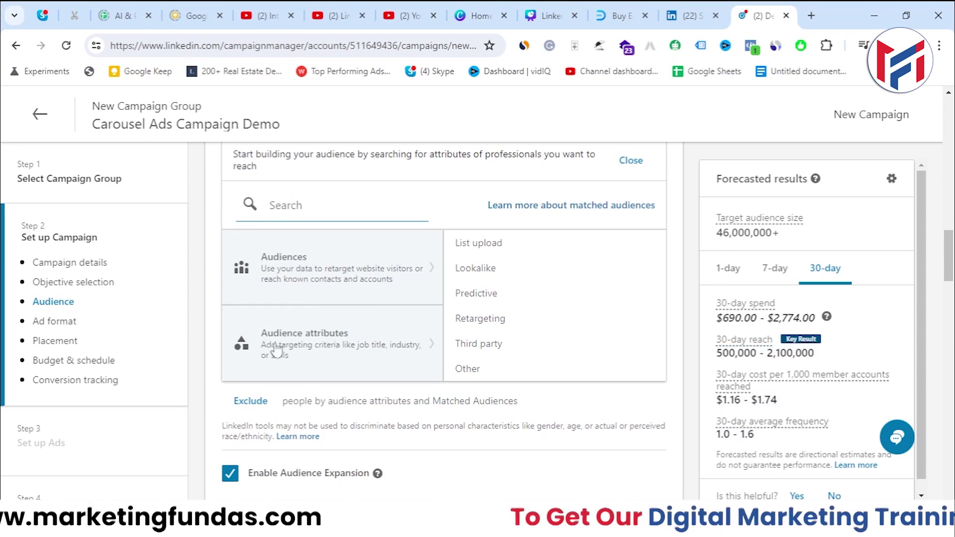
- Show the Company audience attributes such as Company Names, Revenue and Size
{"action": "left_click", "coordinate": [305, 344]}
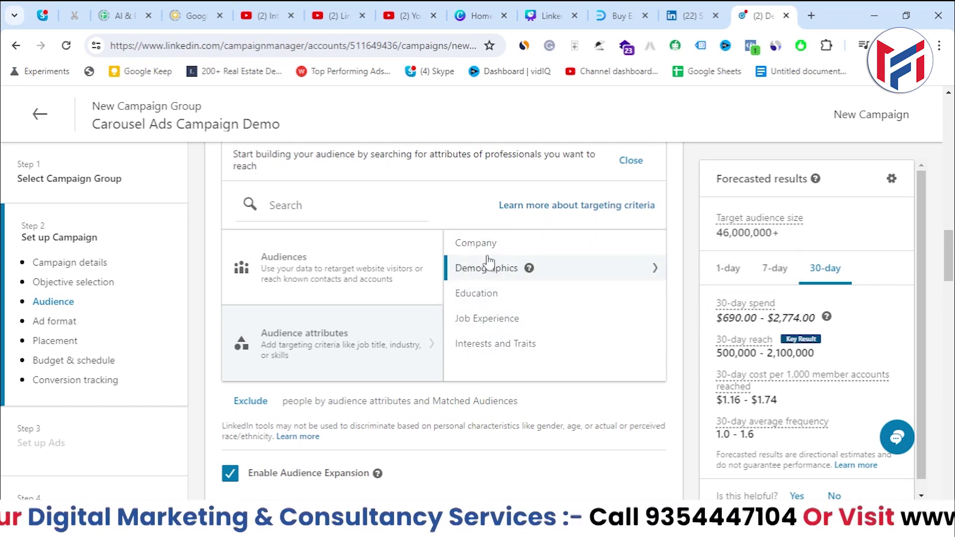
{"action": "left_click", "coordinate": [478, 244]}
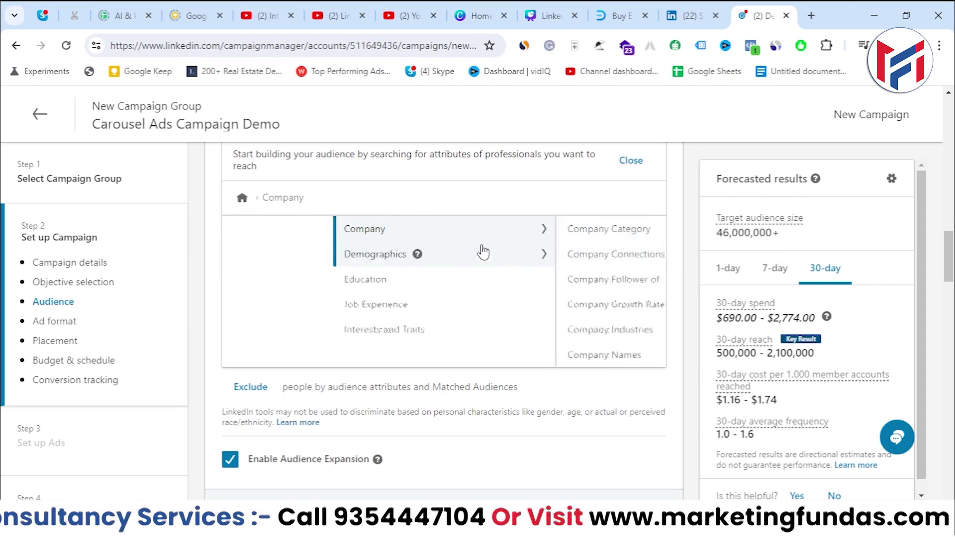
{"action": "scroll", "coordinate": [657, 261], "scroll_direction": "down", "scroll_amount": 1}
{"action": "scroll", "coordinate": [658, 262], "scroll_direction": "up", "scroll_amount": 1}
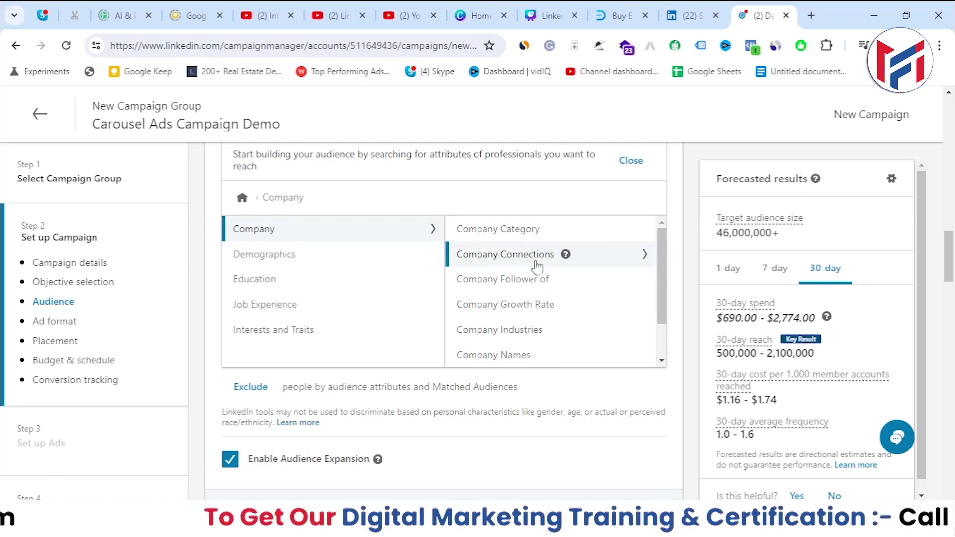
{"action": "left_click_drag", "start_coordinate": [660, 273], "coordinate": [660, 306]}
{"action": "mouse_move", "coordinate": [551, 336]}
{"action": "scroll", "coordinate": [542, 335], "scroll_direction": "up", "scroll_amount": 2}
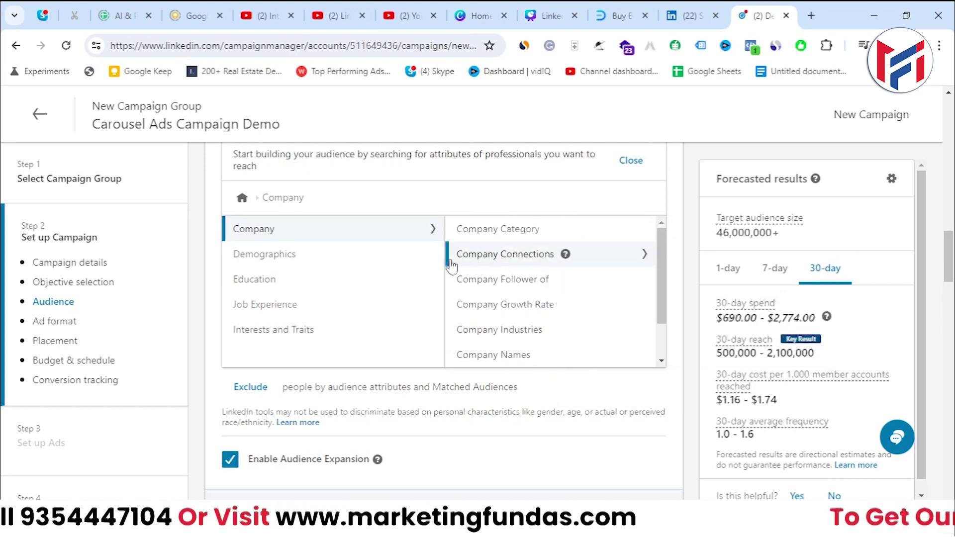
{"action": "scroll", "coordinate": [518, 251], "scroll_direction": "down", "scroll_amount": 2}
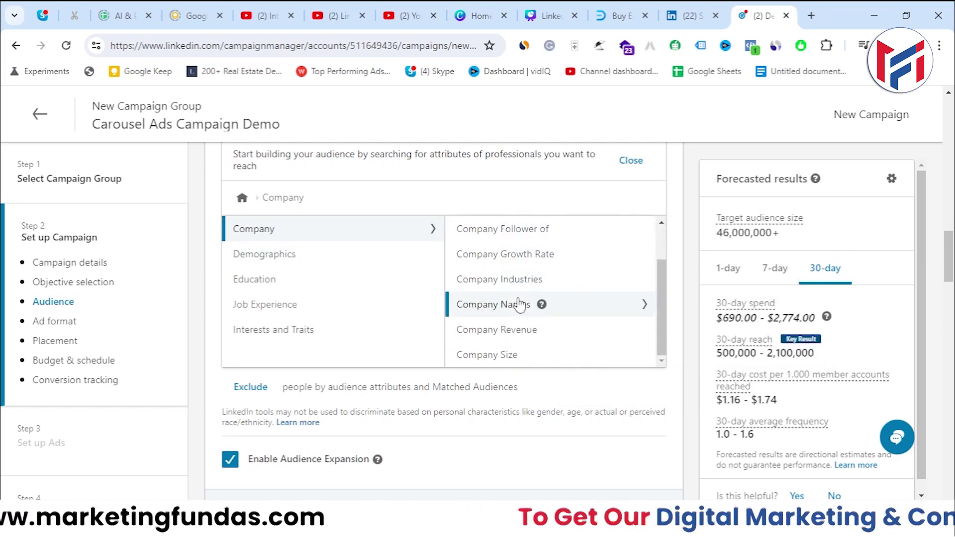
- Target current employees of Microsoft, Google and Tata Consultancy Services
{"action": "left_click", "coordinate": [510, 309]}
{"action": "left_click", "coordinate": [462, 212]}
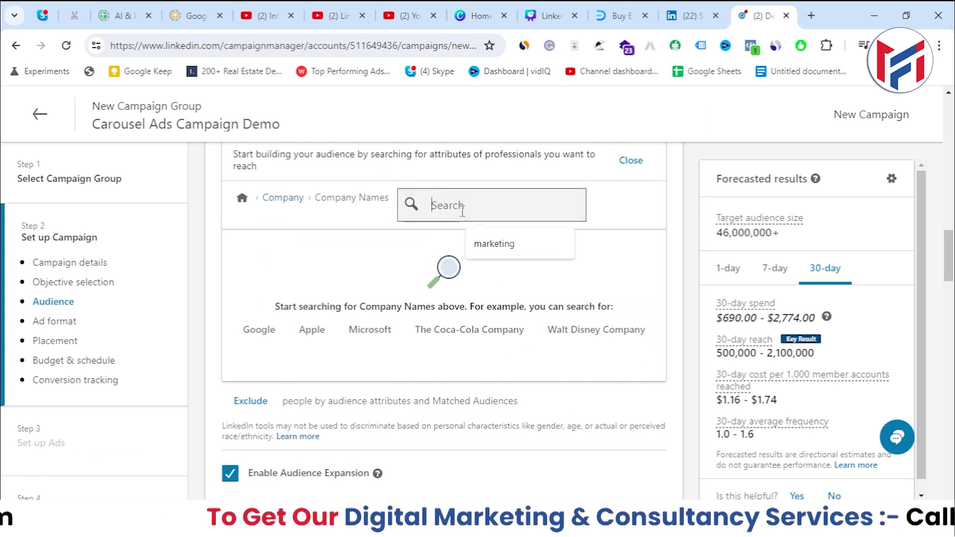
{"action": "type", "text": "mic"}
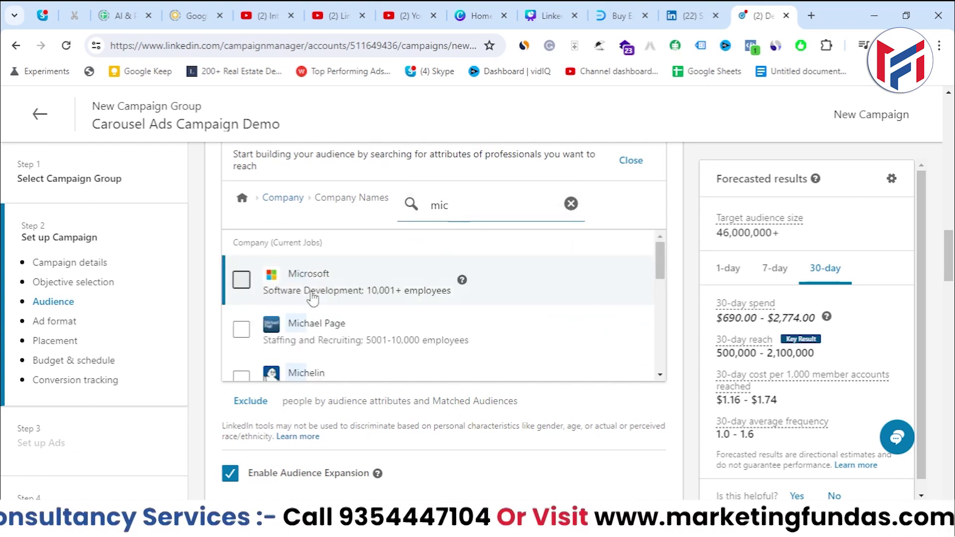
{"action": "left_click", "coordinate": [242, 283]}
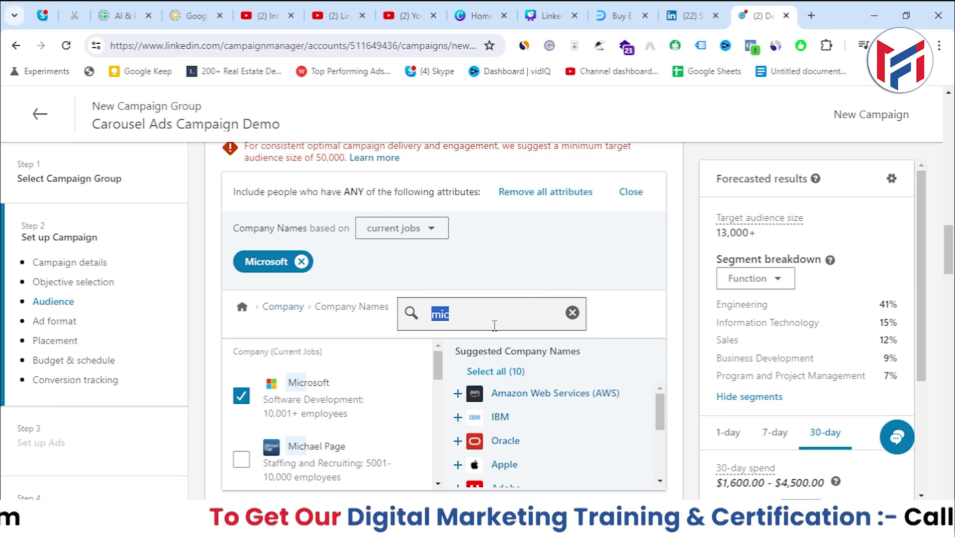
{"action": "type", "text": "google"}
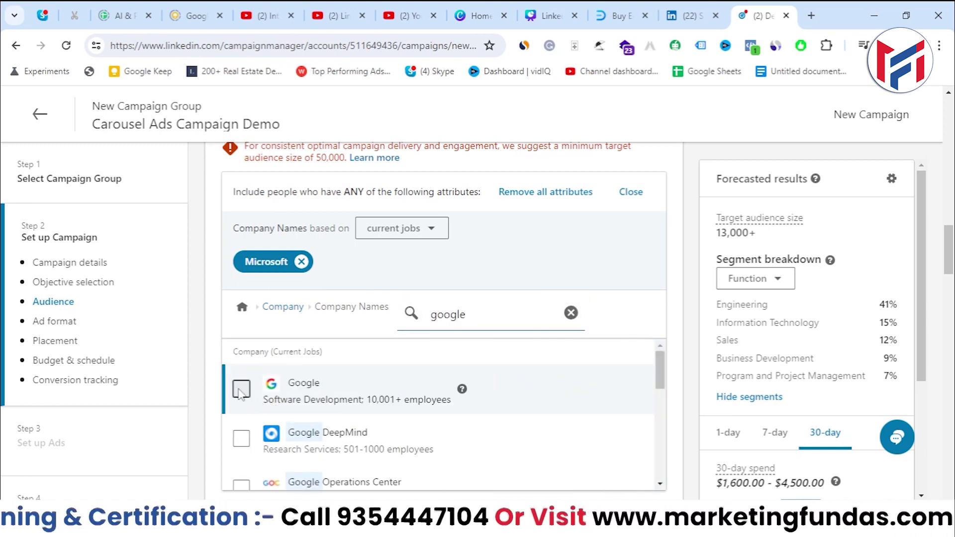
{"action": "left_click", "coordinate": [464, 381]}
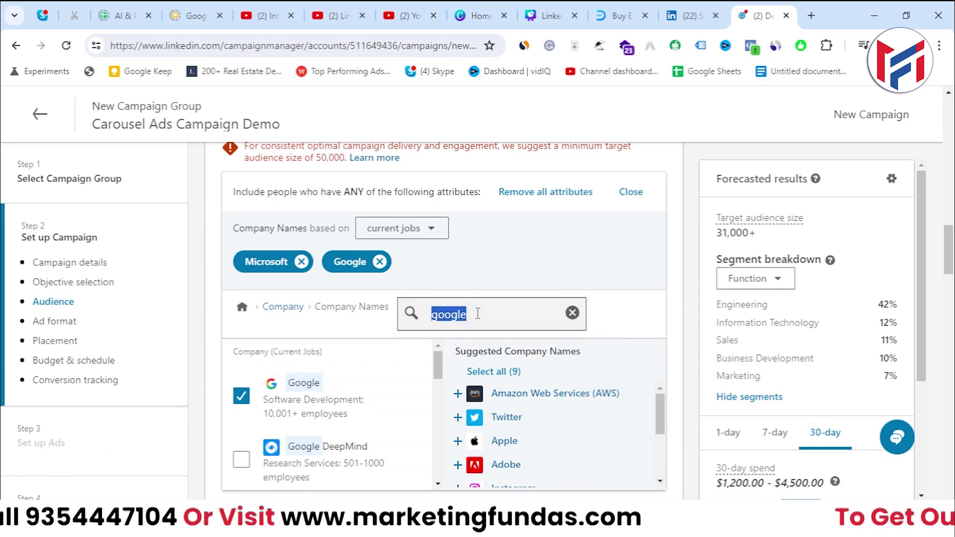
{"action": "type", "text": "tcs"}
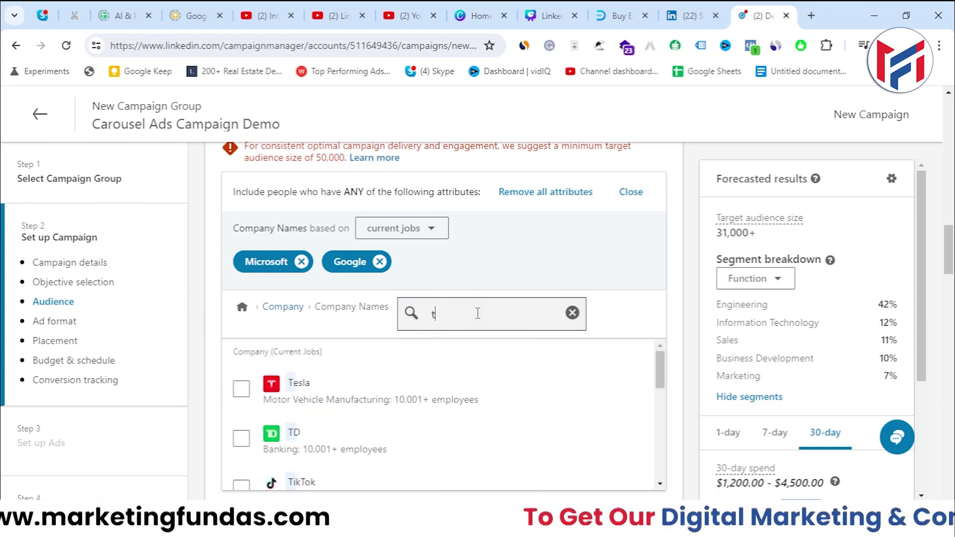
{"action": "left_click", "coordinate": [241, 390]}
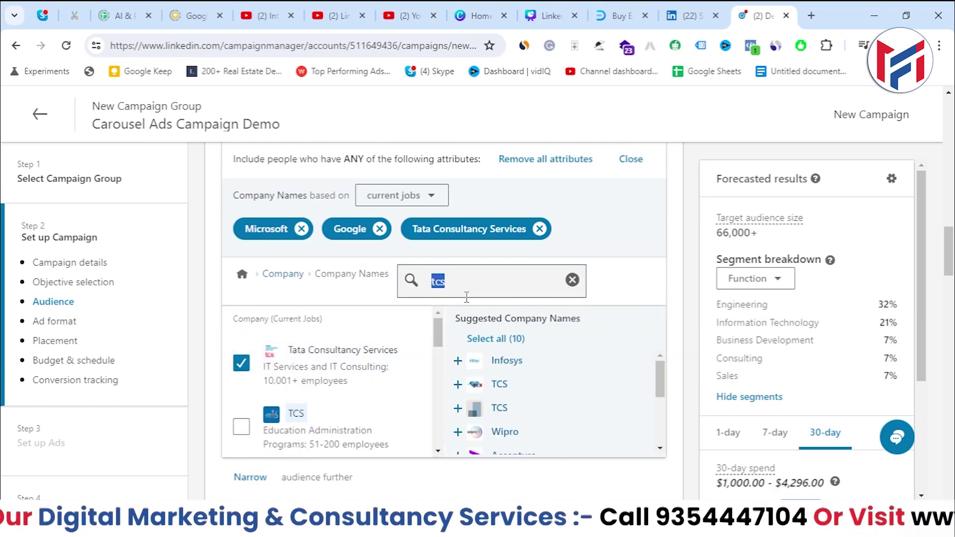
- Add Wipro and Meta to the targeted companies, narrowing the forecast to 93,000+
{"action": "type", "text": "wipro"}
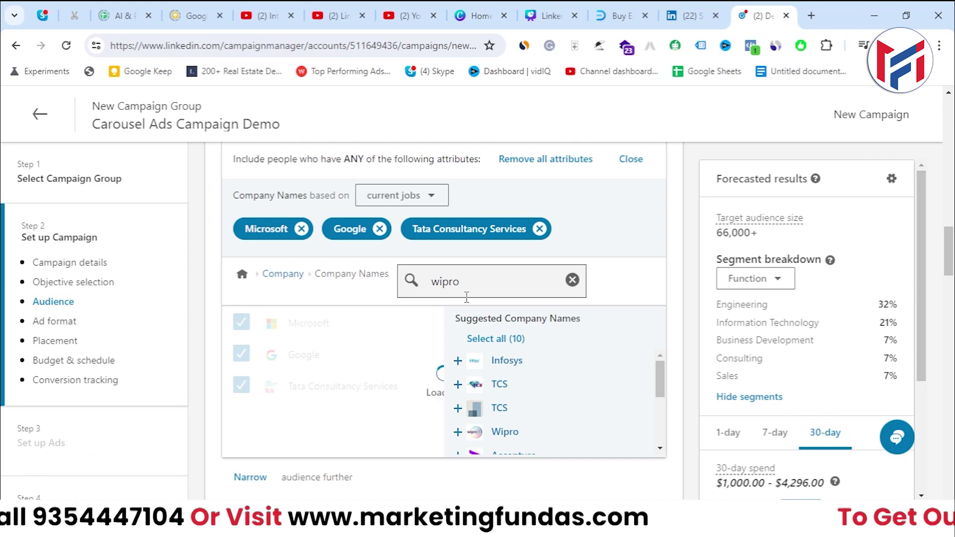
{"action": "key", "text": "Return"}
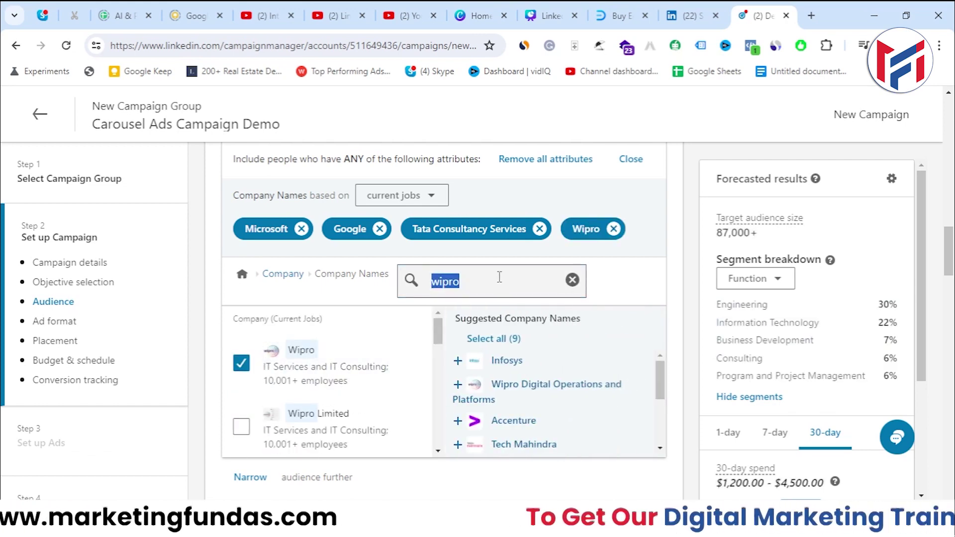
{"action": "type", "text": "meta"}
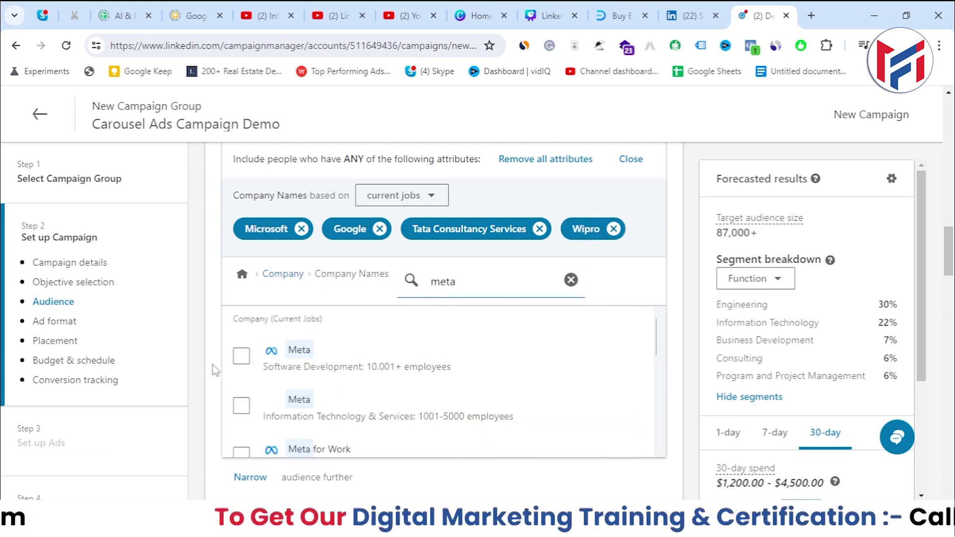
{"action": "left_click", "coordinate": [242, 356]}
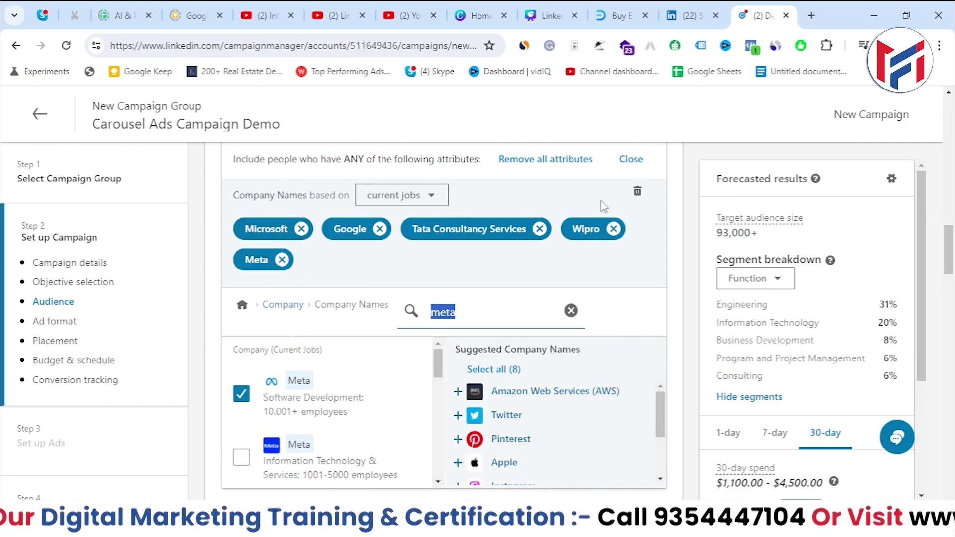
{"action": "left_click", "coordinate": [571, 311]}
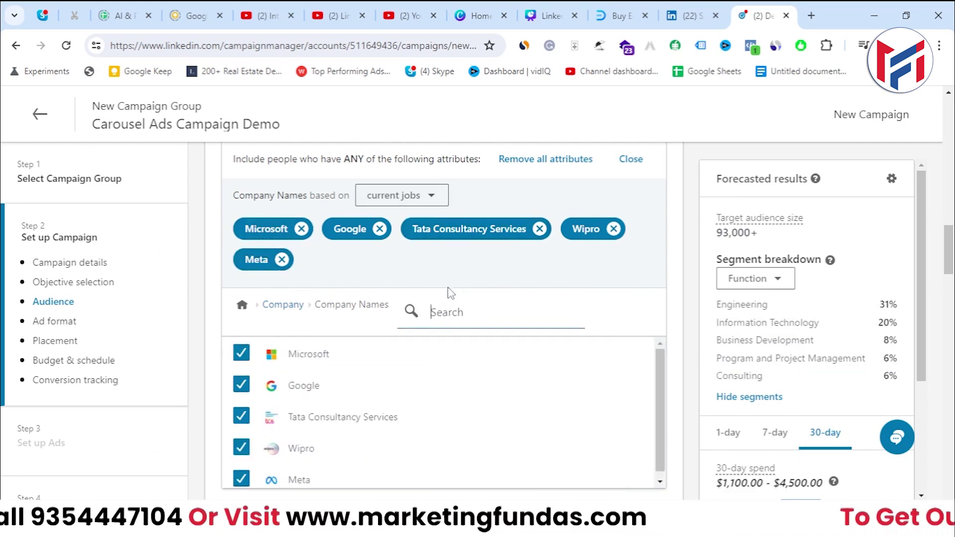
{"action": "left_click", "coordinate": [722, 224]}
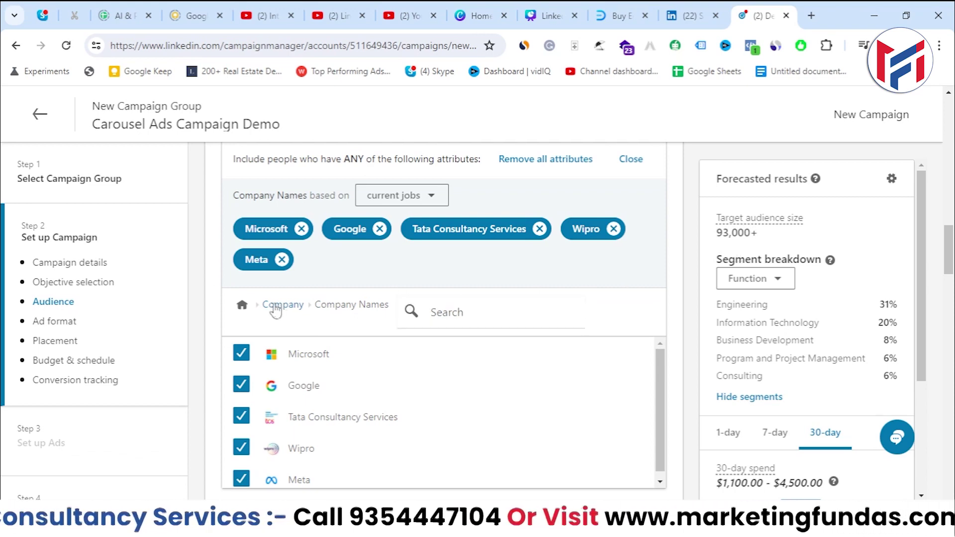
{"action": "left_click", "coordinate": [243, 303]}
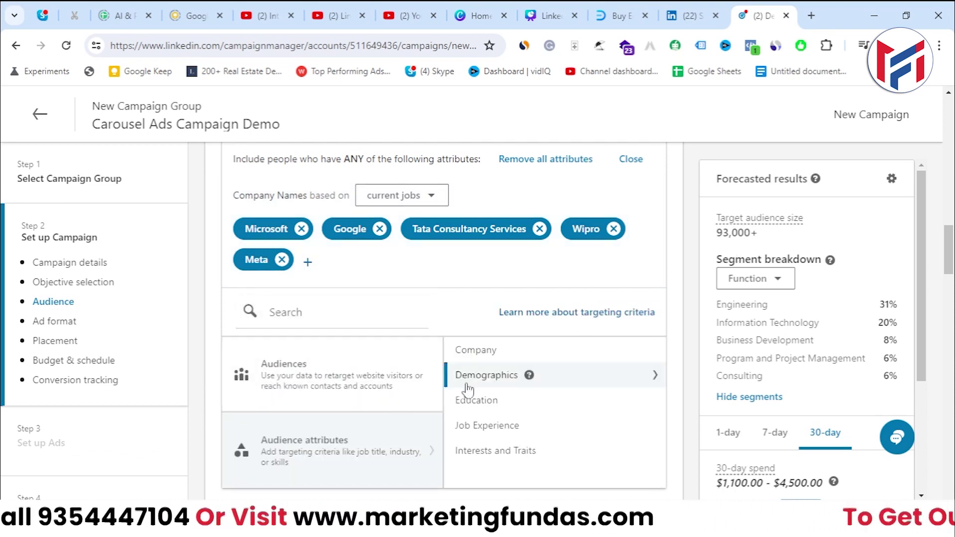
- Add Company Size 5001-10,000 and 10,001+ employees to the targeting
{"action": "left_click", "coordinate": [479, 350]}
{"action": "scroll", "coordinate": [485, 383], "scroll_direction": "down", "scroll_amount": 1}
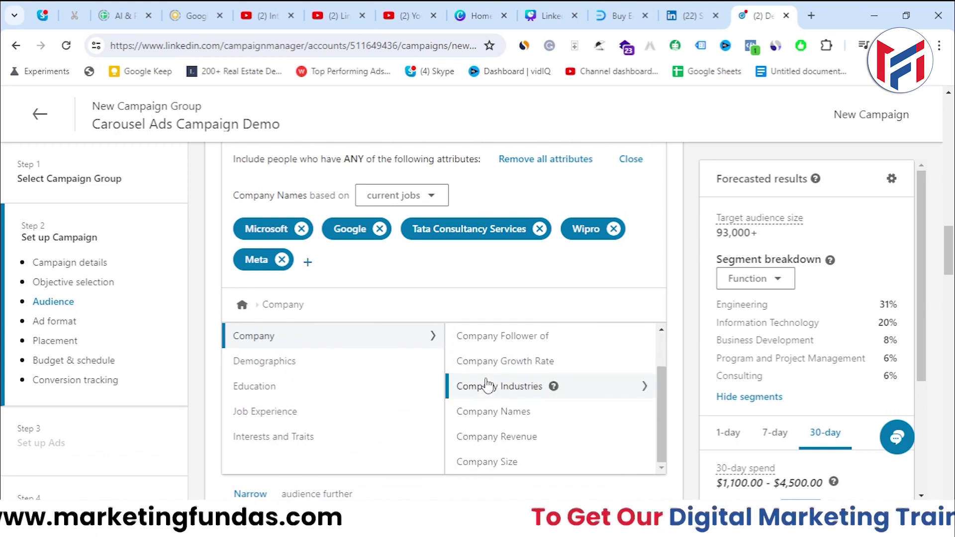
{"action": "left_click", "coordinate": [493, 462]}
{"action": "scroll", "coordinate": [411, 401], "scroll_direction": "down", "scroll_amount": 3}
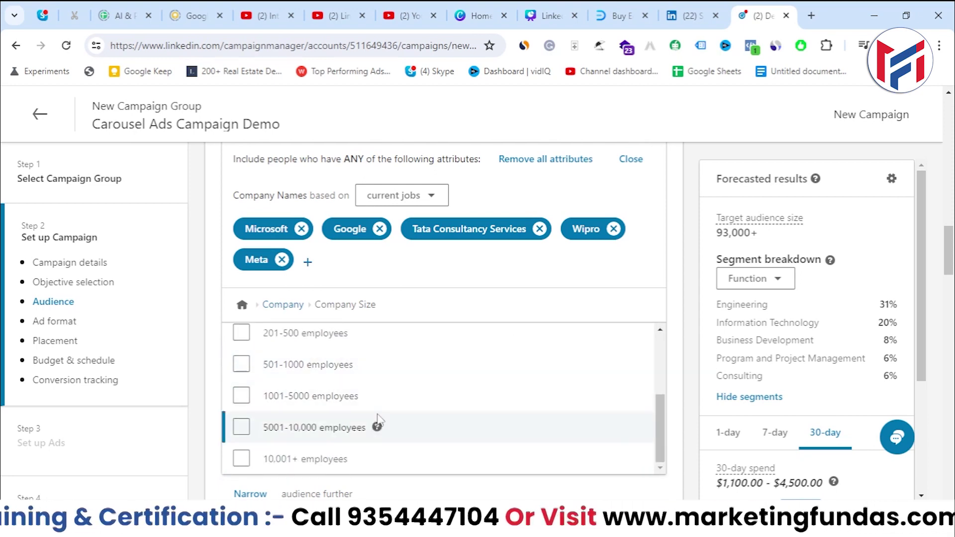
{"action": "left_click", "coordinate": [241, 427]}
{"action": "scroll", "coordinate": [242, 427], "scroll_direction": "down", "scroll_amount": 3}
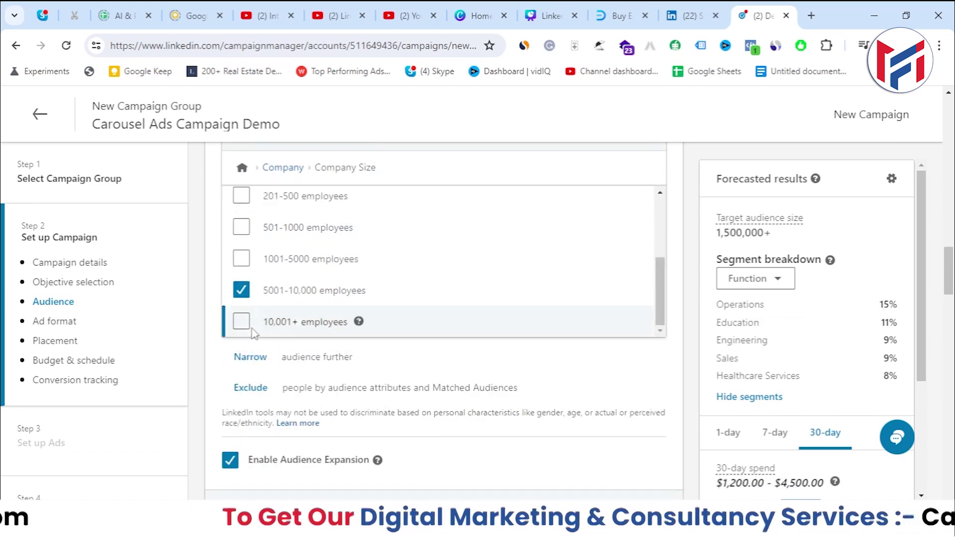
{"action": "left_click", "coordinate": [241, 322]}
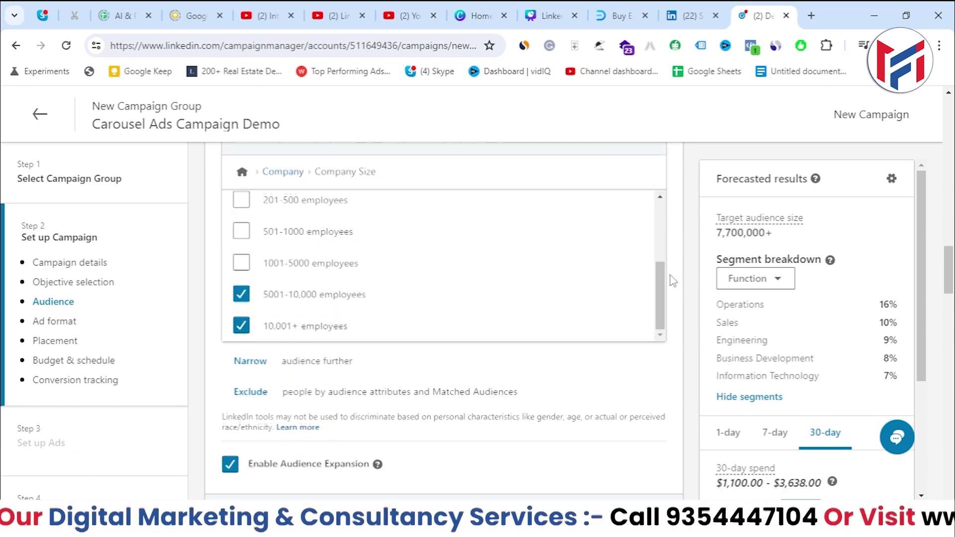
{"action": "scroll", "coordinate": [669, 346], "scroll_direction": "up", "scroll_amount": 1}
{"action": "scroll", "coordinate": [669, 346], "scroll_direction": "up", "scroll_amount": 3}
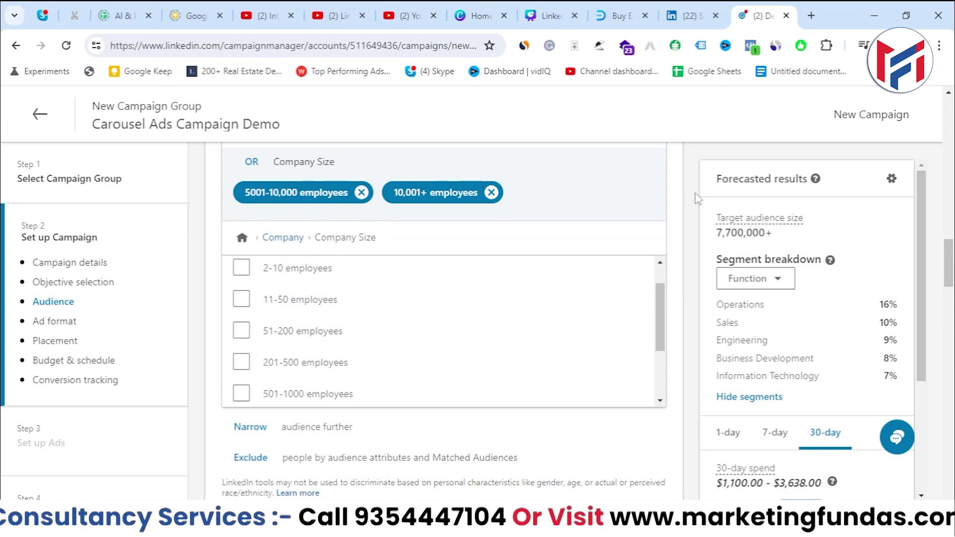
{"action": "left_click", "coordinate": [242, 237]}
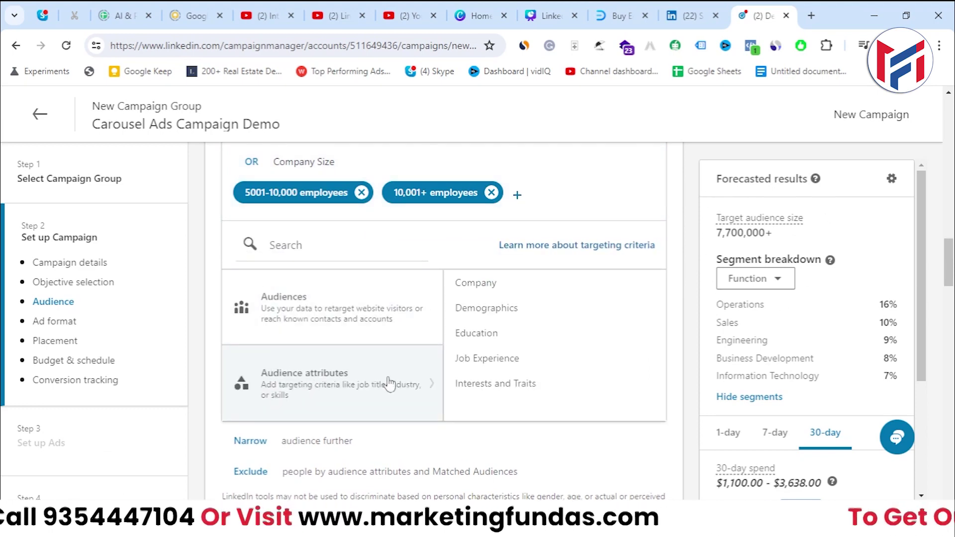
- Browse Demographics and Education, then bring up the Job Titles search under Job Experience
{"action": "left_click", "coordinate": [480, 313]}
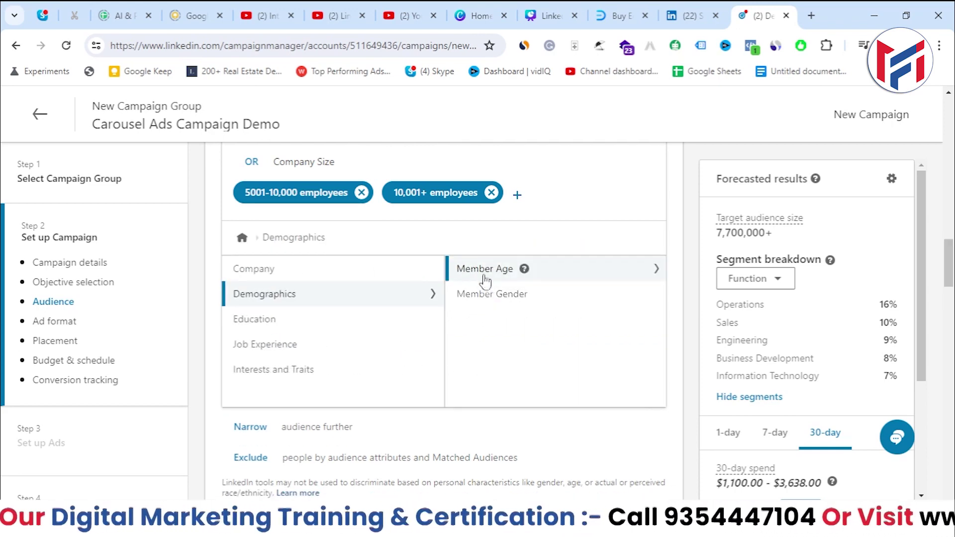
{"action": "left_click", "coordinate": [324, 328]}
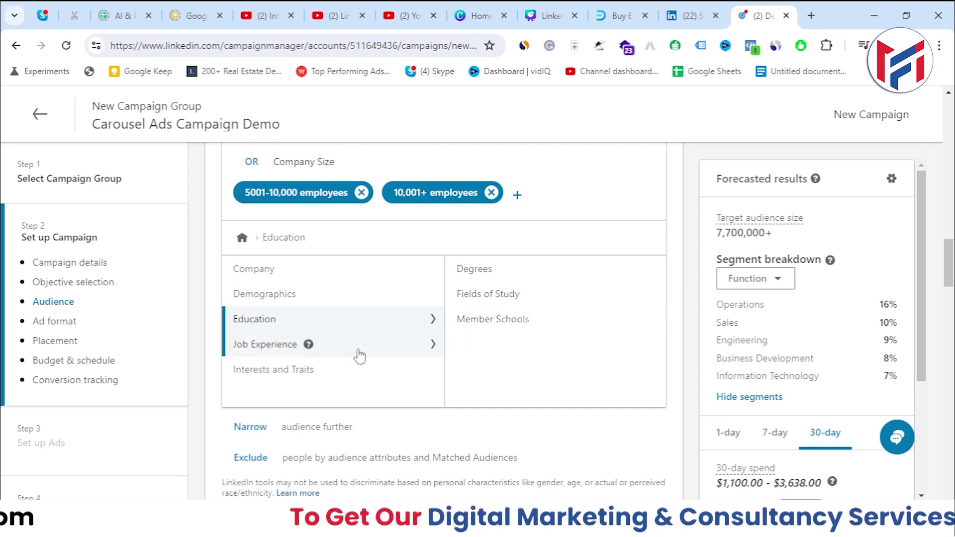
{"action": "left_click", "coordinate": [326, 347]}
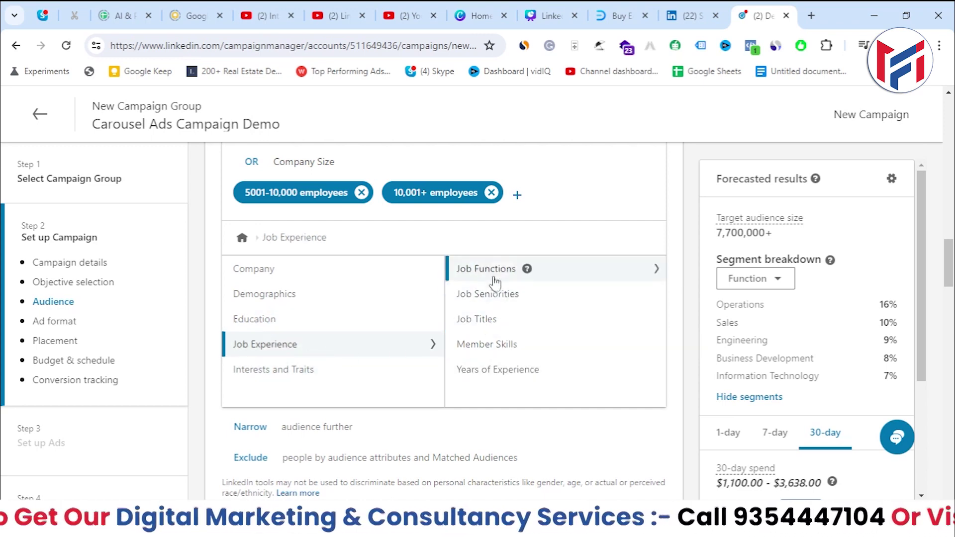
{"action": "left_click", "coordinate": [480, 323]}
{"action": "scroll", "coordinate": [483, 331], "scroll_direction": "up", "scroll_amount": 1}
{"action": "scroll", "coordinate": [483, 331], "scroll_direction": "up", "scroll_amount": 1}
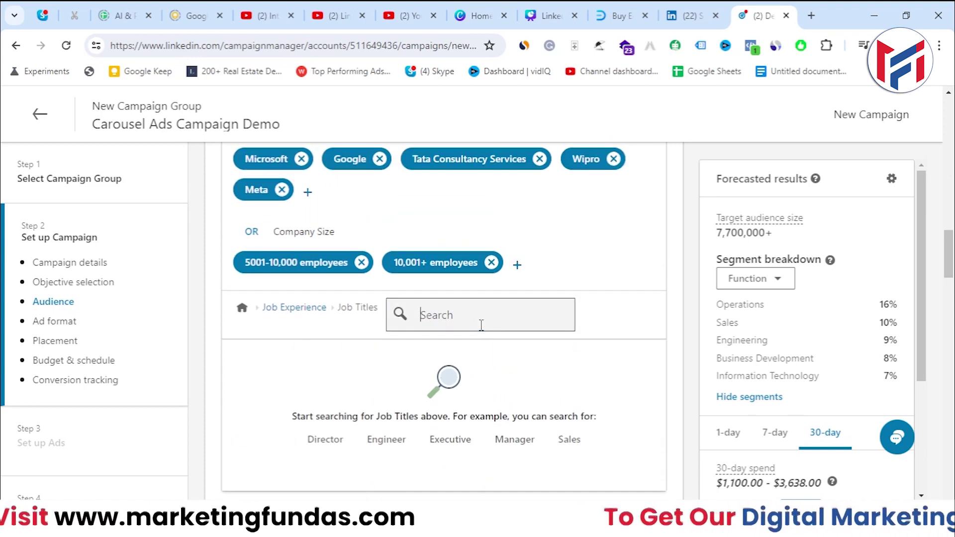
- Search 'marketing' and add Marketing Specialist, Manager, Assistant, Intern, Executive and Sales Marketing Manager
{"action": "left_click", "coordinate": [481, 325]}
{"action": "type", "text": "marketing"}
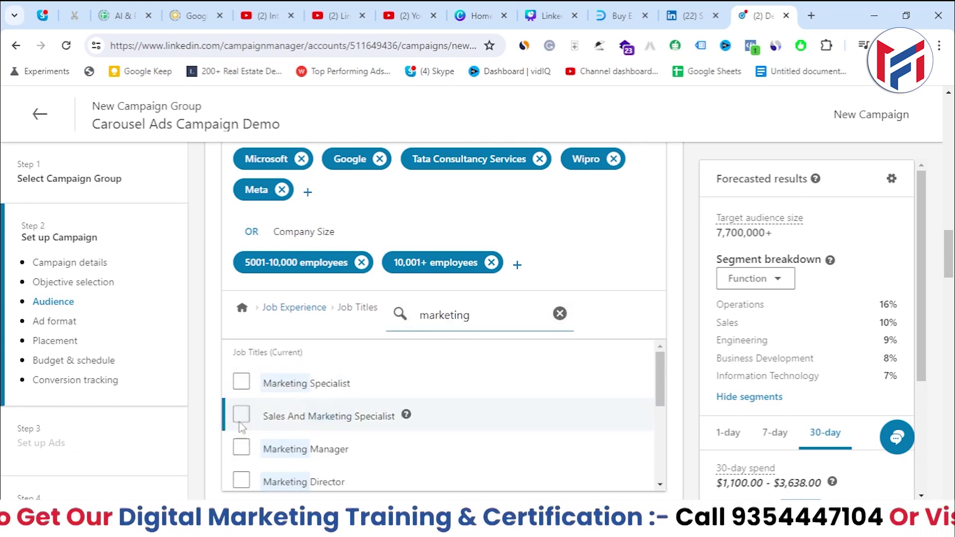
{"action": "left_click", "coordinate": [241, 382]}
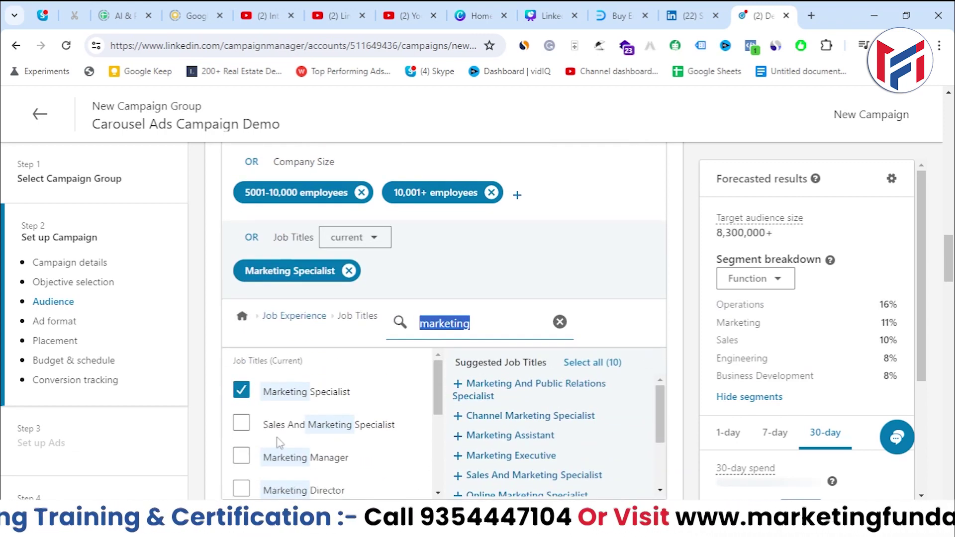
{"action": "scroll", "coordinate": [228, 406], "scroll_direction": "down", "scroll_amount": 3}
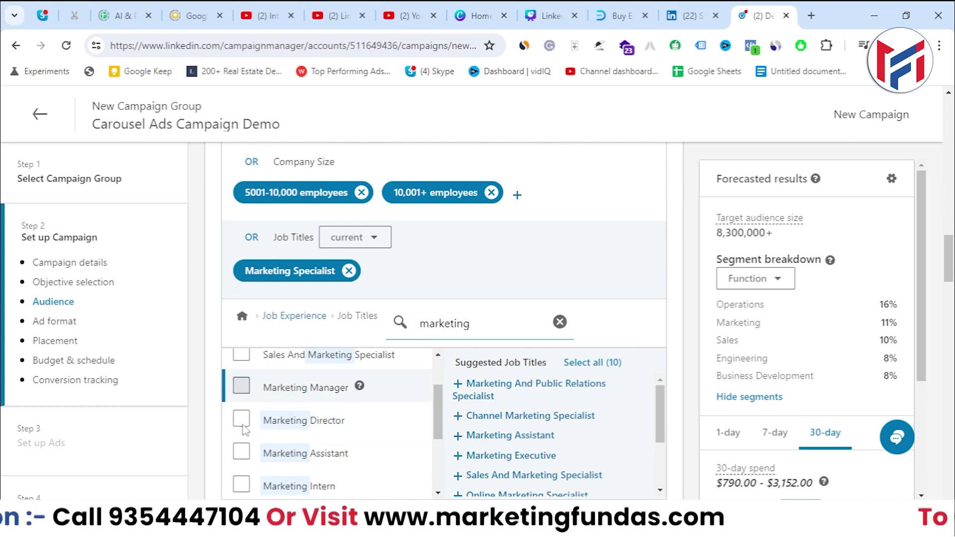
{"action": "left_click", "coordinate": [241, 386]}
{"action": "left_click", "coordinate": [240, 453]}
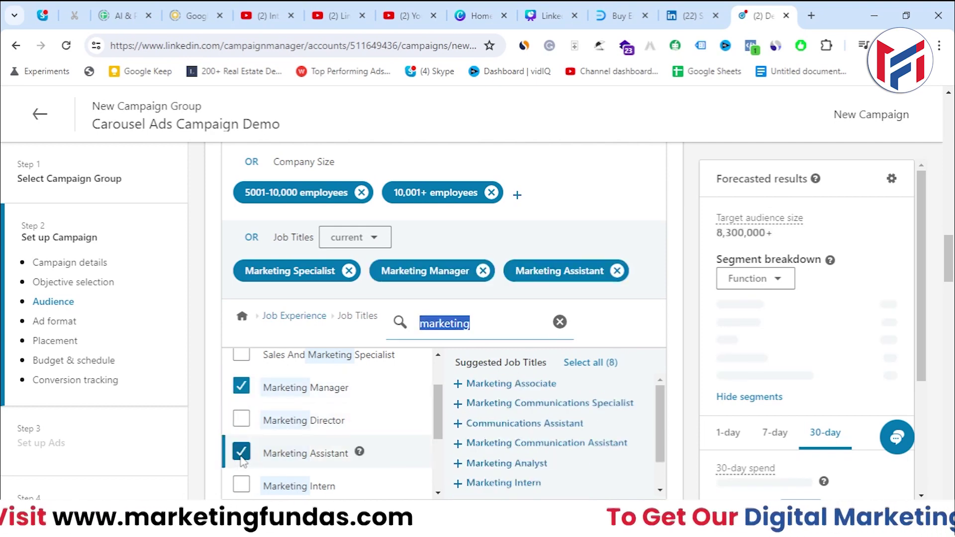
{"action": "scroll", "coordinate": [241, 438], "scroll_direction": "down", "scroll_amount": 2}
{"action": "left_click", "coordinate": [242, 418]}
{"action": "scroll", "coordinate": [244, 438], "scroll_direction": "down", "scroll_amount": 2}
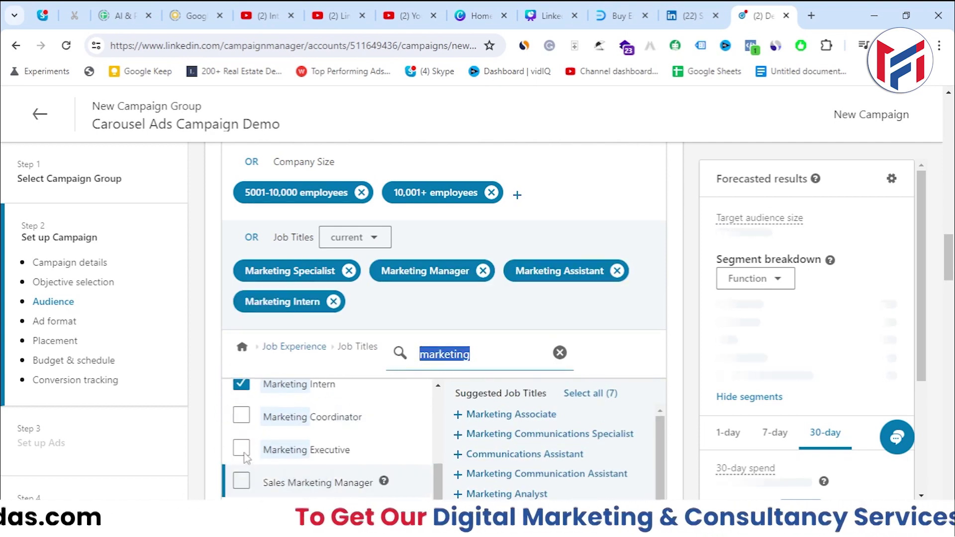
{"action": "left_click", "coordinate": [241, 449]}
{"action": "scroll", "coordinate": [243, 438], "scroll_direction": "down", "scroll_amount": 2}
{"action": "left_click", "coordinate": [242, 411]}
- Check that the forecast audience size is now 8,300,000+
{"action": "scroll", "coordinate": [602, 338], "scroll_direction": "up", "scroll_amount": 1}
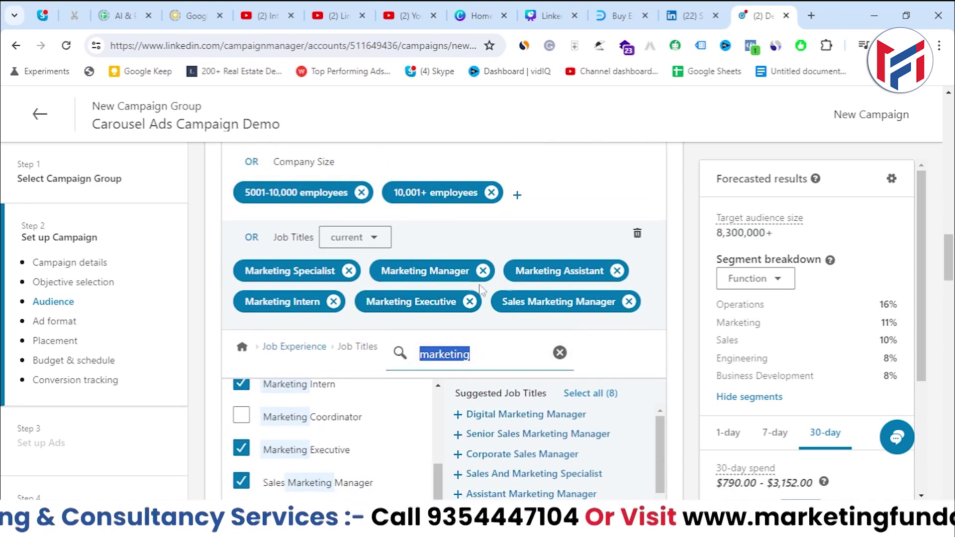
{"action": "left_click", "coordinate": [674, 365]}
{"action": "scroll", "coordinate": [383, 386], "scroll_direction": "up", "scroll_amount": 4}
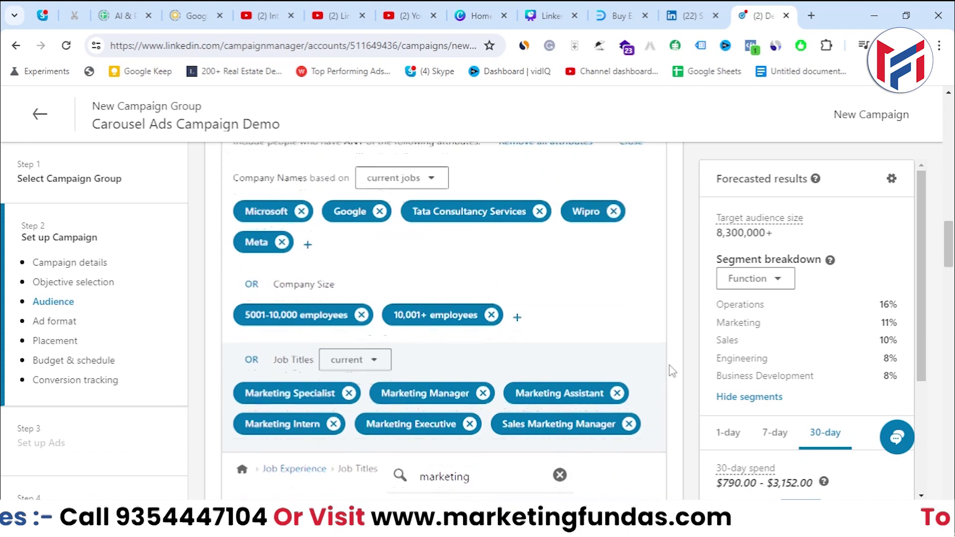
{"action": "scroll", "coordinate": [383, 386], "scroll_direction": "down", "scroll_amount": 1}
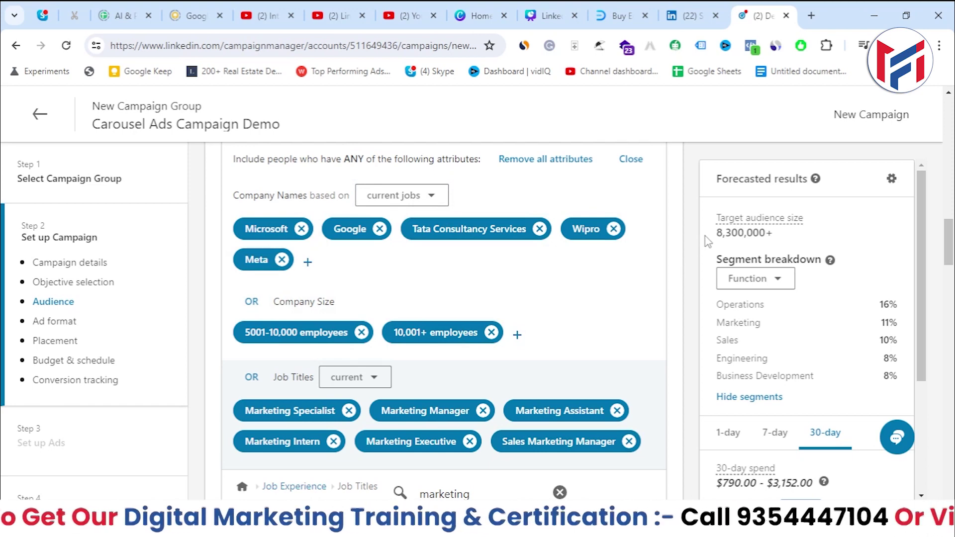
{"action": "left_click_drag", "start_coordinate": [707, 242], "coordinate": [777, 239]}
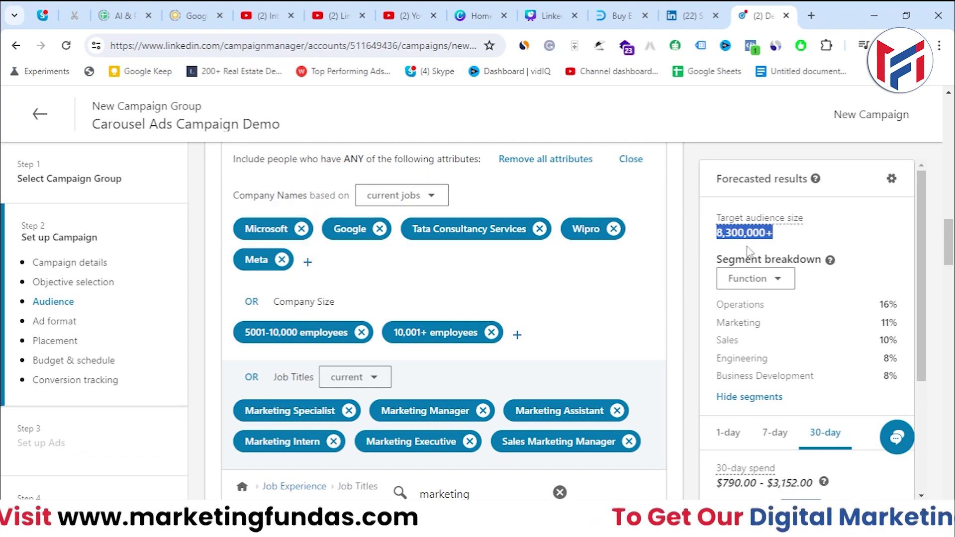
{"action": "left_click", "coordinate": [708, 269]}
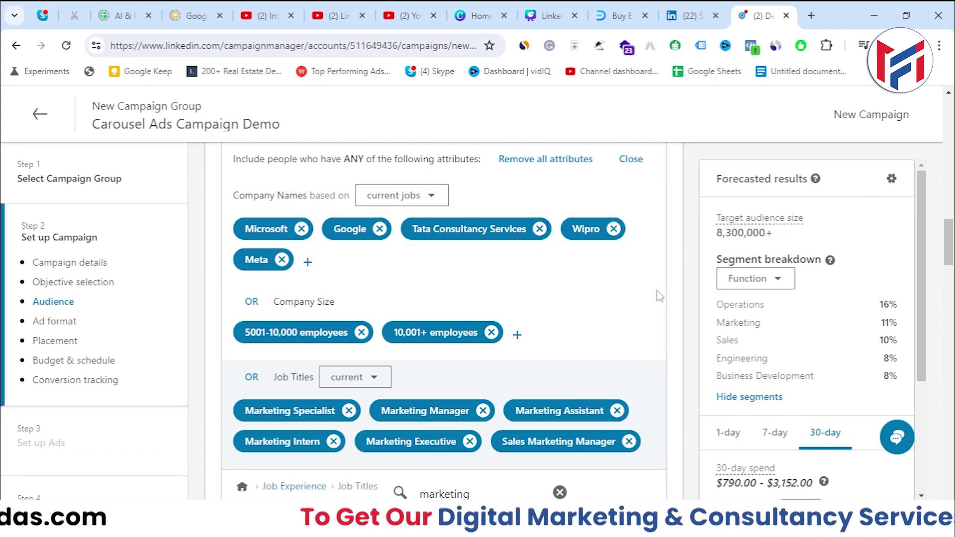
{"action": "scroll", "coordinate": [682, 373], "scroll_direction": "down", "scroll_amount": 6}
{"action": "scroll", "coordinate": [685, 372], "scroll_direction": "down", "scroll_amount": 2}
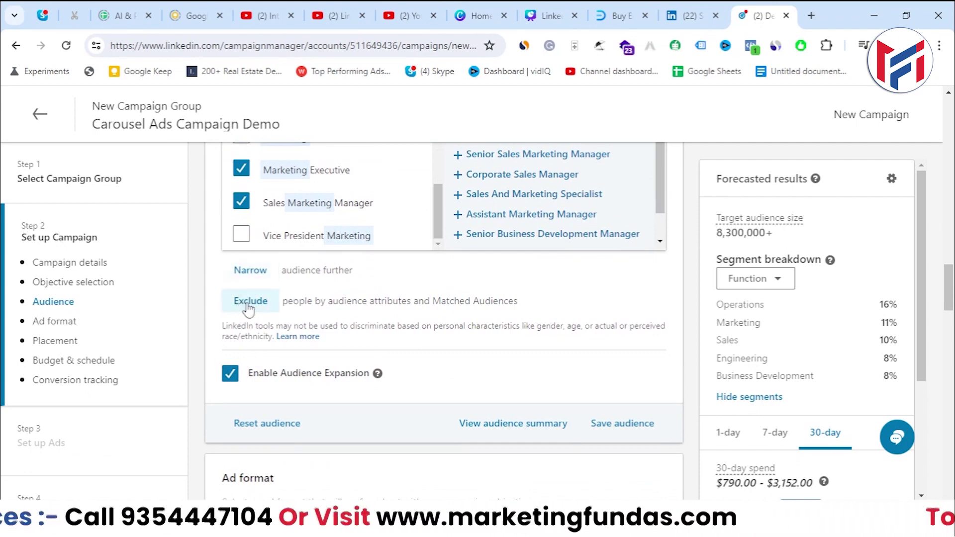
- Scroll past the job title list and bring up the Save audience dialog
{"action": "scroll", "coordinate": [253, 310], "scroll_direction": "up", "scroll_amount": 10}
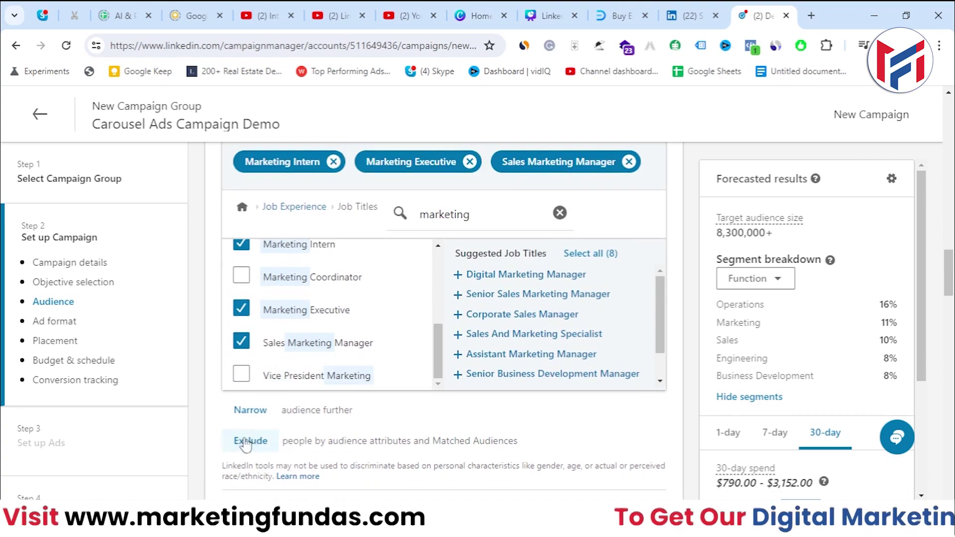
{"action": "scroll", "coordinate": [431, 348], "scroll_direction": "up", "scroll_amount": 4}
{"action": "scroll", "coordinate": [398, 304], "scroll_direction": "down", "scroll_amount": 5}
{"action": "scroll", "coordinate": [373, 304], "scroll_direction": "down", "scroll_amount": 7}
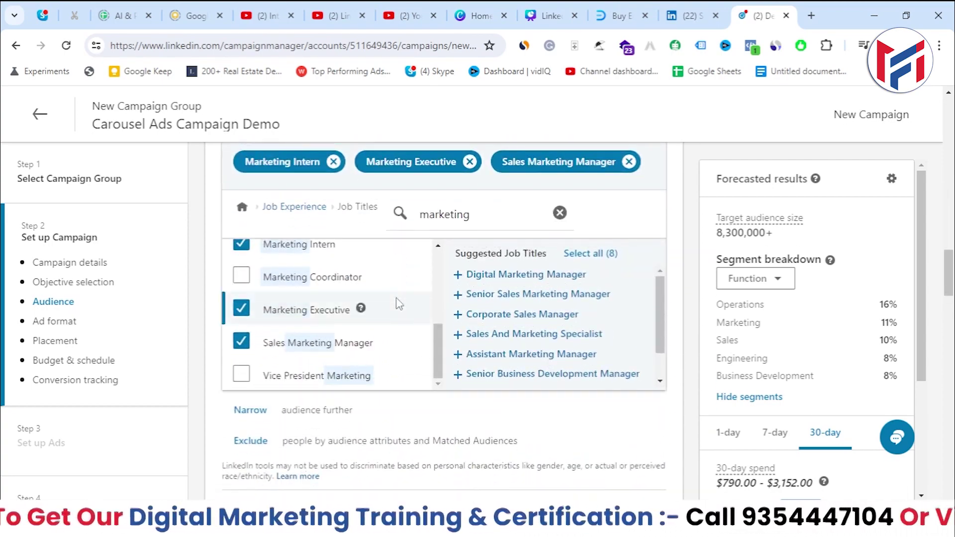
{"action": "scroll", "coordinate": [259, 443], "scroll_direction": "down", "scroll_amount": 2}
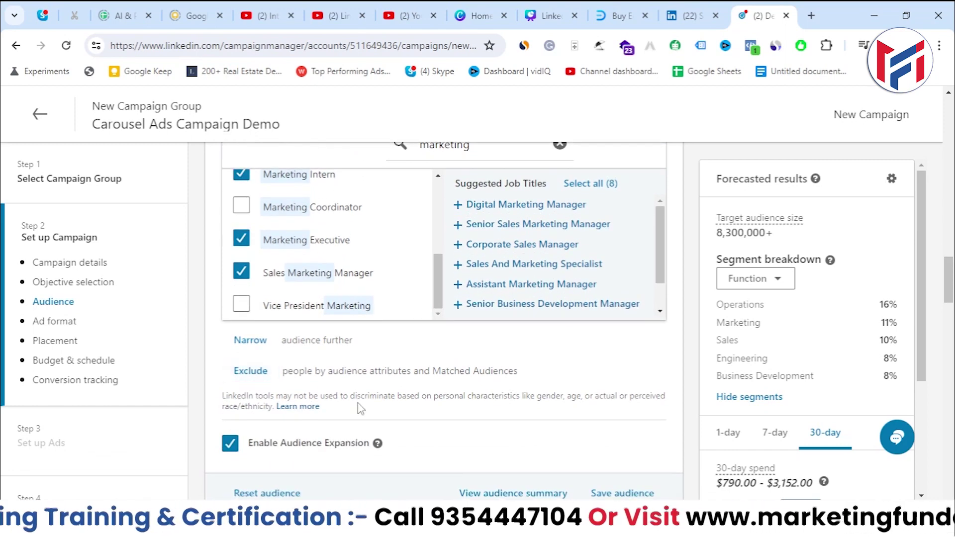
{"action": "scroll", "coordinate": [361, 409], "scroll_direction": "down", "scroll_amount": 2}
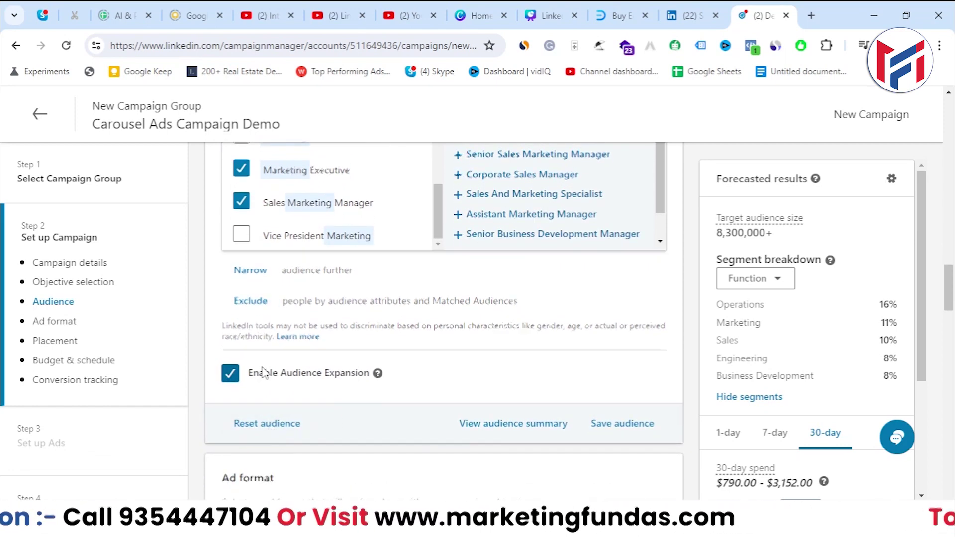
{"action": "scroll", "coordinate": [262, 374], "scroll_direction": "down", "scroll_amount": 1}
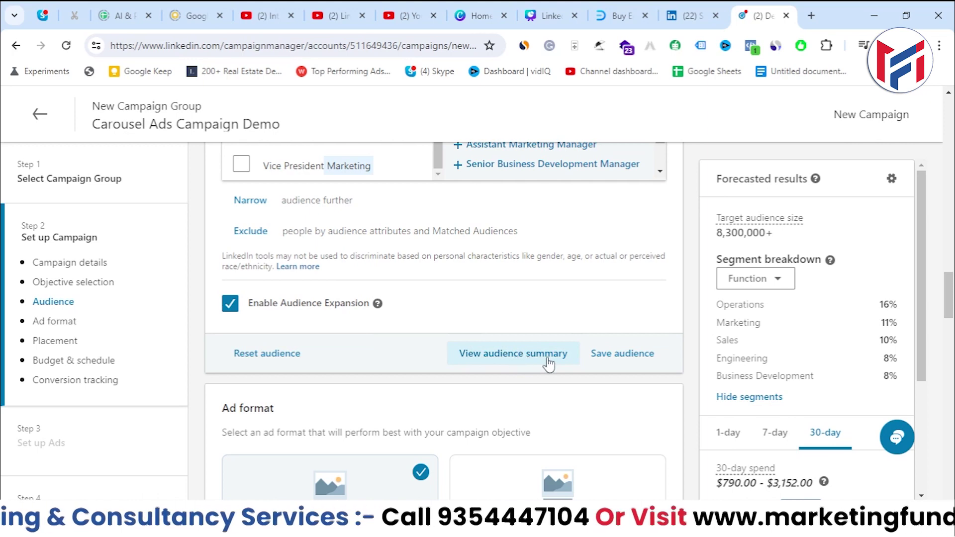
{"action": "left_click", "coordinate": [622, 354]}
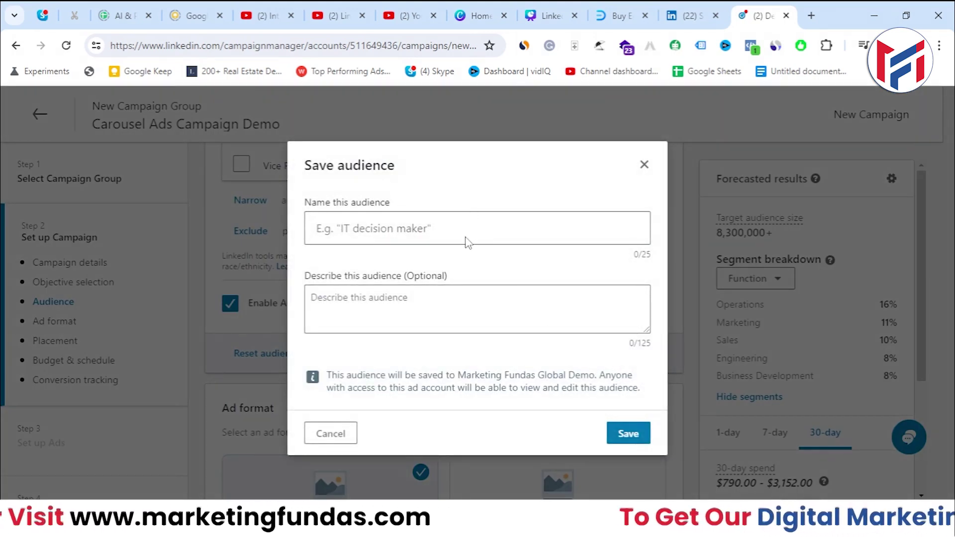
- Name the audience 'Carousel Ads Audience', leave the description blank, and save it
{"action": "left_click", "coordinate": [467, 235]}
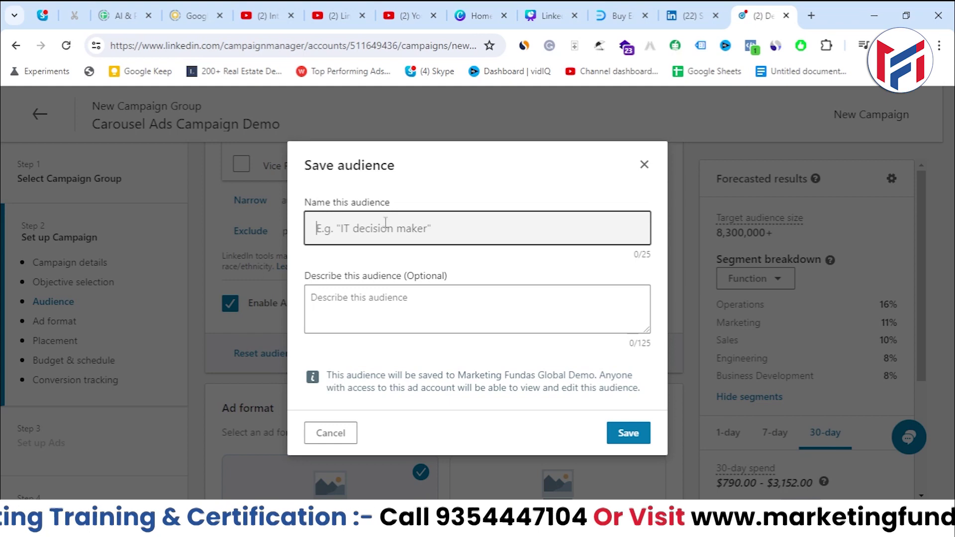
{"action": "type", "text": "Caro"}
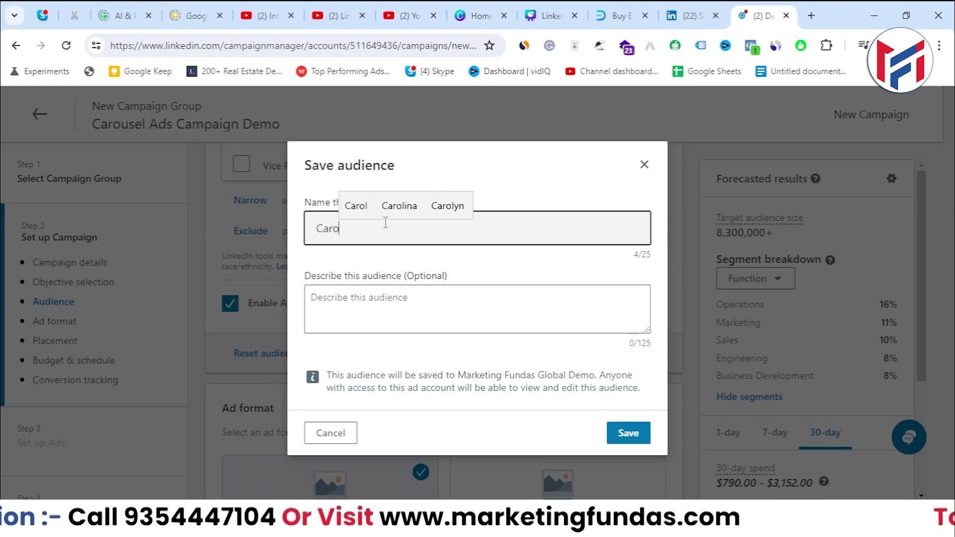
{"action": "type", "text": "us"}
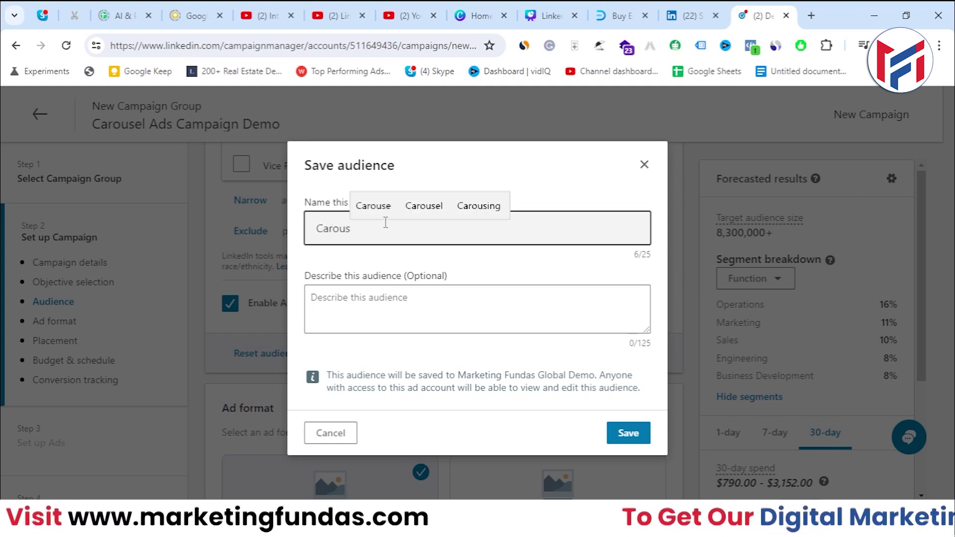
{"action": "key", "text": "BackSpace"}
{"action": "type", "text": "usel"}
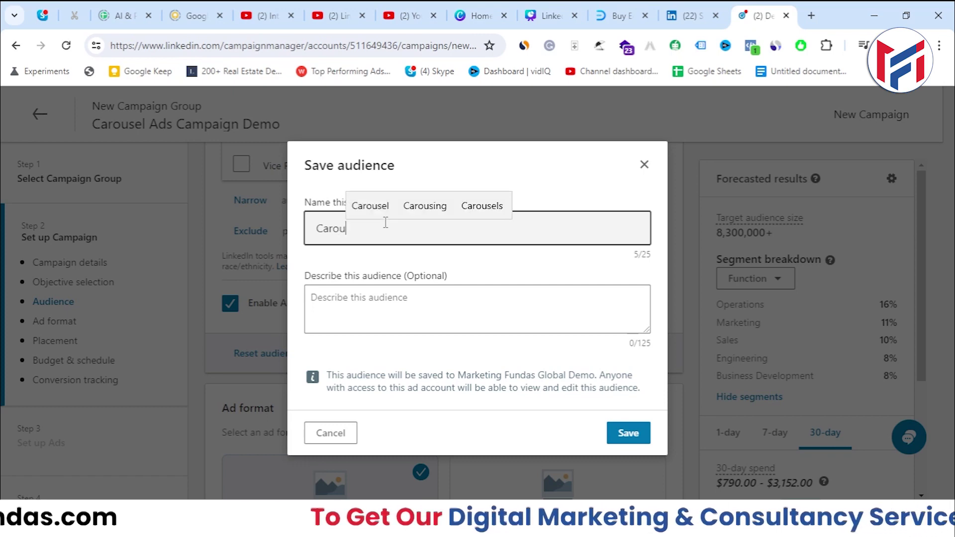
{"action": "type", "text": "s"}
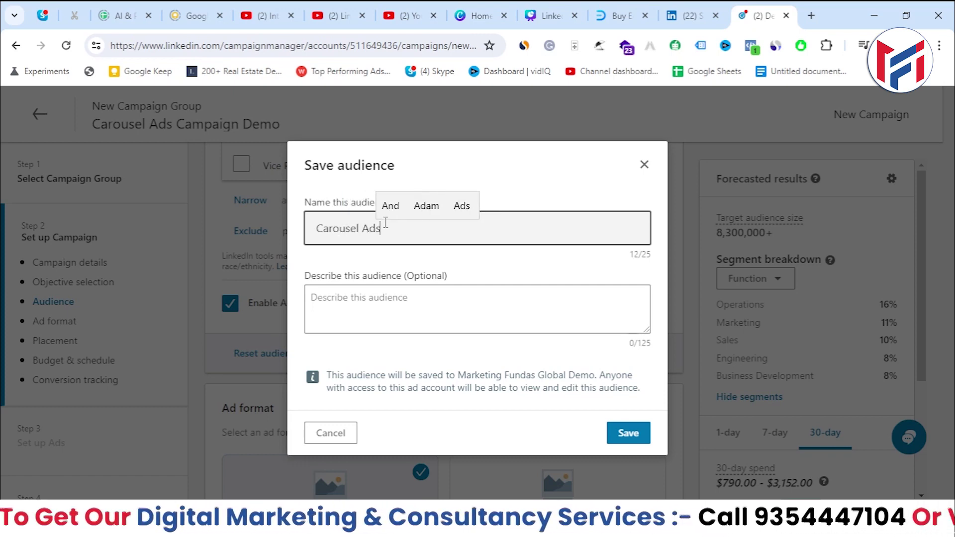
{"action": "type", "text": " Audience"}
{"action": "left_click", "coordinate": [392, 309]}
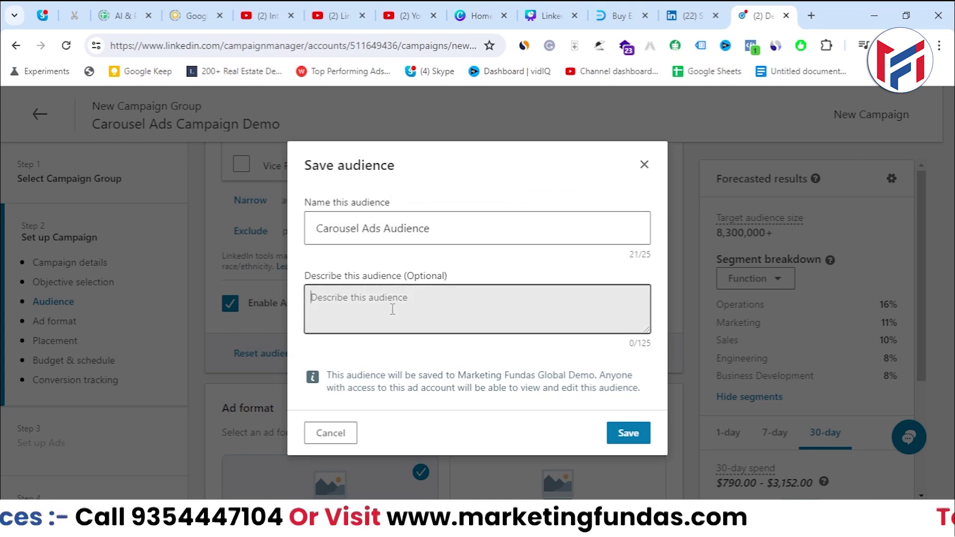
{"action": "left_click_drag", "start_coordinate": [448, 276], "coordinate": [407, 276]}
{"action": "left_click", "coordinate": [631, 435]}
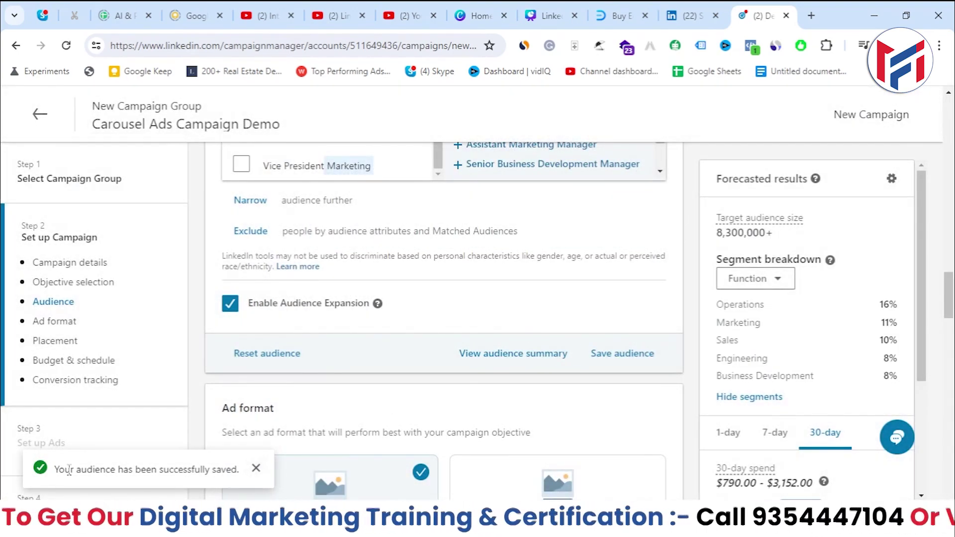
{"action": "scroll", "coordinate": [476, 395], "scroll_direction": "up", "scroll_amount": 10}
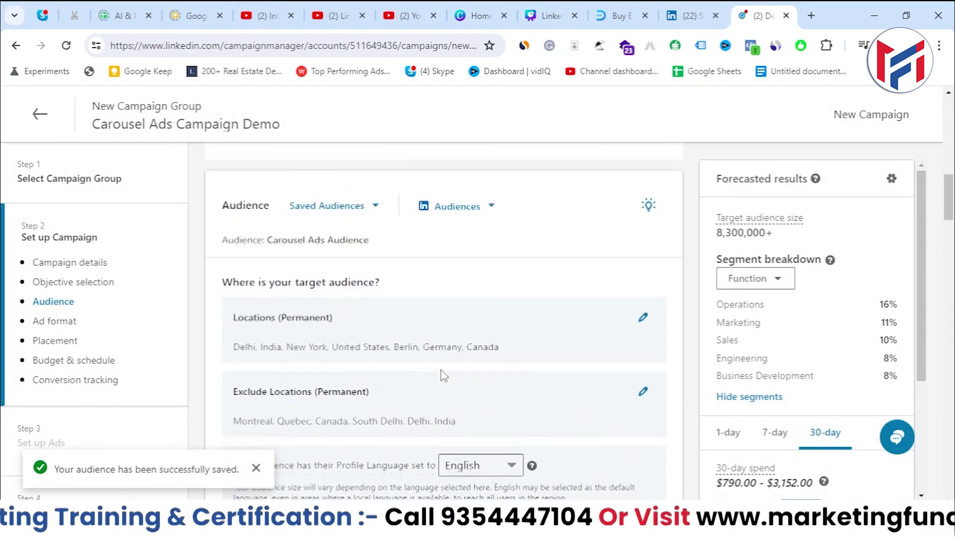
{"action": "left_click", "coordinate": [329, 215]}
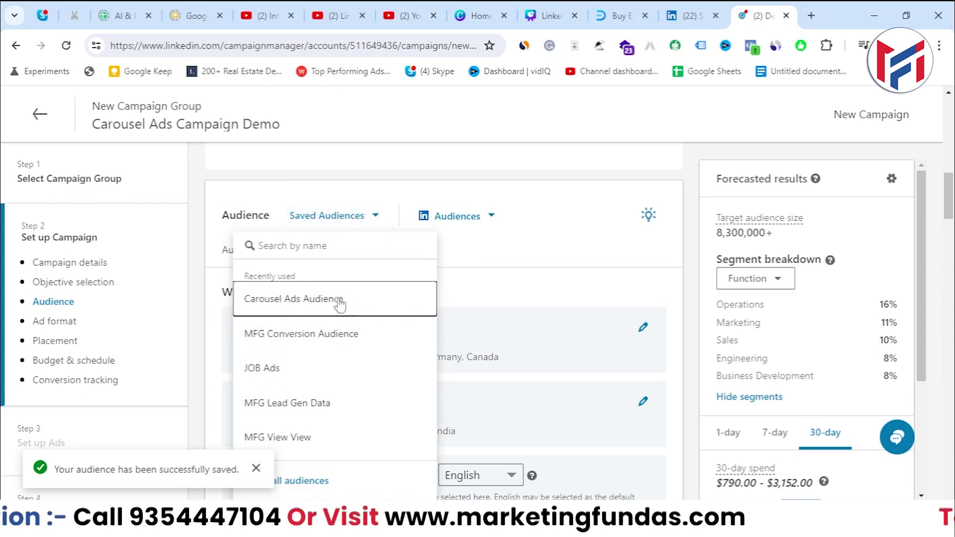
{"action": "scroll", "coordinate": [687, 329], "scroll_direction": "down", "scroll_amount": 10}
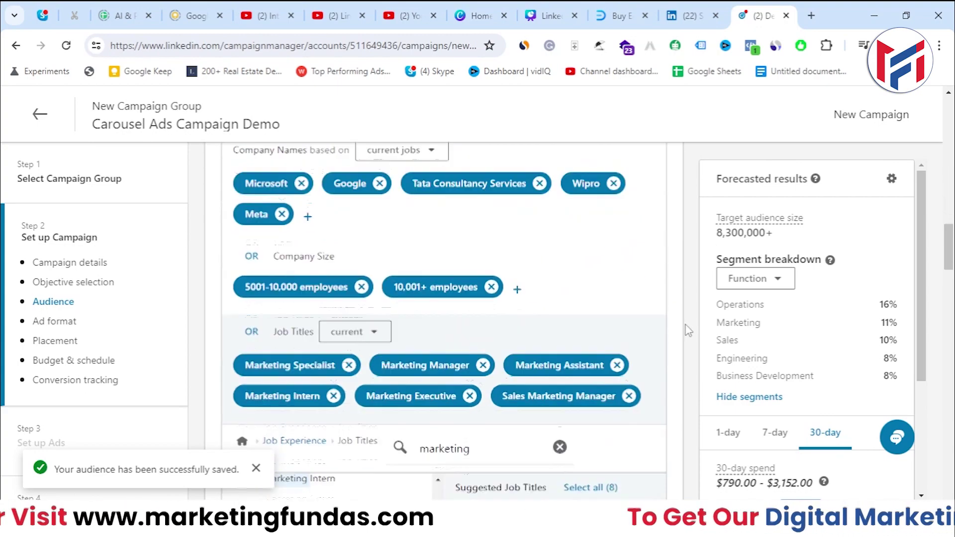
{"action": "scroll", "coordinate": [688, 330], "scroll_direction": "down", "scroll_amount": 7}
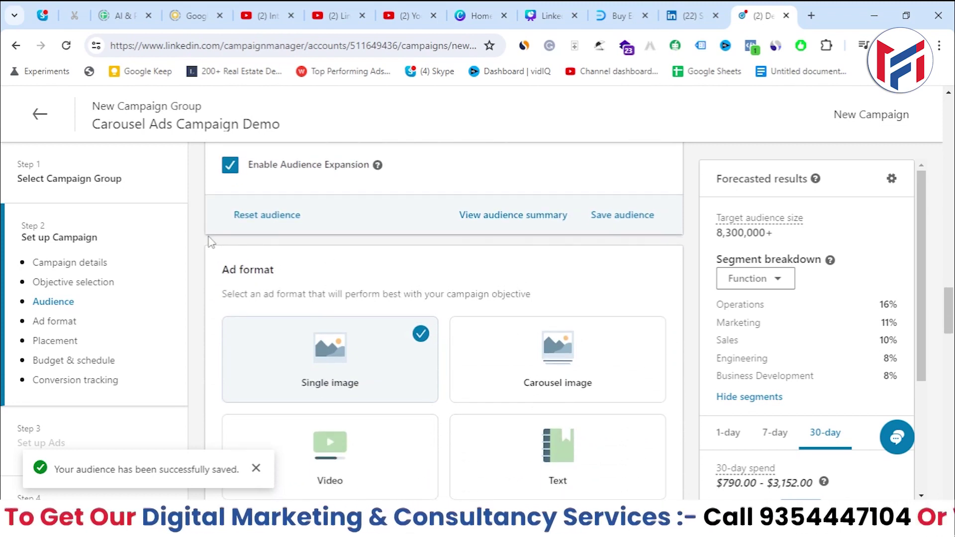
- Switch the ad format to Carousel image, updating the forecast to $720.00 - $2,879.00
{"action": "scroll", "coordinate": [211, 242], "scroll_direction": "down", "scroll_amount": 1}
{"action": "left_click_drag", "start_coordinate": [217, 199], "coordinate": [300, 204]}
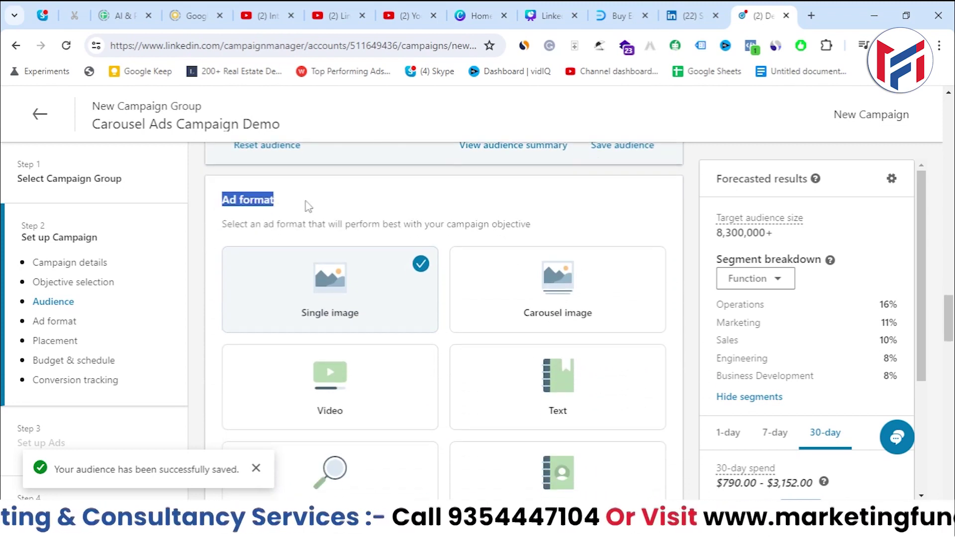
{"action": "scroll", "coordinate": [390, 220], "scroll_direction": "down", "scroll_amount": 1}
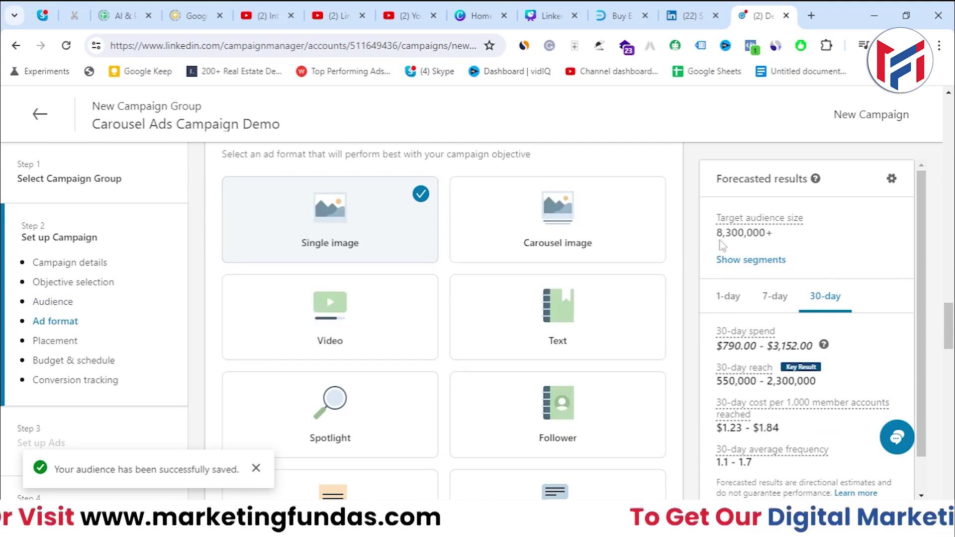
{"action": "left_click", "coordinate": [599, 232]}
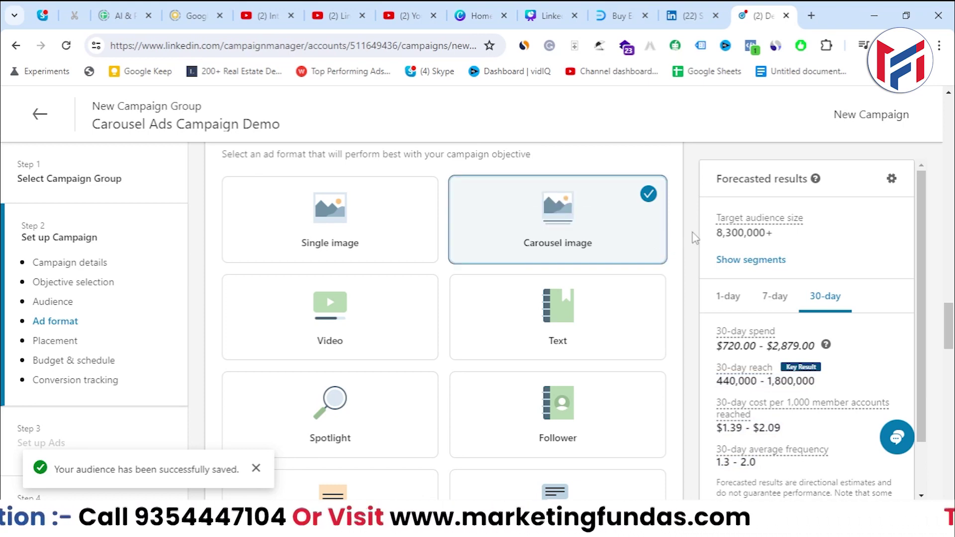
{"action": "scroll", "coordinate": [619, 273], "scroll_direction": "down", "scroll_amount": 7}
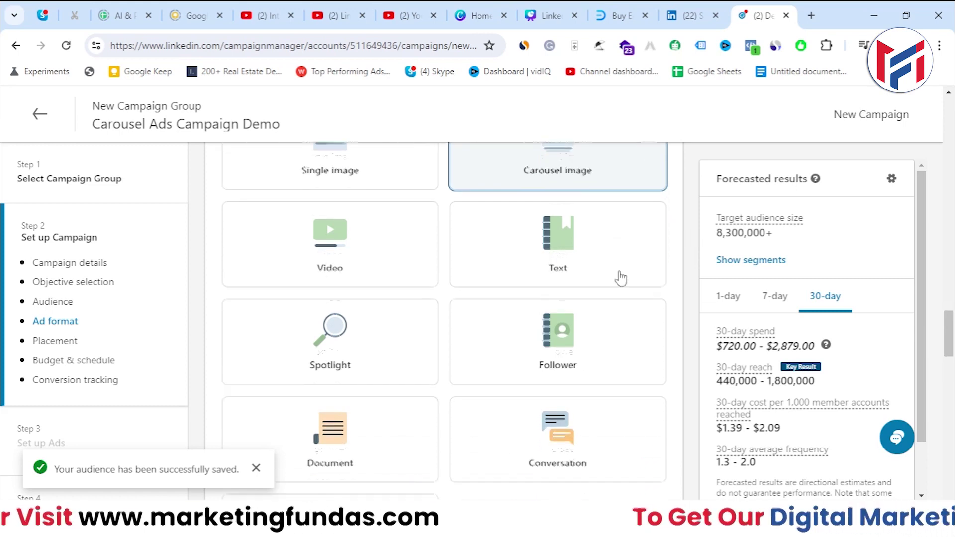
- Toggle LinkedIn Audience Network off and back on, keeping both placements selected
{"action": "scroll", "coordinate": [361, 346], "scroll_direction": "down", "scroll_amount": 1}
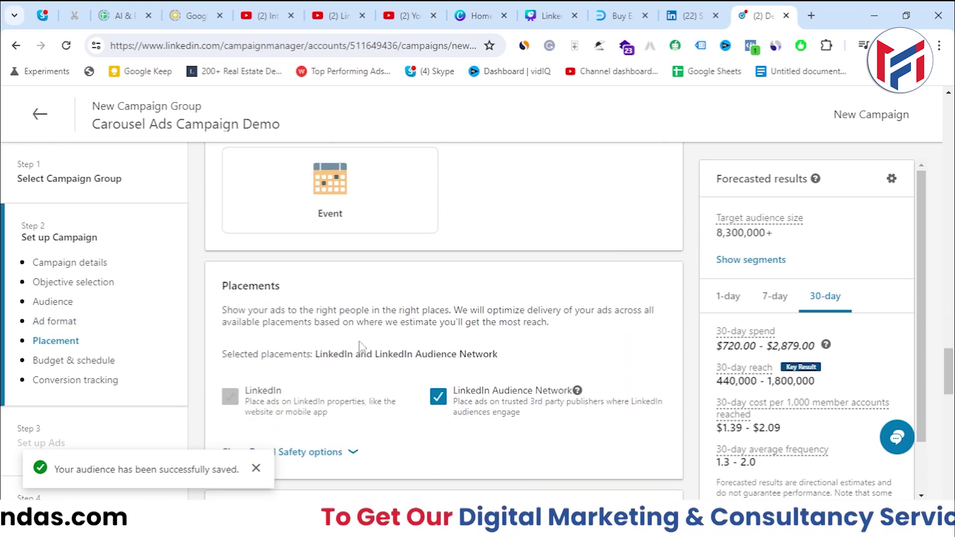
{"action": "left_click_drag", "start_coordinate": [220, 286], "coordinate": [292, 290]}
{"action": "scroll", "coordinate": [259, 319], "scroll_direction": "down", "scroll_amount": 1}
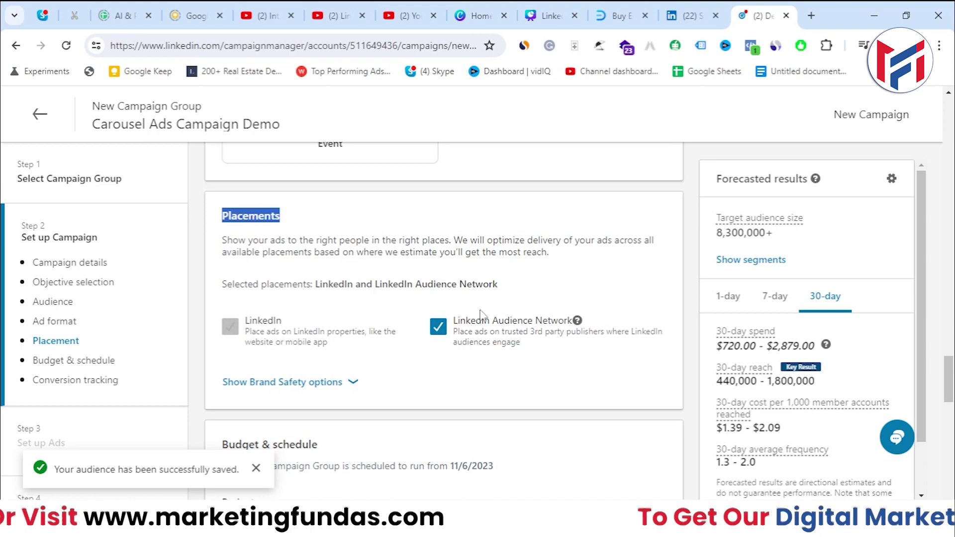
{"action": "left_click_drag", "start_coordinate": [462, 324], "coordinate": [575, 327]}
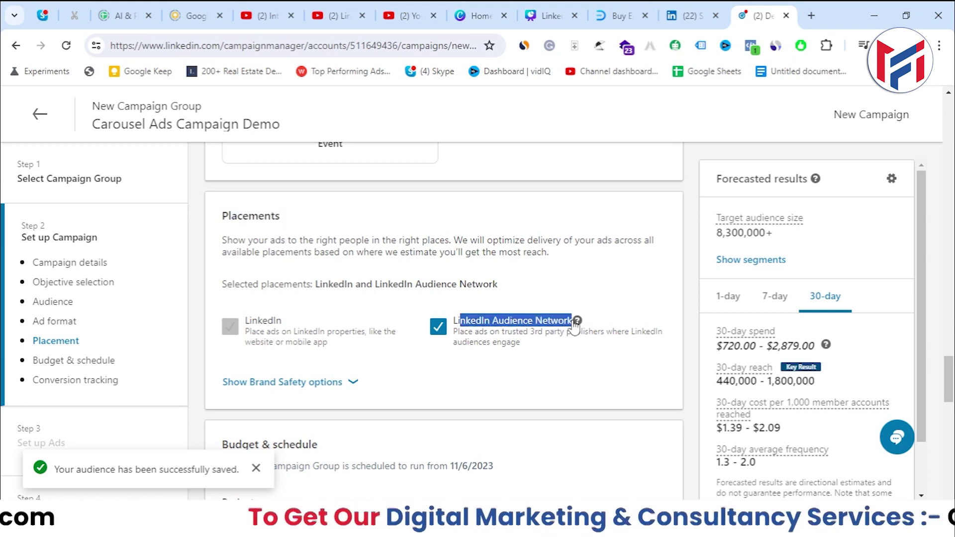
{"action": "left_click", "coordinate": [440, 328]}
{"action": "left_click", "coordinate": [440, 328]}
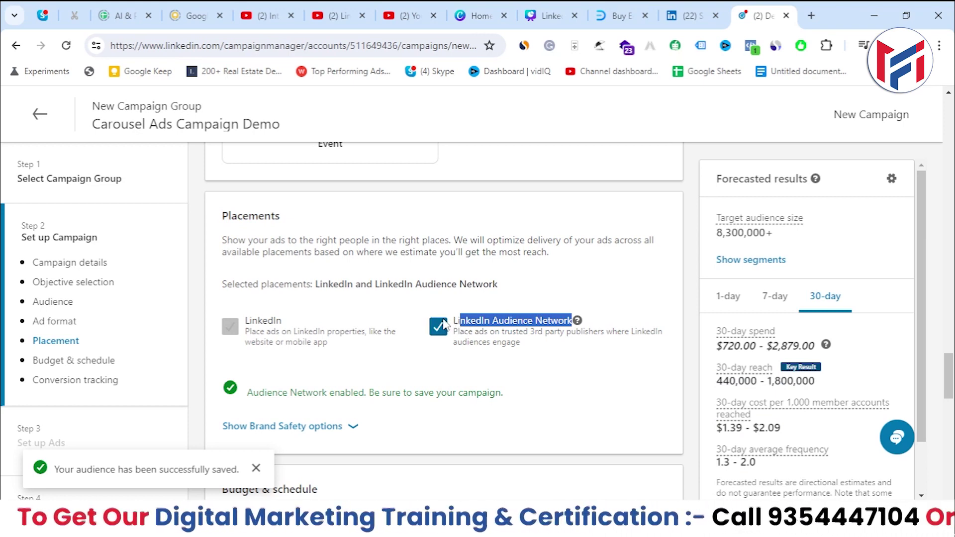
{"action": "scroll", "coordinate": [524, 374], "scroll_direction": "down", "scroll_amount": 3}
{"action": "scroll", "coordinate": [525, 373], "scroll_direction": "down", "scroll_amount": 2}
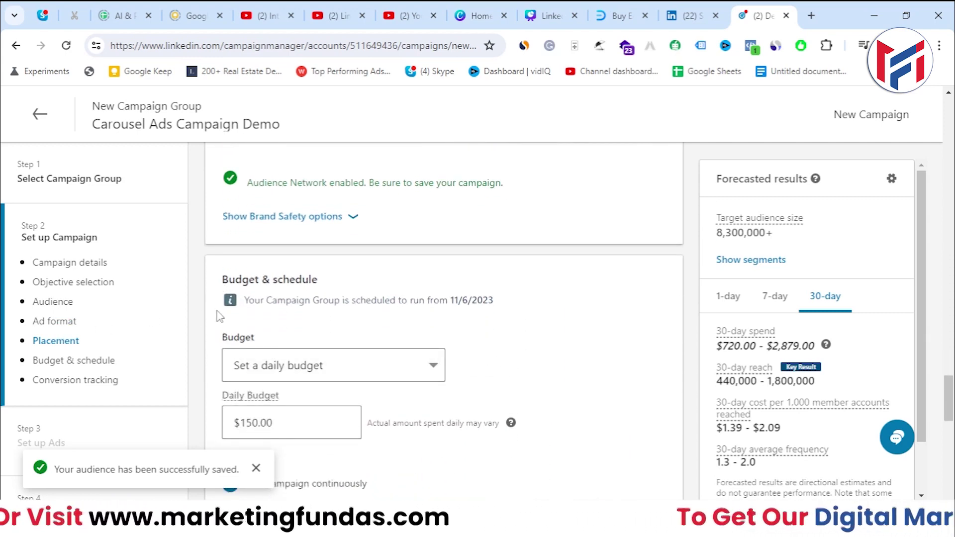
{"action": "scroll", "coordinate": [264, 303], "scroll_direction": "down", "scroll_amount": 2}
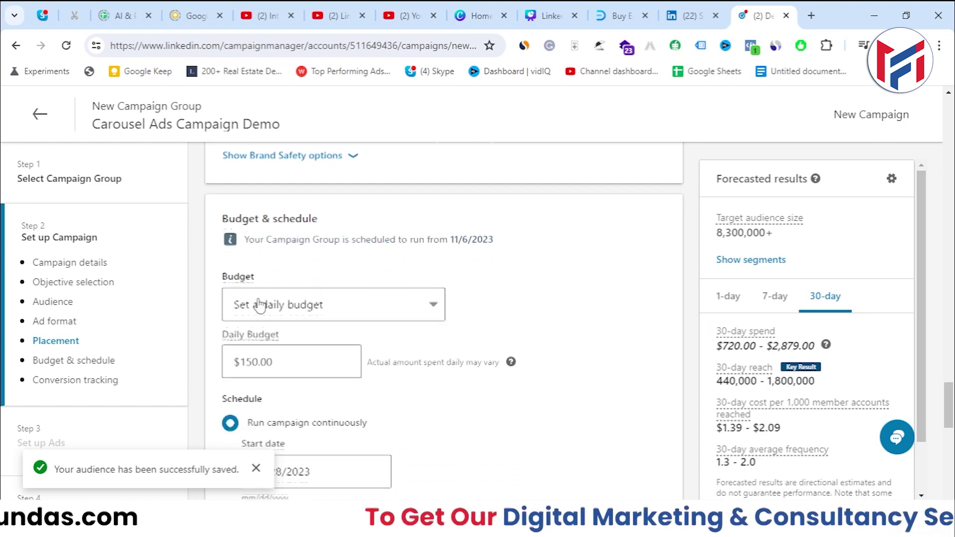
{"action": "scroll", "coordinate": [318, 236], "scroll_direction": "down", "scroll_amount": 2}
{"action": "left_click", "coordinate": [327, 234]}
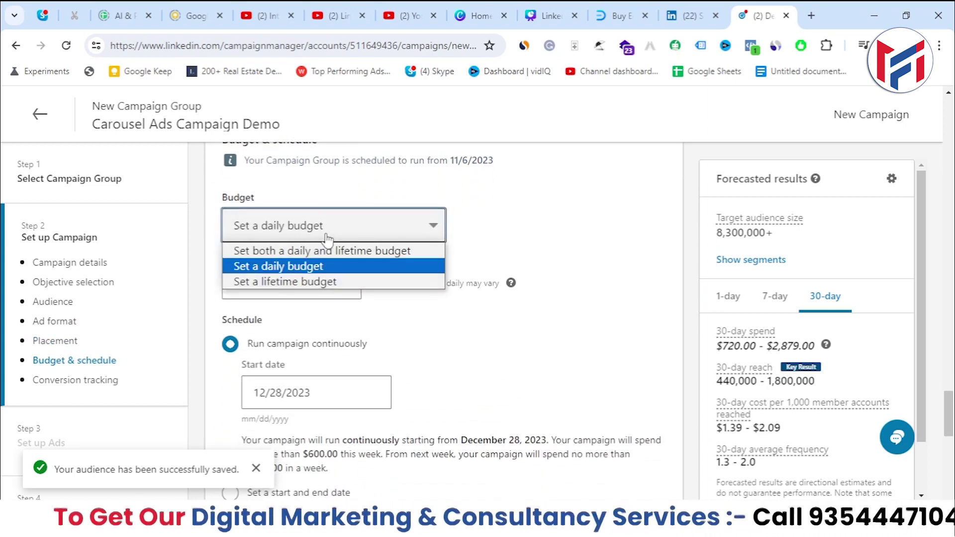
{"action": "left_click", "coordinate": [253, 251]}
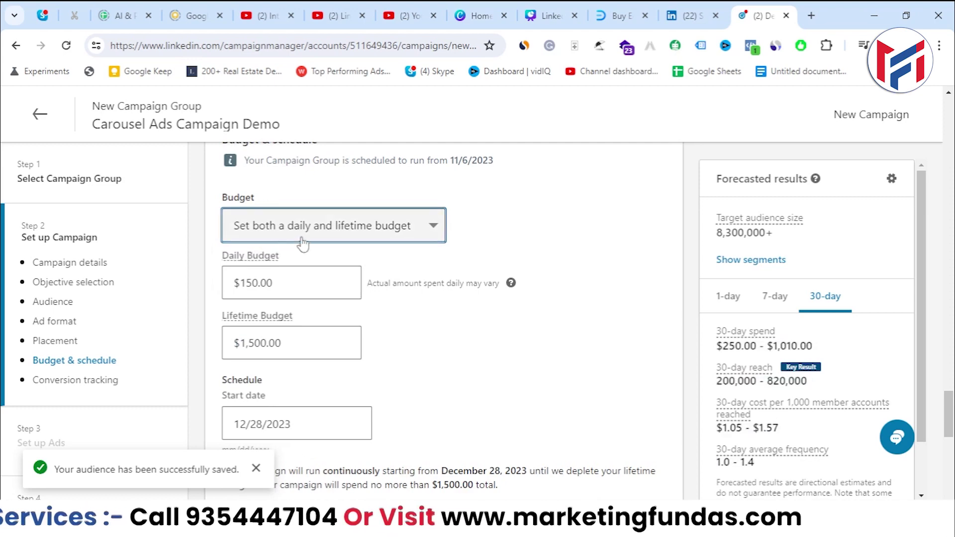
{"action": "left_click", "coordinate": [298, 291]}
{"action": "double_click", "coordinate": [298, 291]}
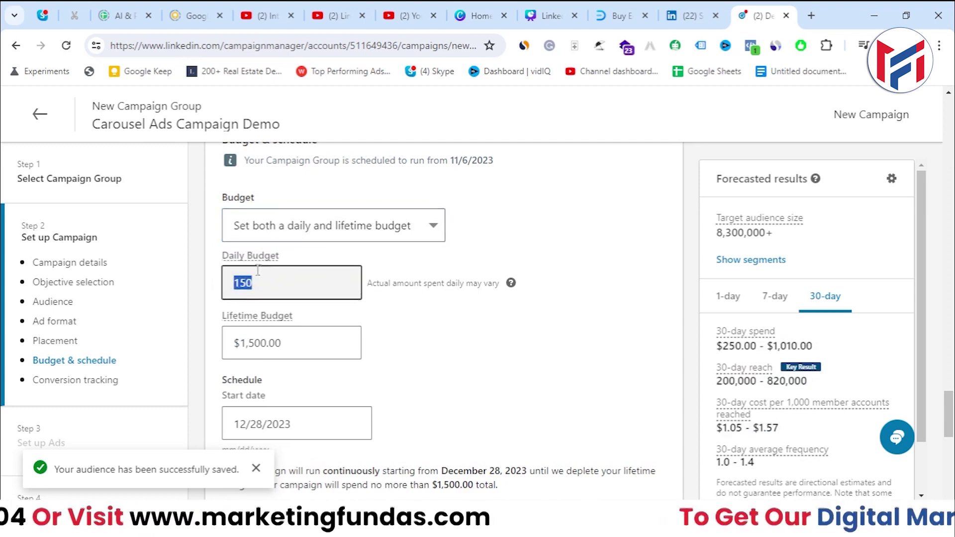
{"action": "left_click", "coordinate": [378, 331]}
{"action": "left_click", "coordinate": [293, 343]}
{"action": "double_click", "coordinate": [238, 343]}
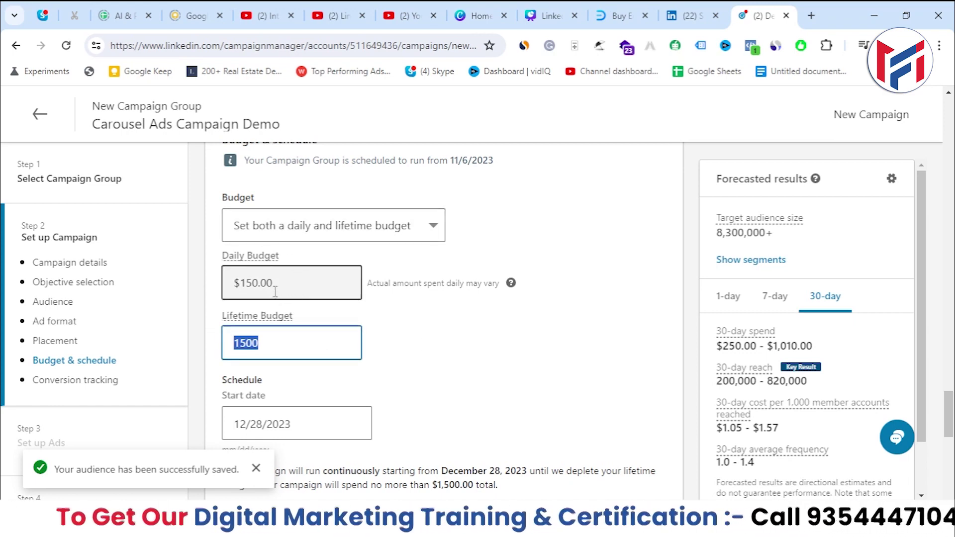
{"action": "double_click", "coordinate": [283, 334]}
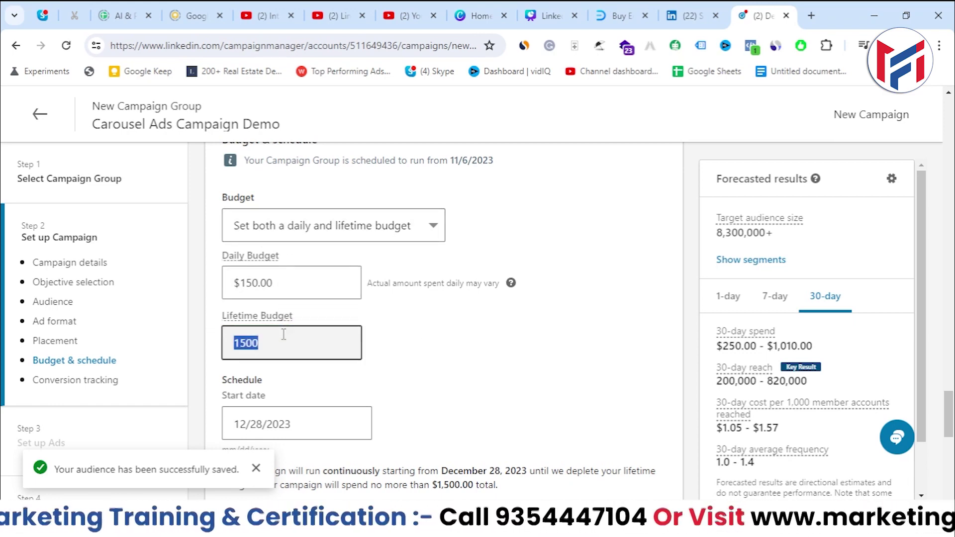
{"action": "type", "text": "500"}
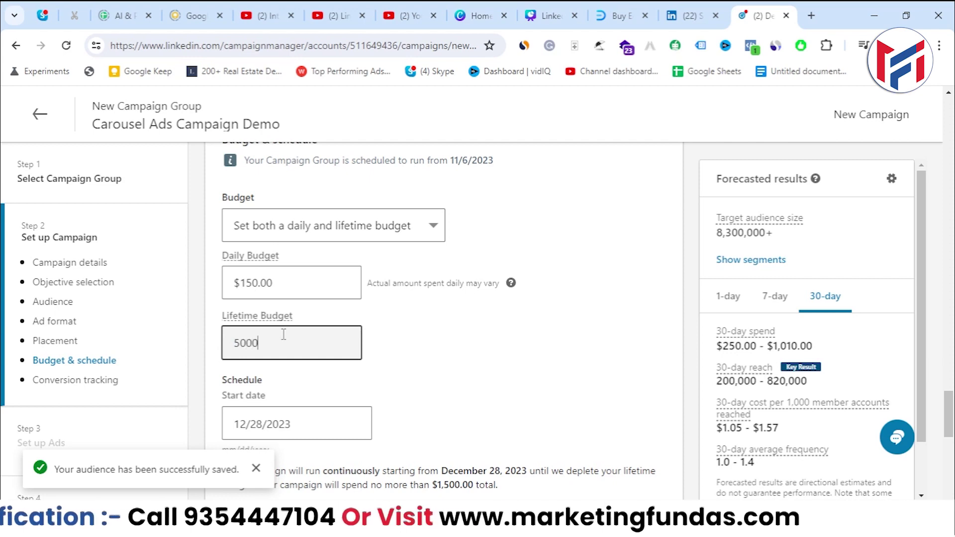
{"action": "left_click", "coordinate": [430, 337]}
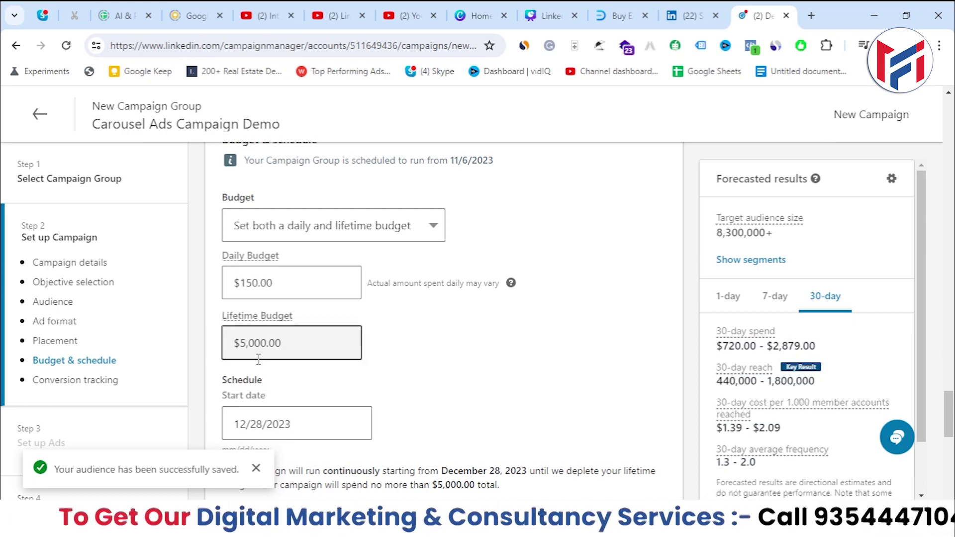
{"action": "left_click", "coordinate": [256, 468]}
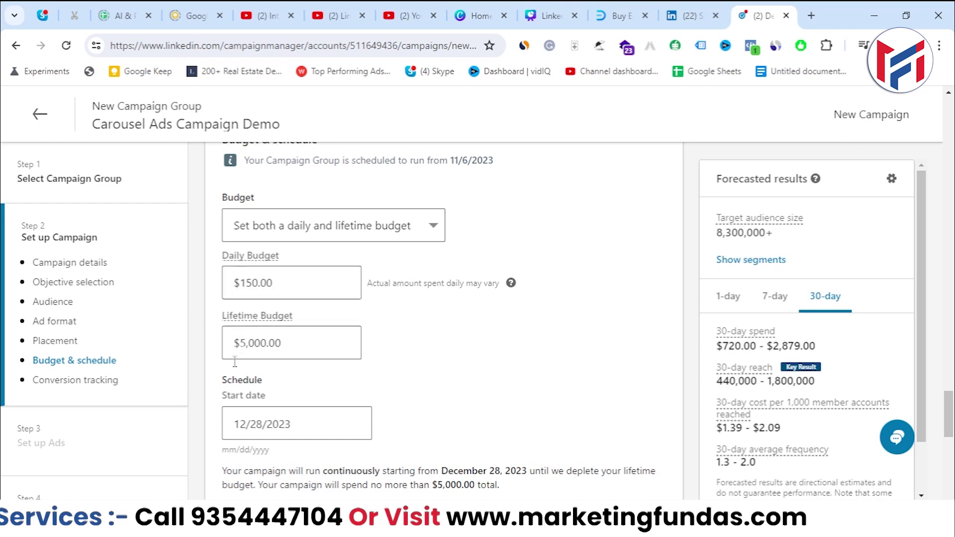
{"action": "left_click", "coordinate": [276, 288]}
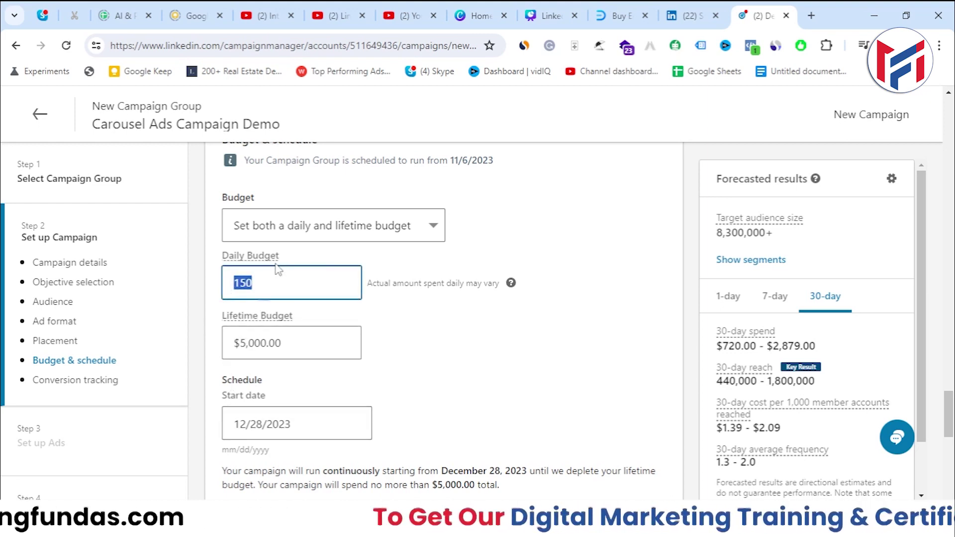
{"action": "left_click", "coordinate": [309, 230]}
{"action": "key", "text": "Escape"}
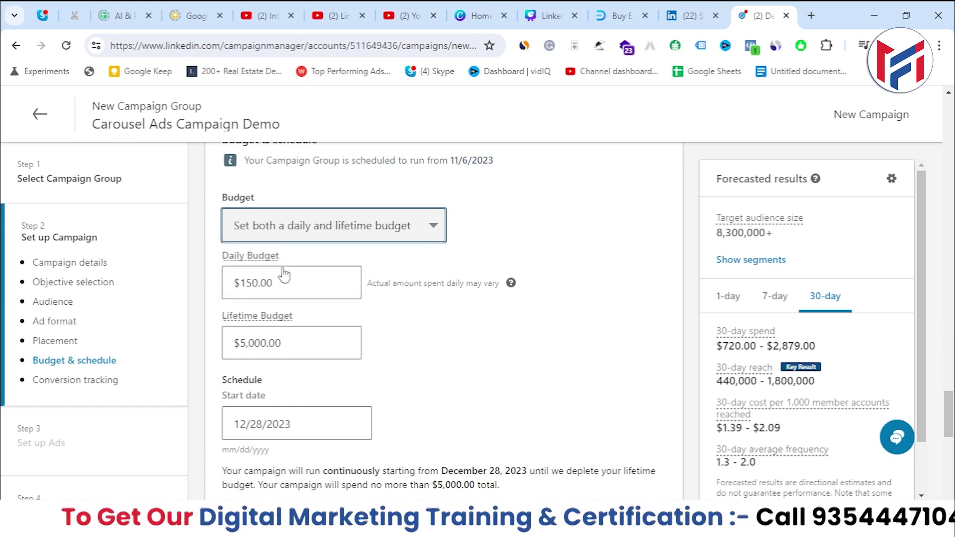
{"action": "left_click", "coordinate": [284, 275]}
{"action": "left_click", "coordinate": [284, 278]}
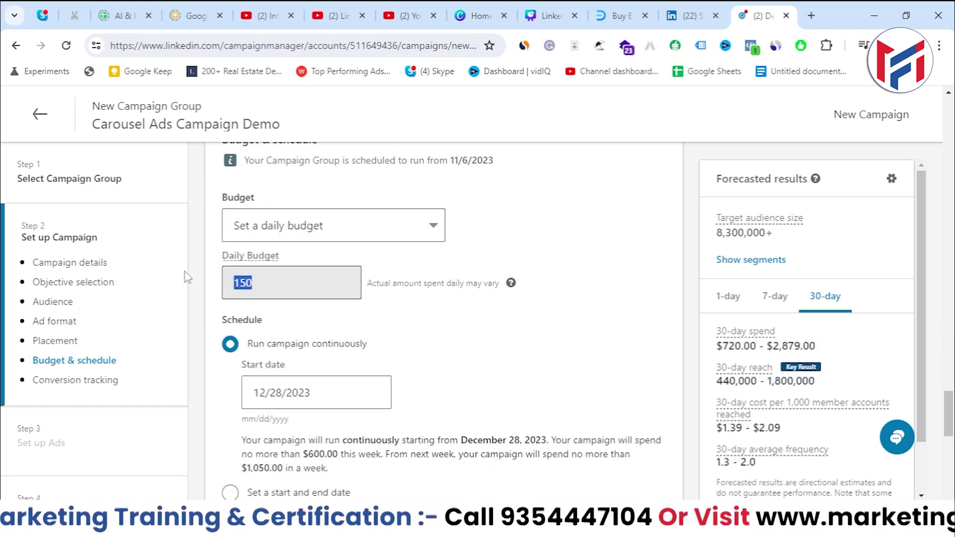
{"action": "left_click", "coordinate": [388, 332]}
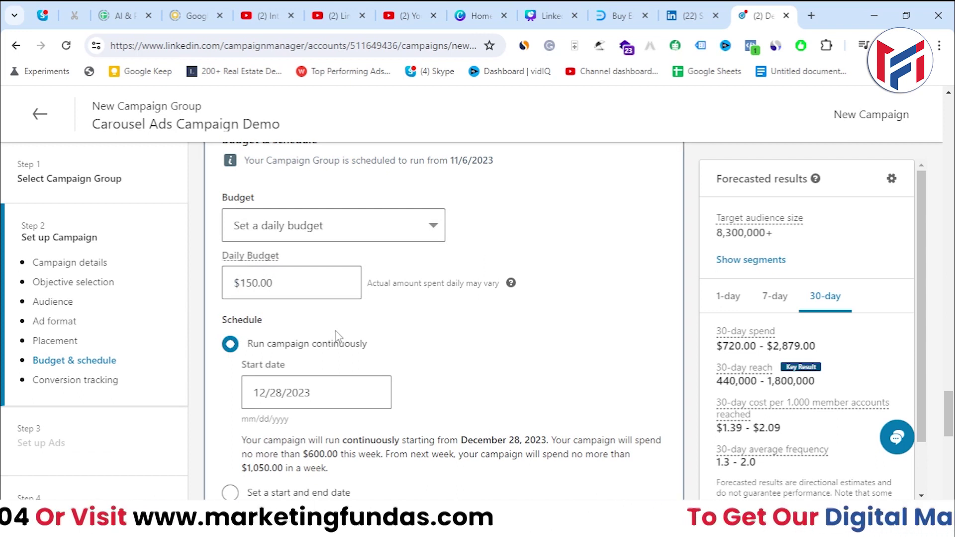
{"action": "left_click", "coordinate": [280, 283]}
- Try switching the budget type to a lifetime budget
{"action": "left_click", "coordinate": [284, 225]}
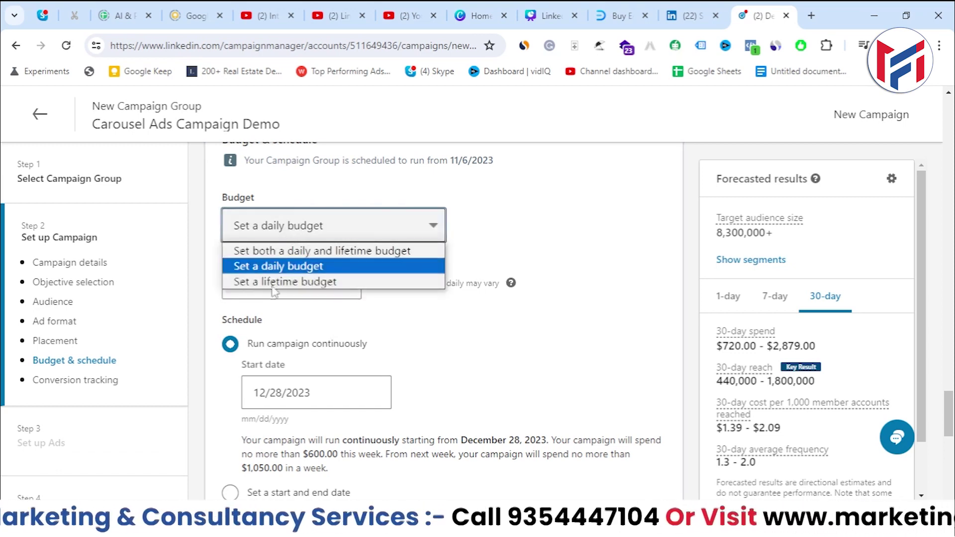
{"action": "key", "text": "Escape"}
{"action": "key", "text": "Down"}
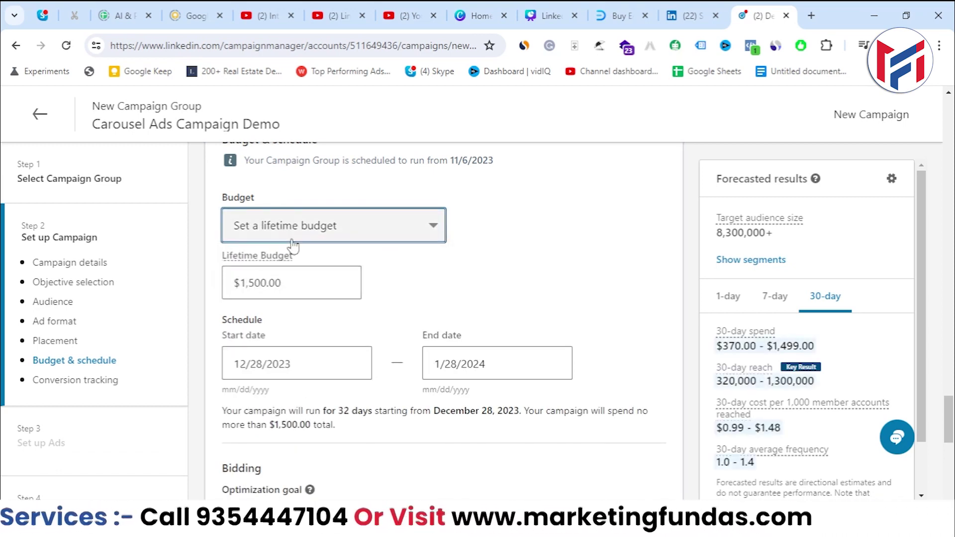
{"action": "key", "text": "Tab"}
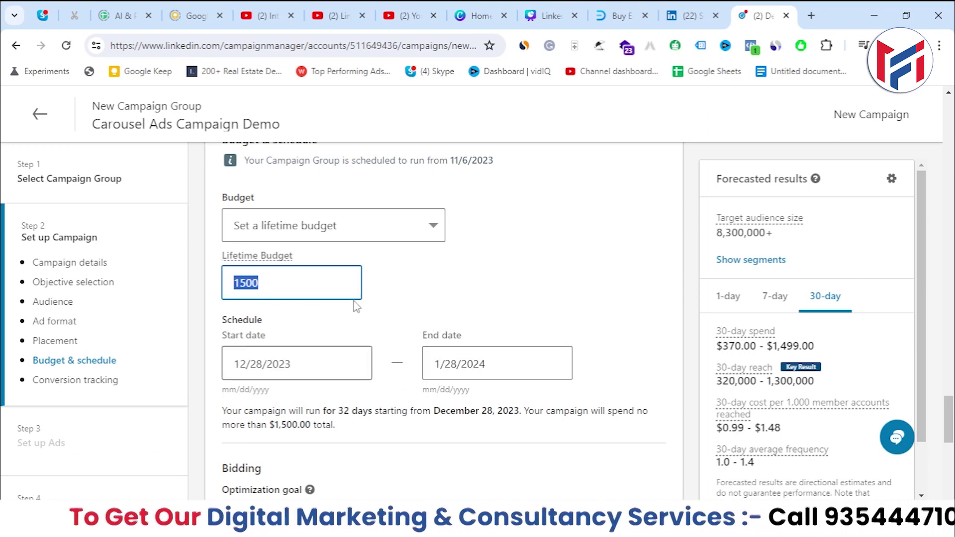
- Switch back to a daily budget and set the amount to $200.00
{"action": "left_click", "coordinate": [366, 226]}
{"action": "left_click", "coordinate": [305, 267]}
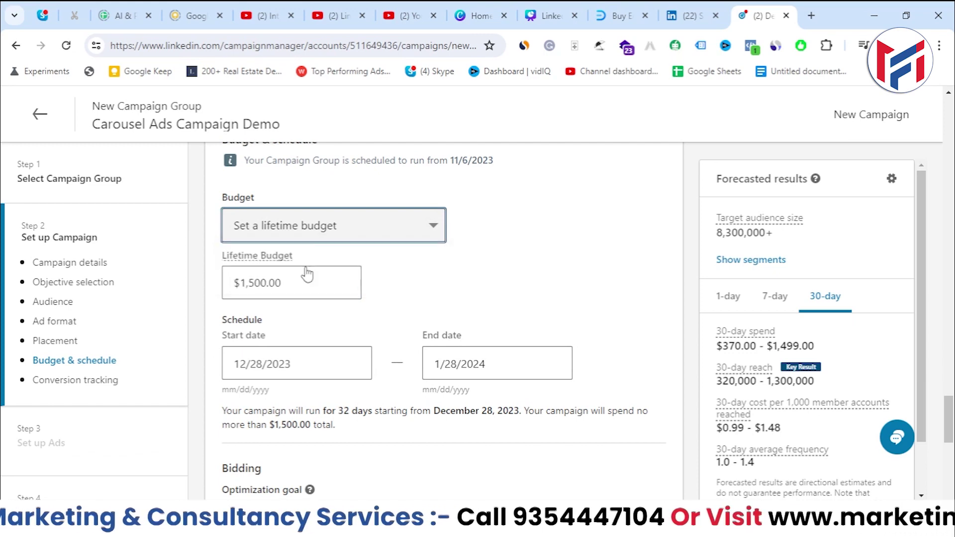
{"action": "left_click", "coordinate": [294, 282]}
{"action": "left_click", "coordinate": [401, 313]}
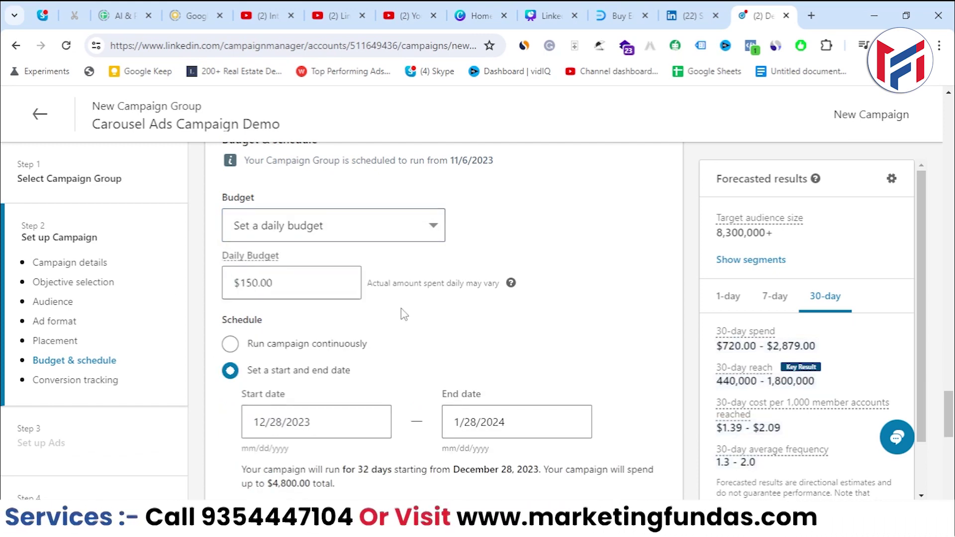
{"action": "left_click", "coordinate": [253, 271]}
{"action": "type", "text": "2"}
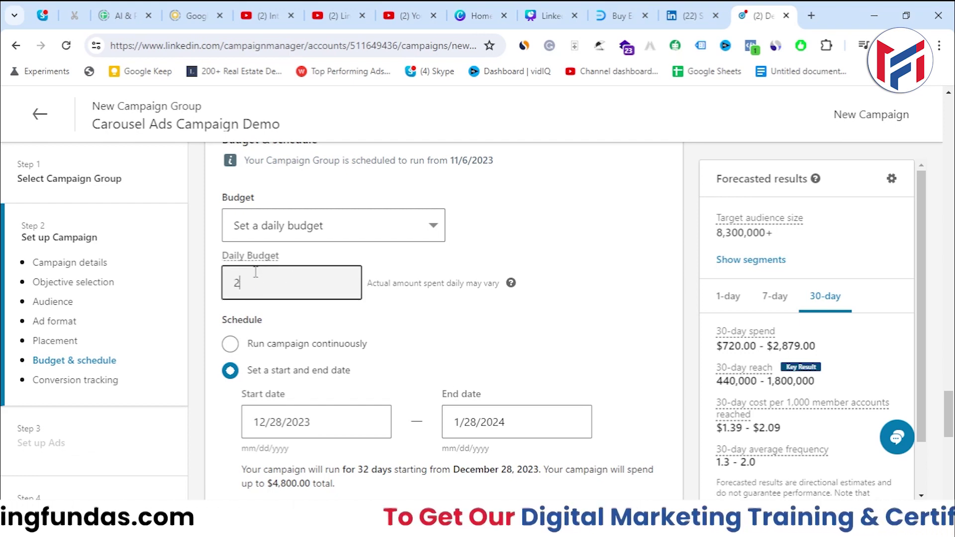
{"action": "type", "text": "00"}
{"action": "left_click", "coordinate": [388, 314]}
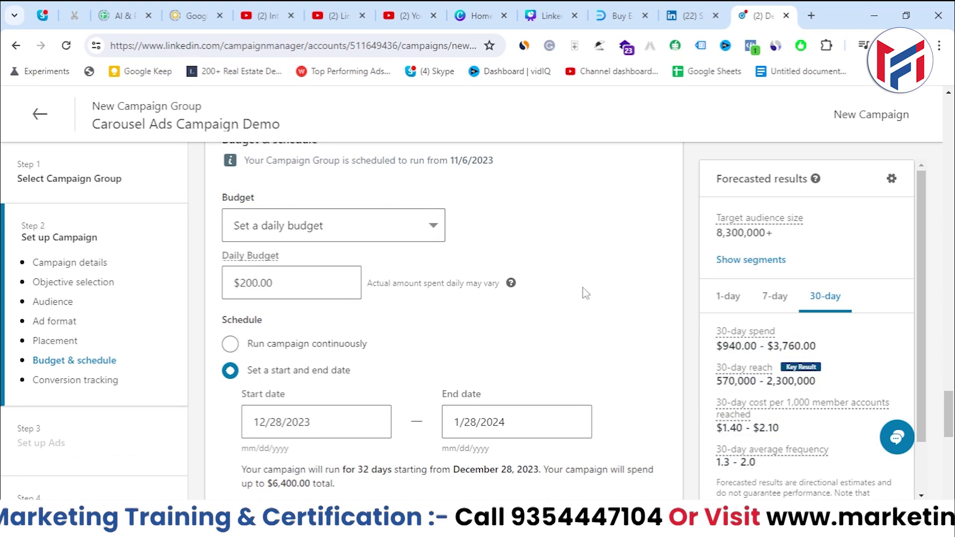
{"action": "scroll", "coordinate": [752, 318], "scroll_direction": "down", "scroll_amount": 2}
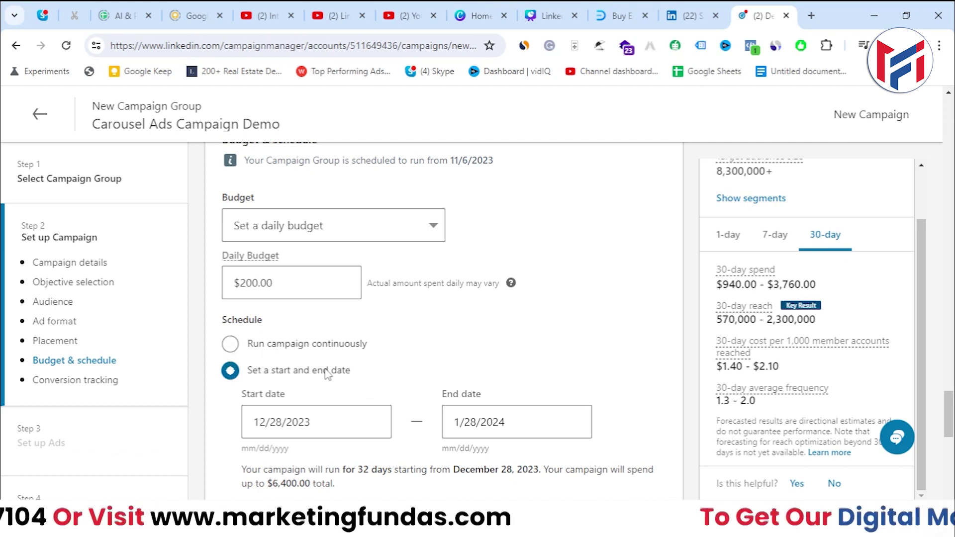
- Run the campaign continuously from 12/28/2023 with no end date
{"action": "left_click", "coordinate": [234, 345]}
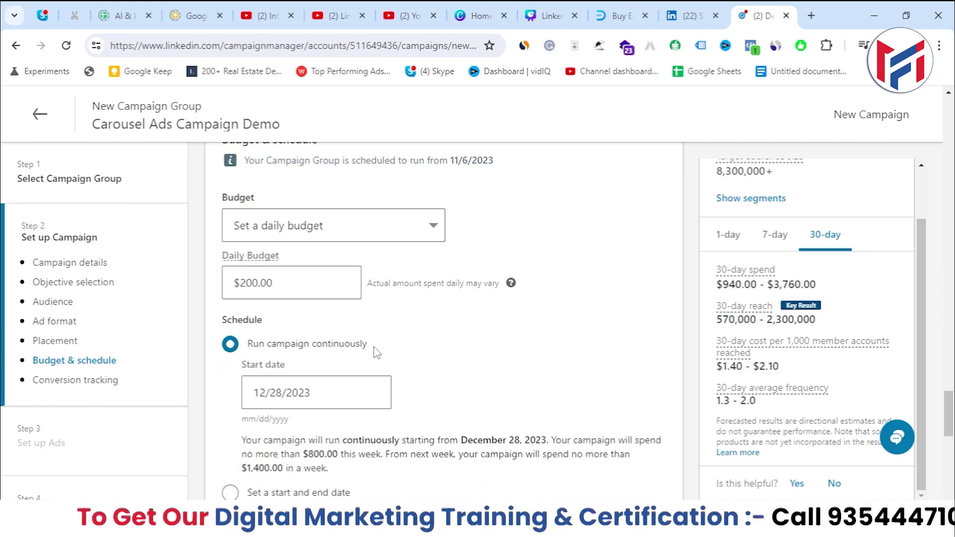
{"action": "scroll", "coordinate": [377, 352], "scroll_direction": "down", "scroll_amount": 1}
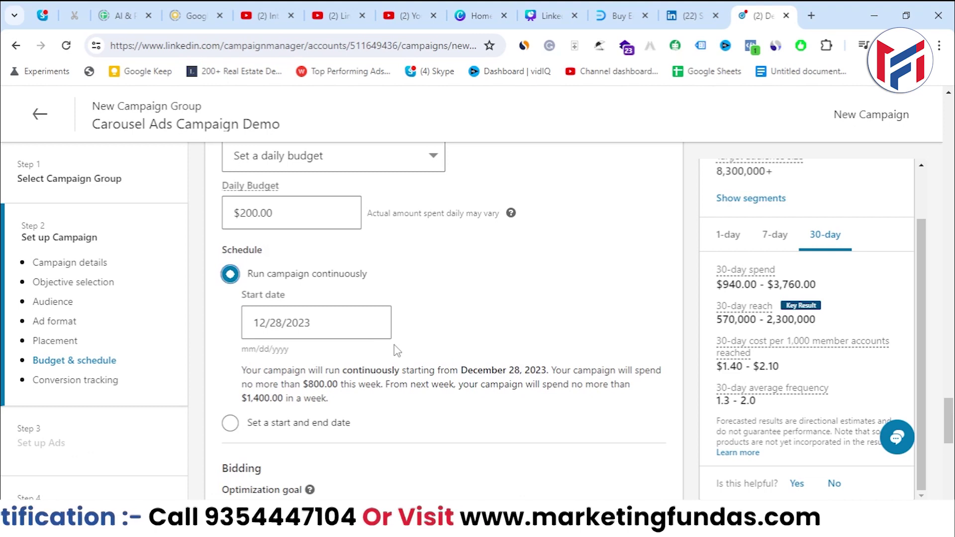
{"action": "scroll", "coordinate": [398, 350], "scroll_direction": "down", "scroll_amount": 1}
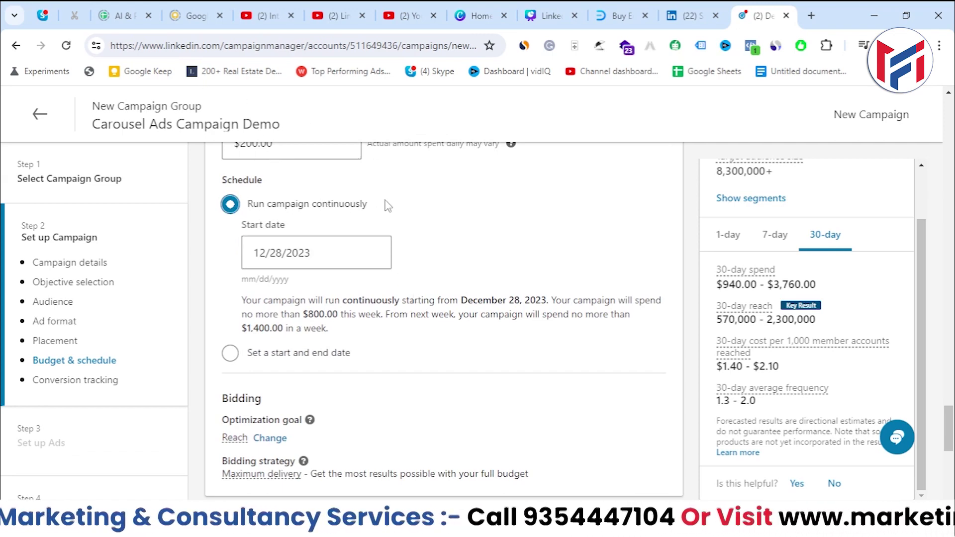
{"action": "scroll", "coordinate": [388, 206], "scroll_direction": "down", "scroll_amount": 2}
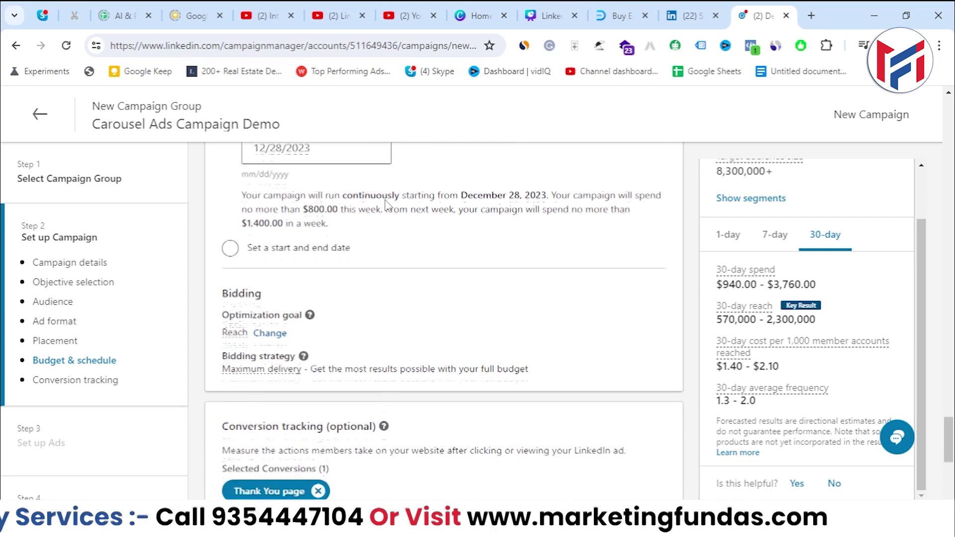
{"action": "left_click_drag", "start_coordinate": [219, 258], "coordinate": [303, 282]}
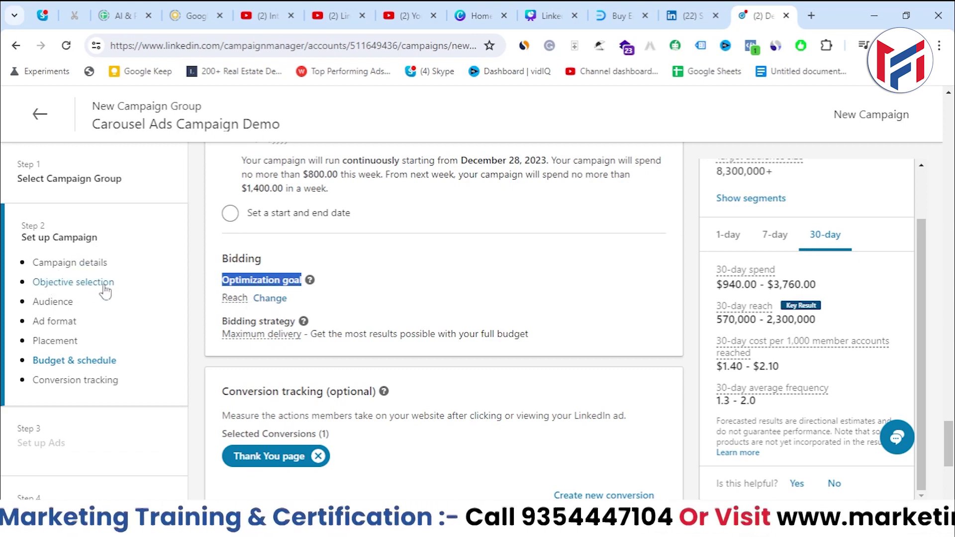
- Try Impressions as the optimization goal, then set it back to Reach
{"action": "left_click", "coordinate": [269, 301]}
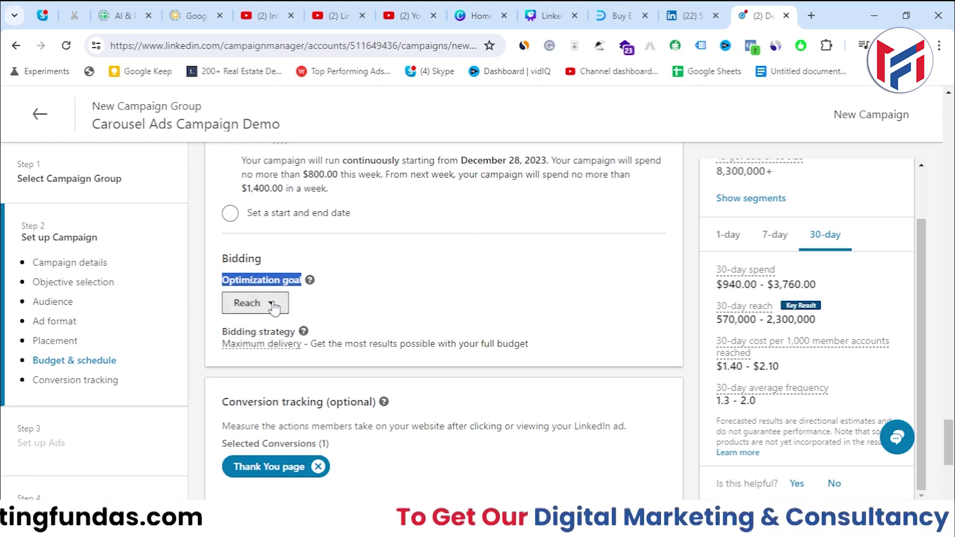
{"action": "left_click", "coordinate": [269, 303]}
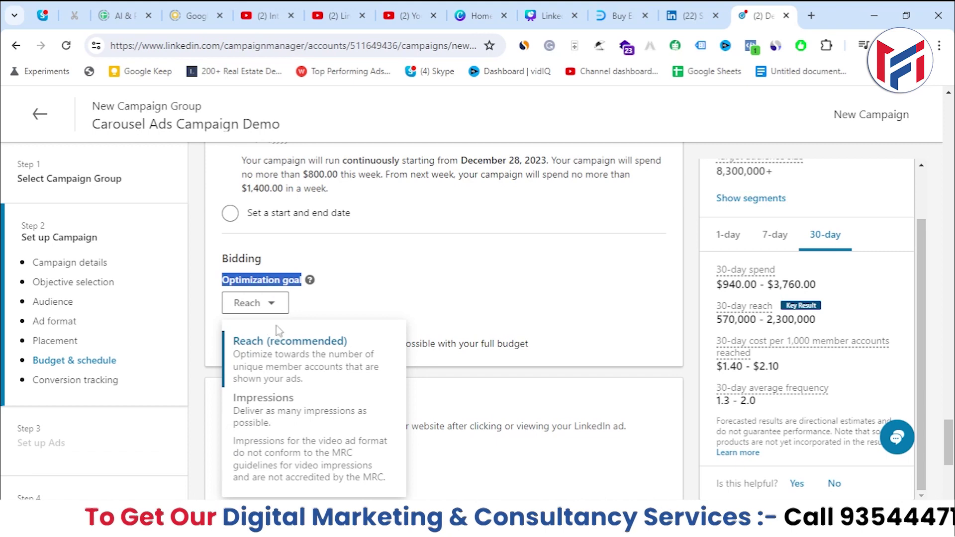
{"action": "left_click", "coordinate": [254, 422]}
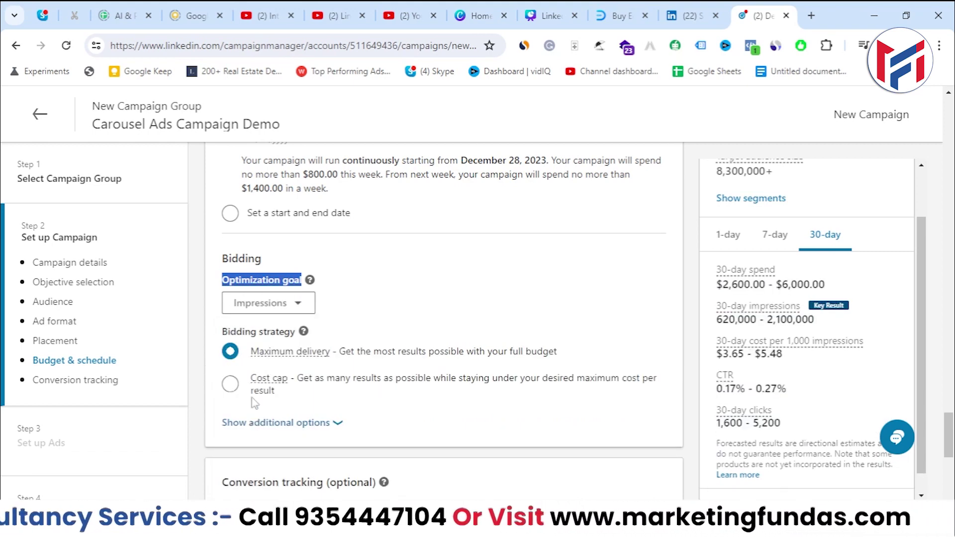
{"action": "left_click", "coordinate": [269, 304]}
{"action": "left_click", "coordinate": [292, 356]}
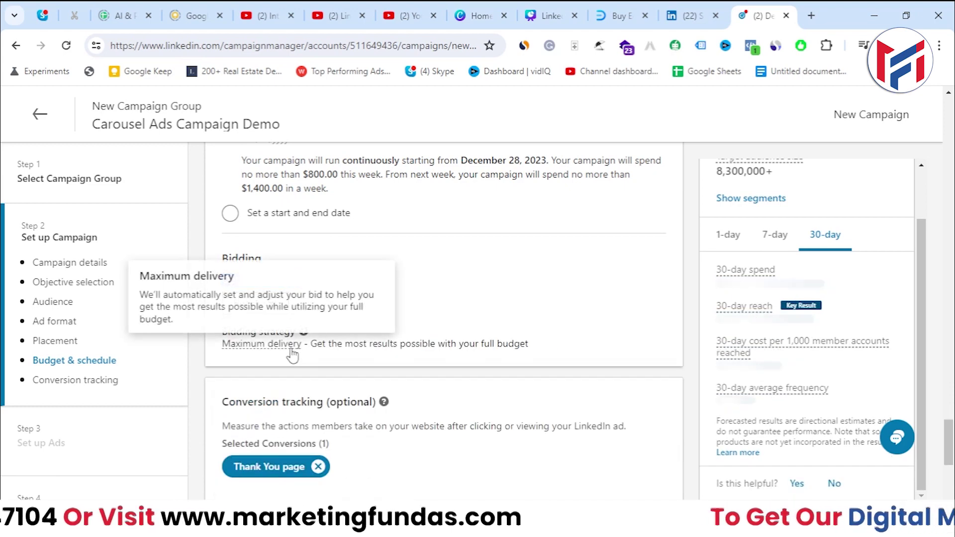
{"action": "left_click", "coordinate": [517, 279]}
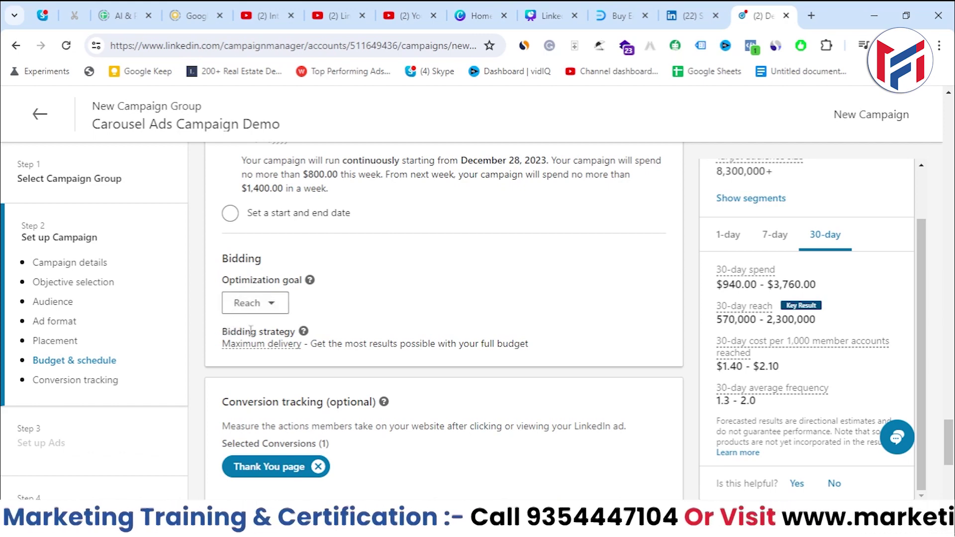
{"action": "mouse_move", "coordinate": [230, 346]}
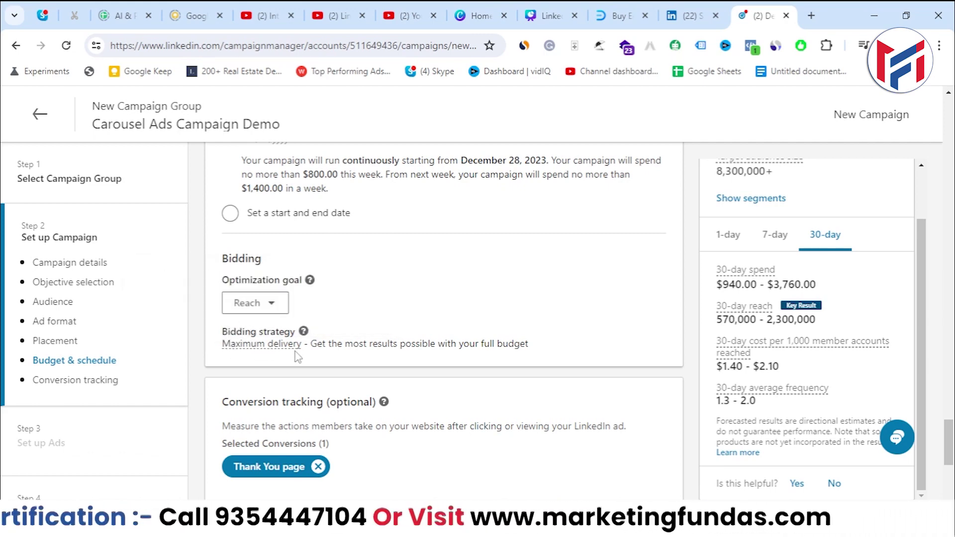
{"action": "mouse_move", "coordinate": [300, 354]}
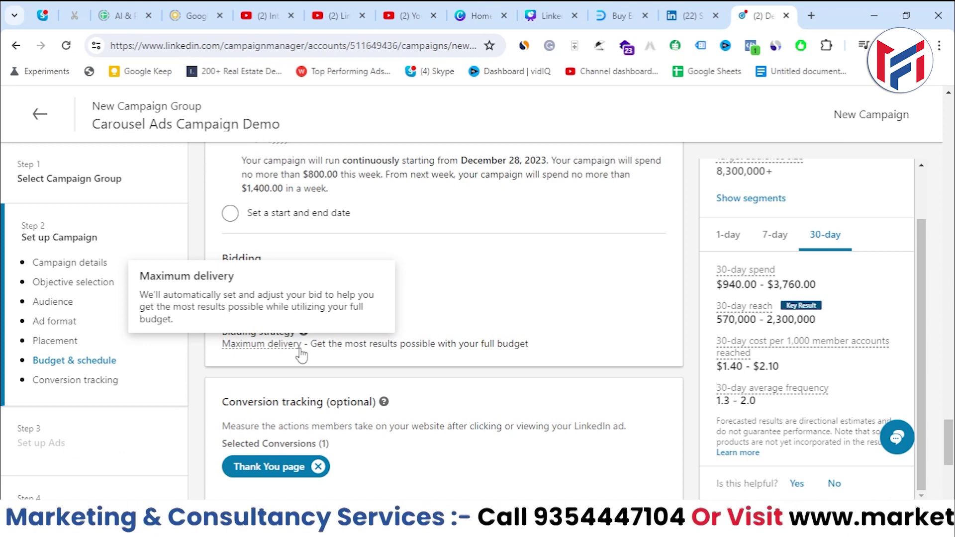
- Review Conversion tracking with the Thank You page conversion selected
{"action": "scroll", "coordinate": [321, 379], "scroll_direction": "down", "scroll_amount": 3}
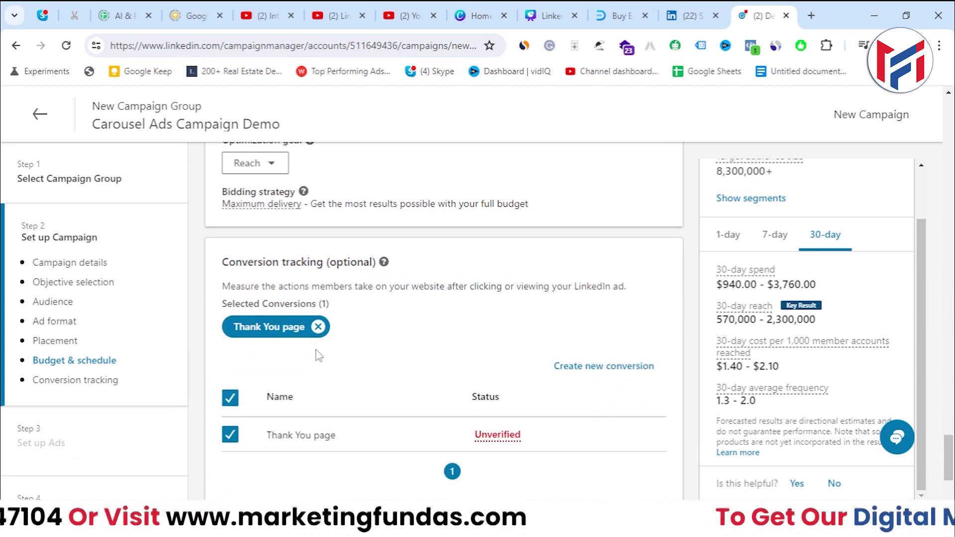
{"action": "scroll", "coordinate": [202, 356], "scroll_direction": "down", "scroll_amount": 2}
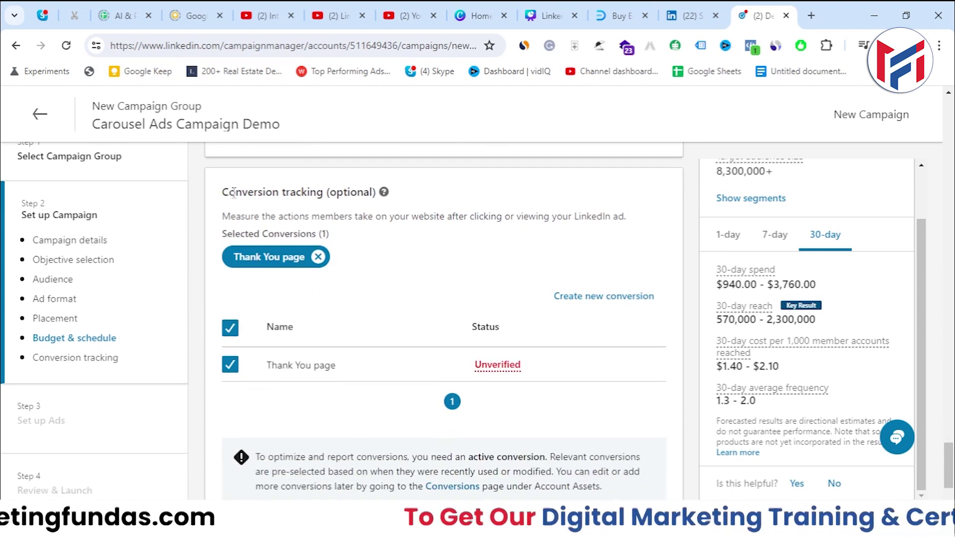
{"action": "left_click_drag", "start_coordinate": [233, 192], "coordinate": [450, 202]}
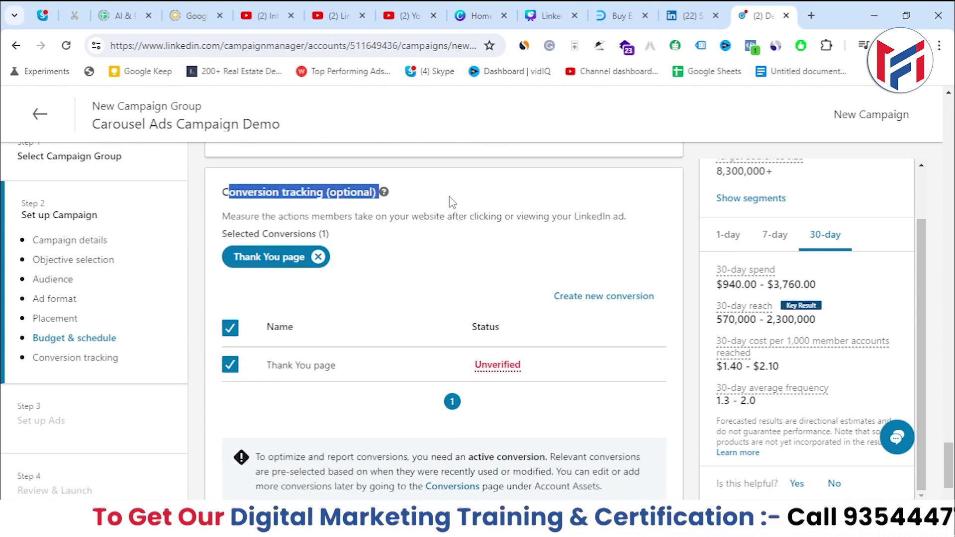
{"action": "triple_click", "coordinate": [332, 193]}
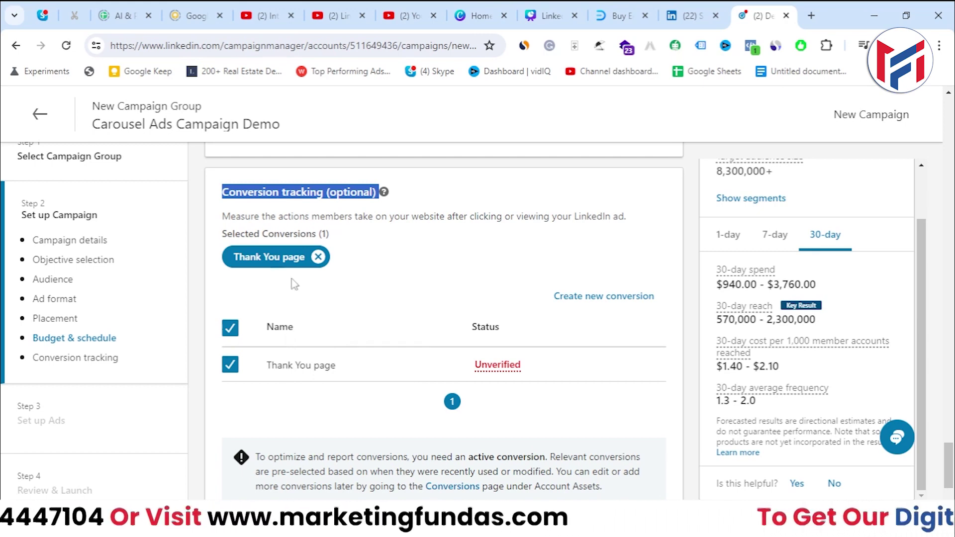
{"action": "left_click", "coordinate": [330, 192]}
- Continue past setup and confirm saving the campaign
{"action": "scroll", "coordinate": [372, 281], "scroll_direction": "down", "scroll_amount": 2}
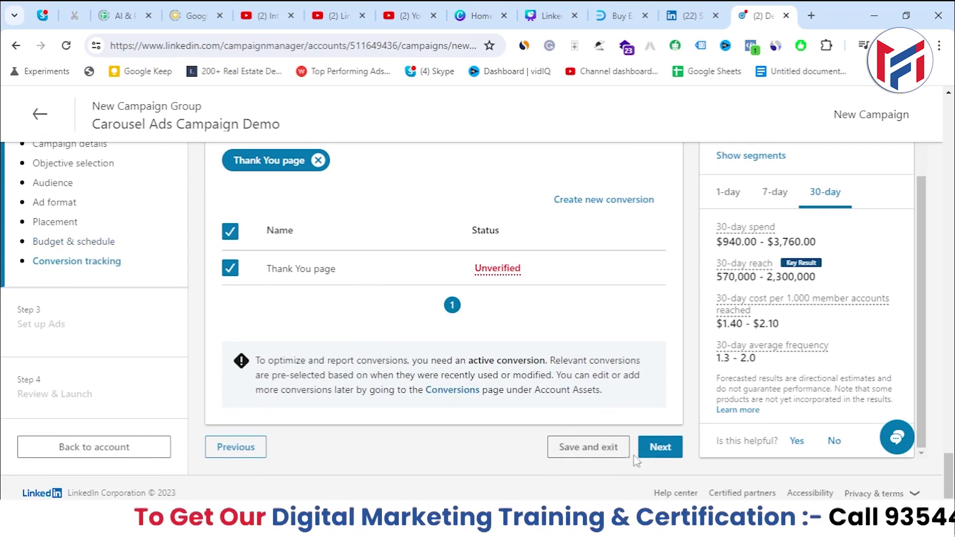
{"action": "left_click", "coordinate": [661, 447]}
{"action": "left_click", "coordinate": [721, 413]}
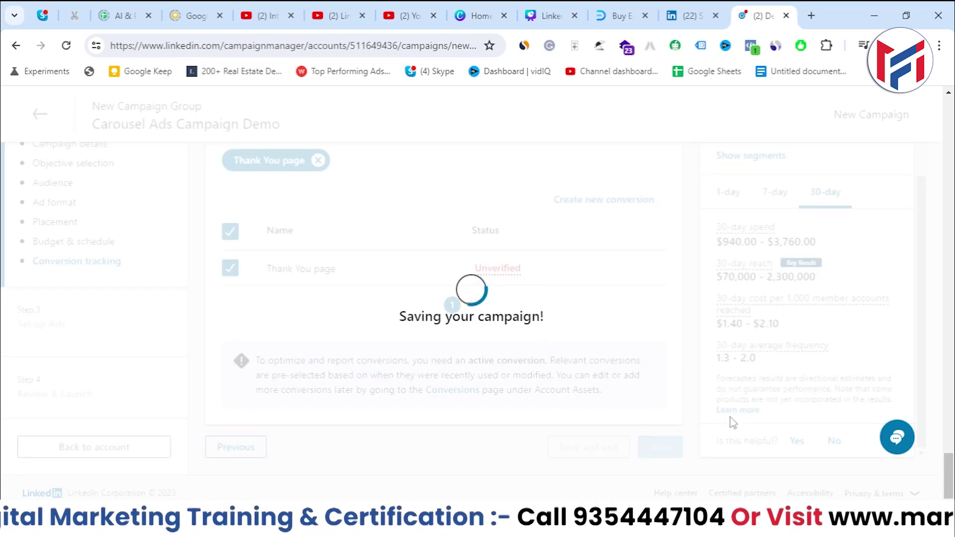